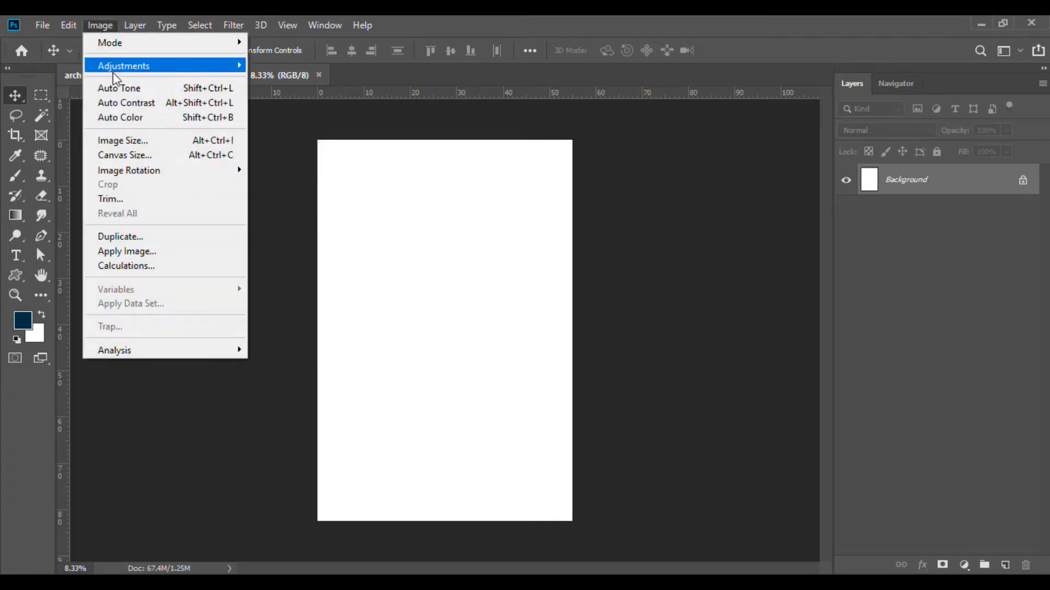
- Rotate the blank white canvas from portrait to landscape orientation
mouse_move(159, 170)
click(317, 195)
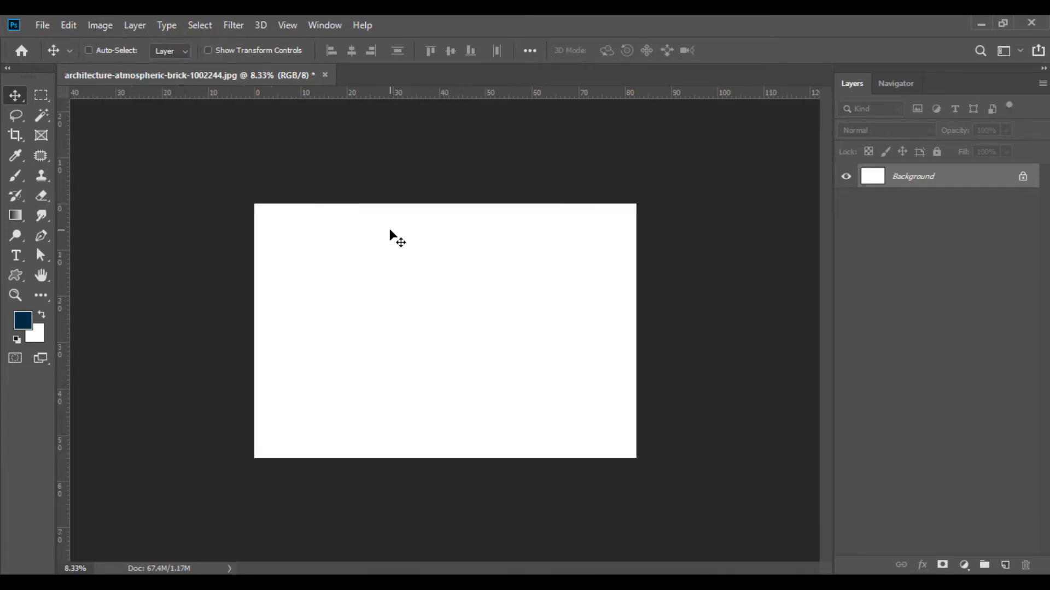
- Open the snowy mountain image, convert it to a smart object, and bring it into the blank canvas document
key(alt+Tab)
drag(347, 296, 402, 78)
right_click(912, 186)
click(933, 280)
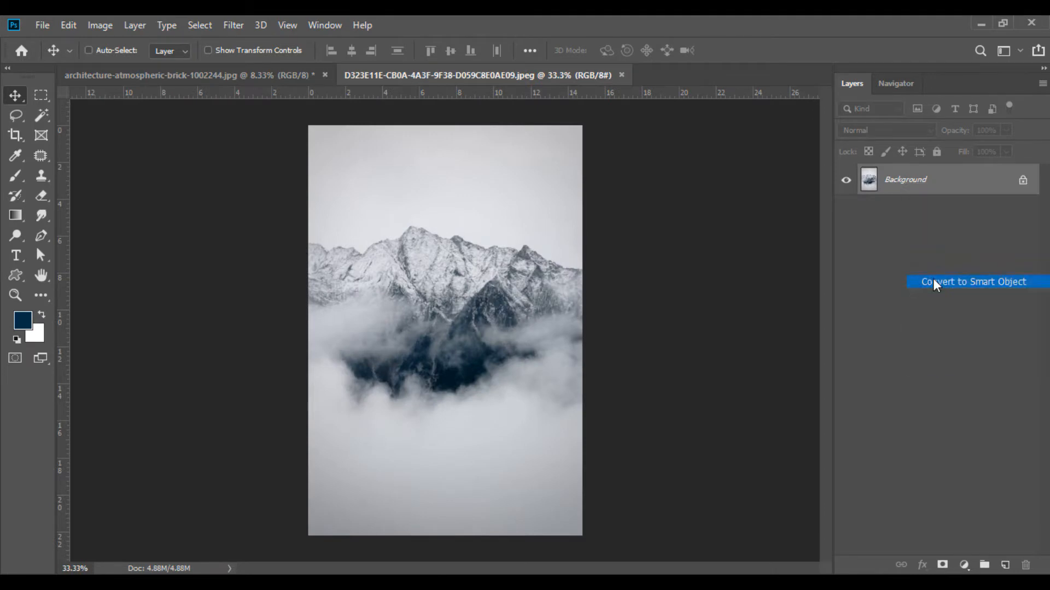
drag(649, 251, 410, 261)
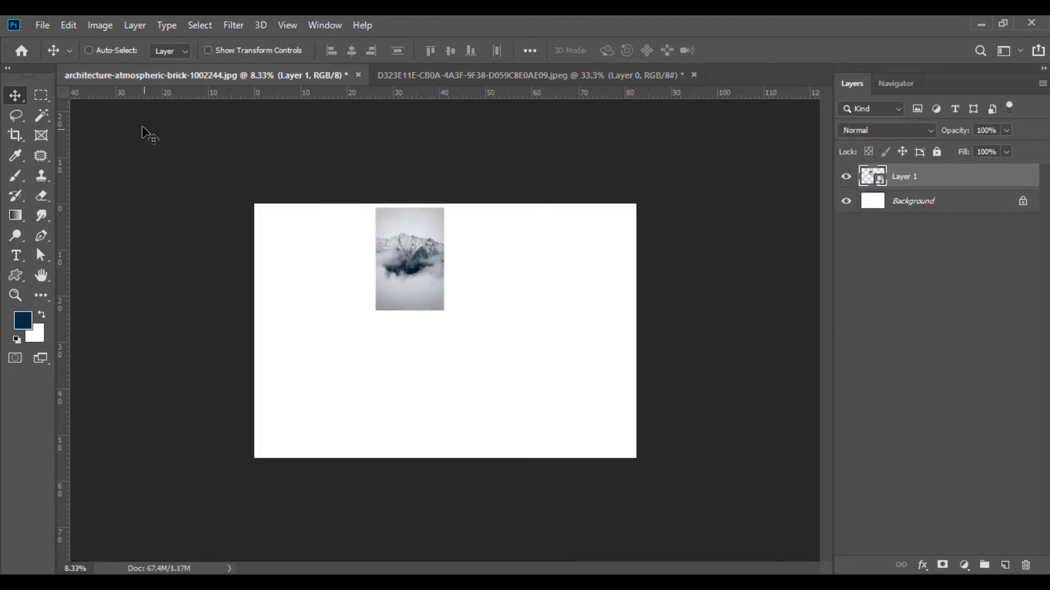
- Enlarge the mountain layer to fill the canvas and close its source image without saving
click(69, 22)
click(268, 355)
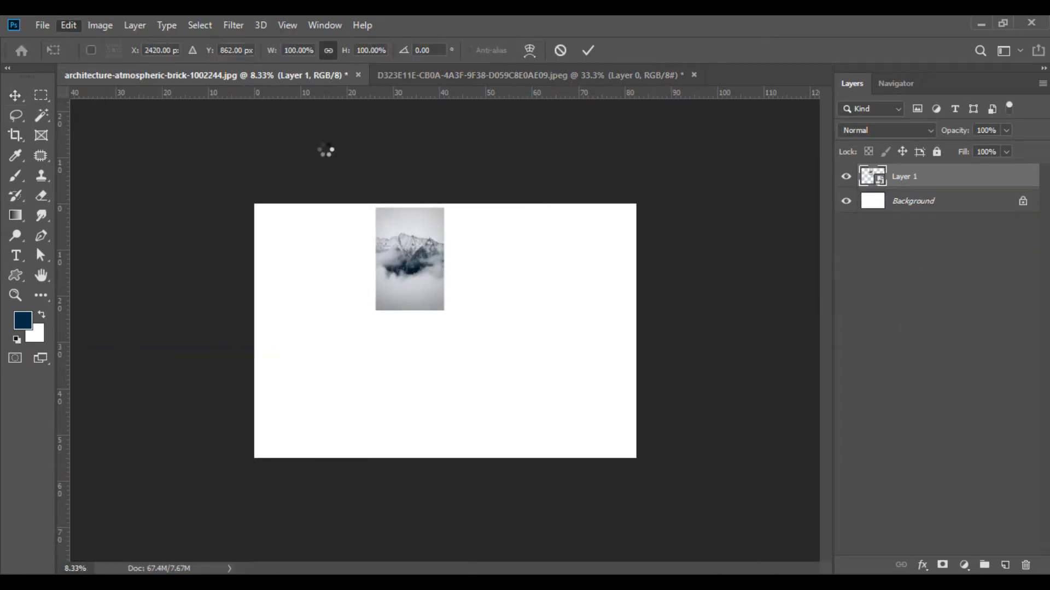
drag(374, 54, 678, 71)
drag(507, 243, 545, 425)
key(Return)
click(694, 75)
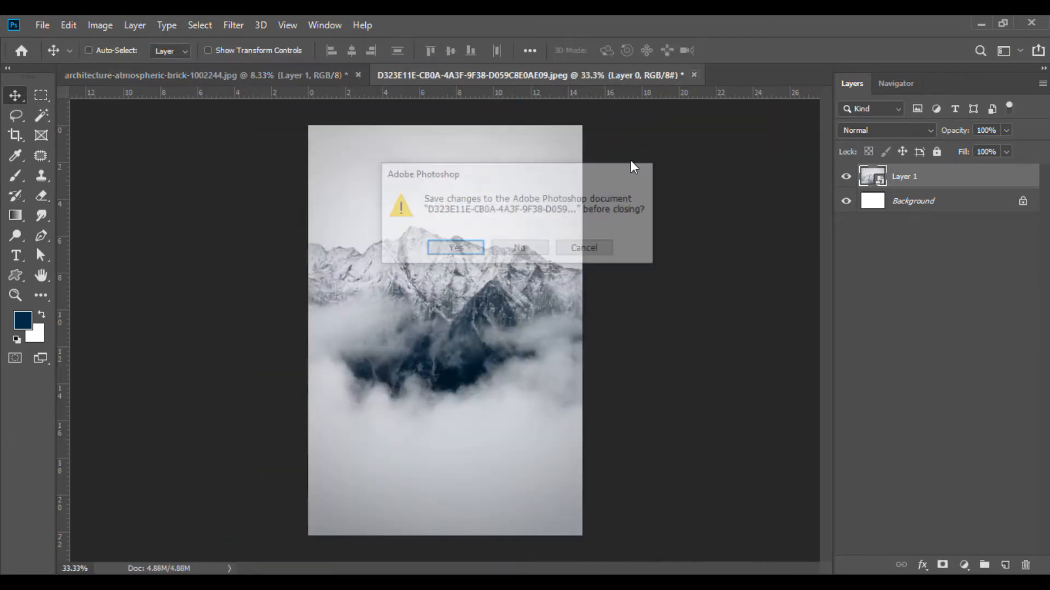
click(529, 253)
- Open Bhola Model.png, convert its layer to a smart object, and bring the seated man into the composition
key(alt+Tab)
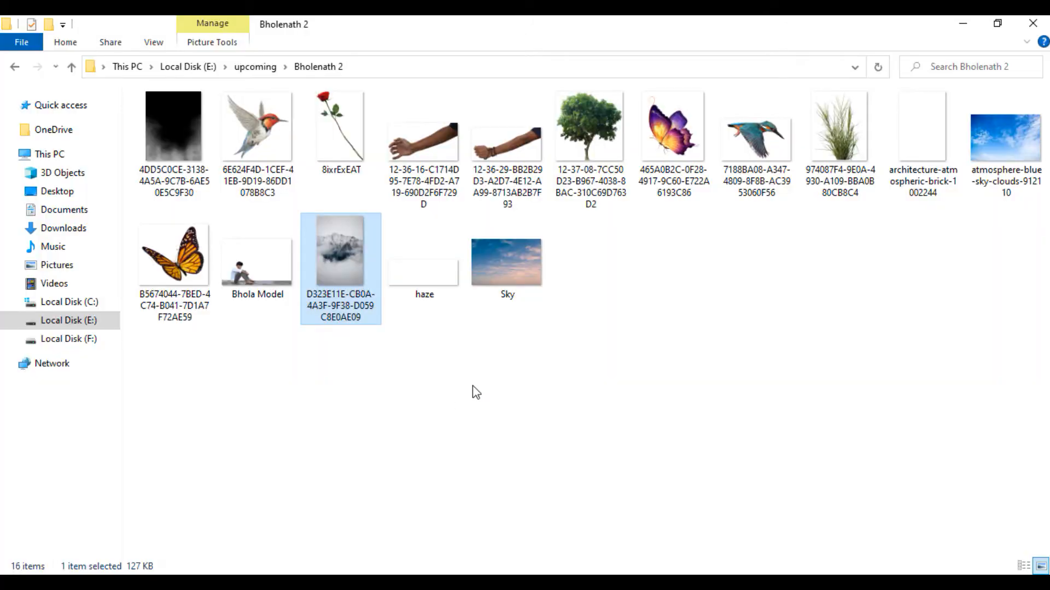
drag(257, 262, 424, 74)
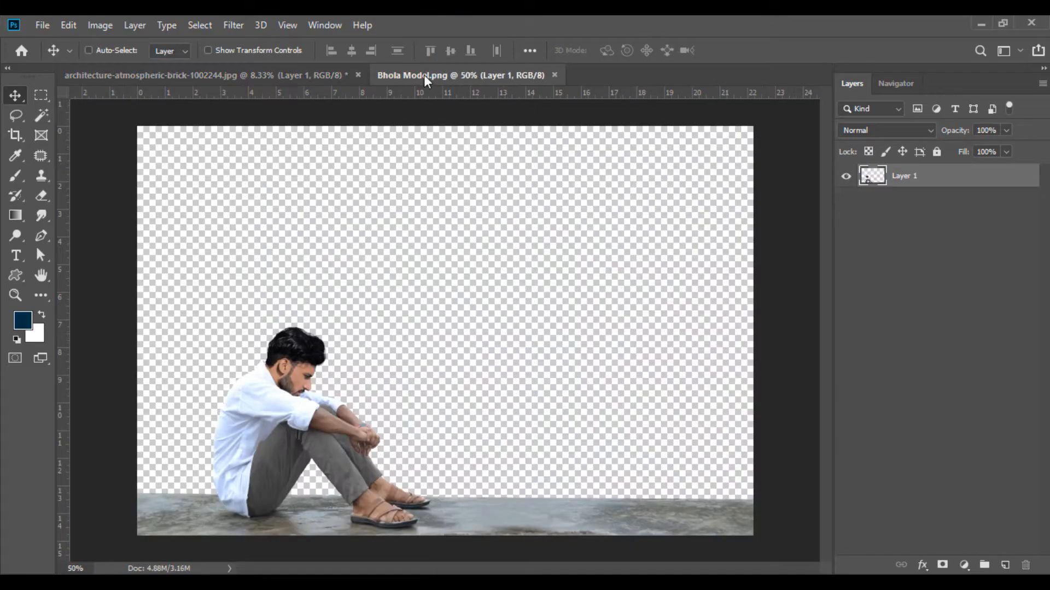
right_click(901, 187)
click(780, 228)
drag(261, 435, 411, 399)
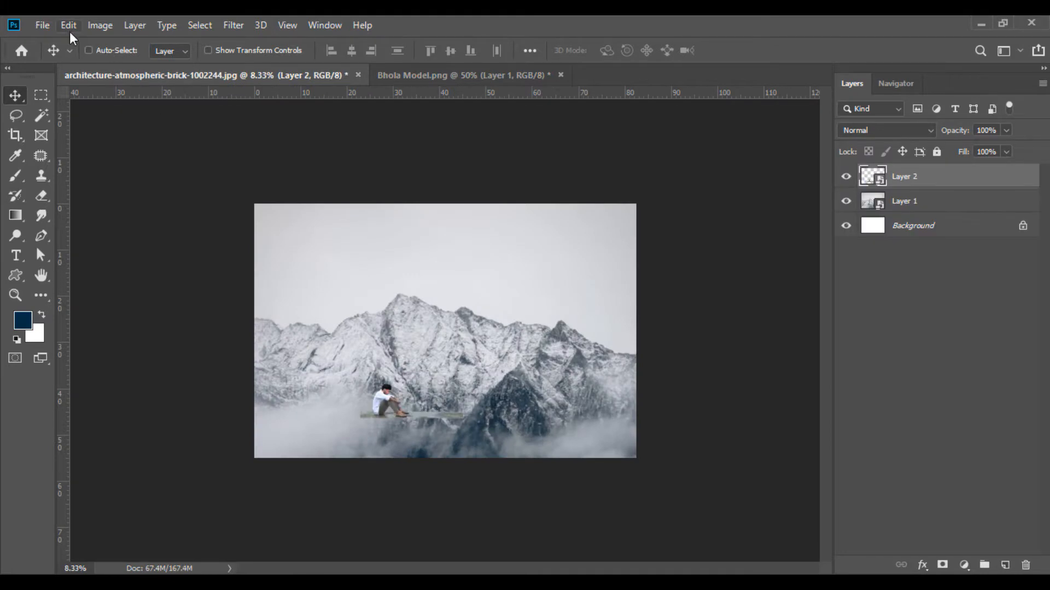
- Enlarge the seated man so his floor spans the canvas's lower edge, and close Bhola Model.png without saving
click(68, 25)
click(173, 356)
drag(404, 61, 549, 61)
drag(404, 425, 433, 418)
drag(344, 53, 357, 54)
drag(385, 368, 395, 367)
key(Return)
key(v)
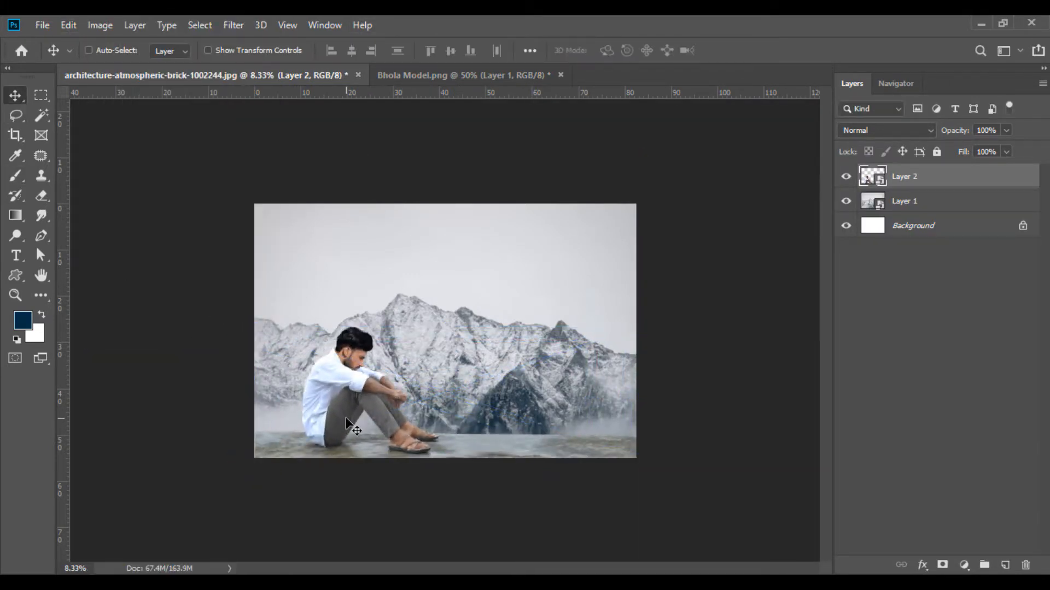
click(560, 75)
click(526, 236)
- Open New.png, convert its railing layer to a smart object, and bring it into the composition
click(417, 582)
drag(503, 268, 444, 73)
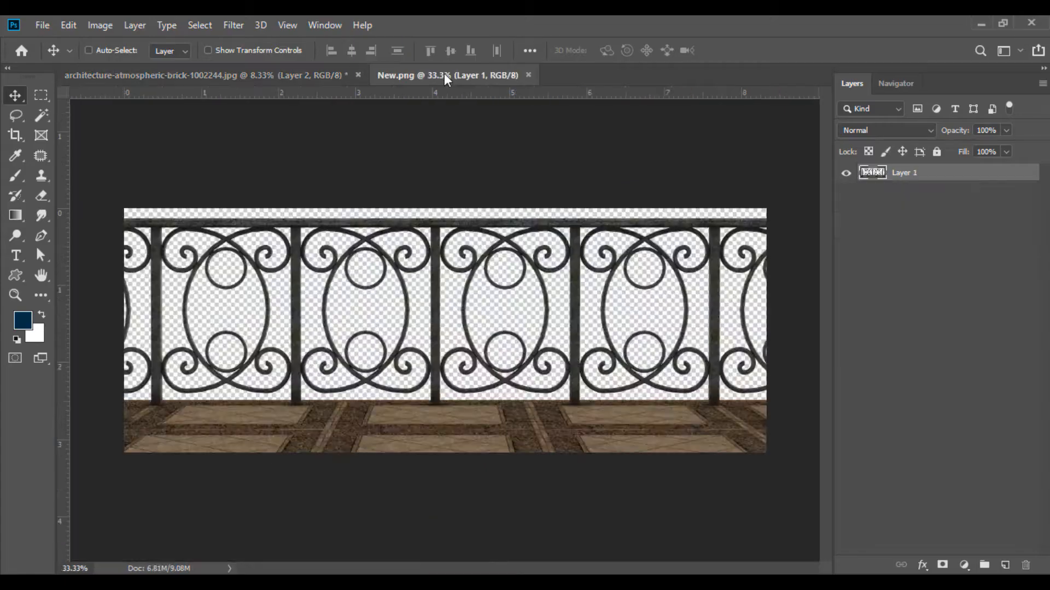
right_click(925, 185)
click(804, 229)
drag(457, 355, 220, 164)
- Enlarge the railing layer proportionally and align it to the canvas's lower-left corner
click(67, 25)
click(164, 357)
drag(346, 50, 743, 197)
key(Return)
drag(522, 280, 492, 341)
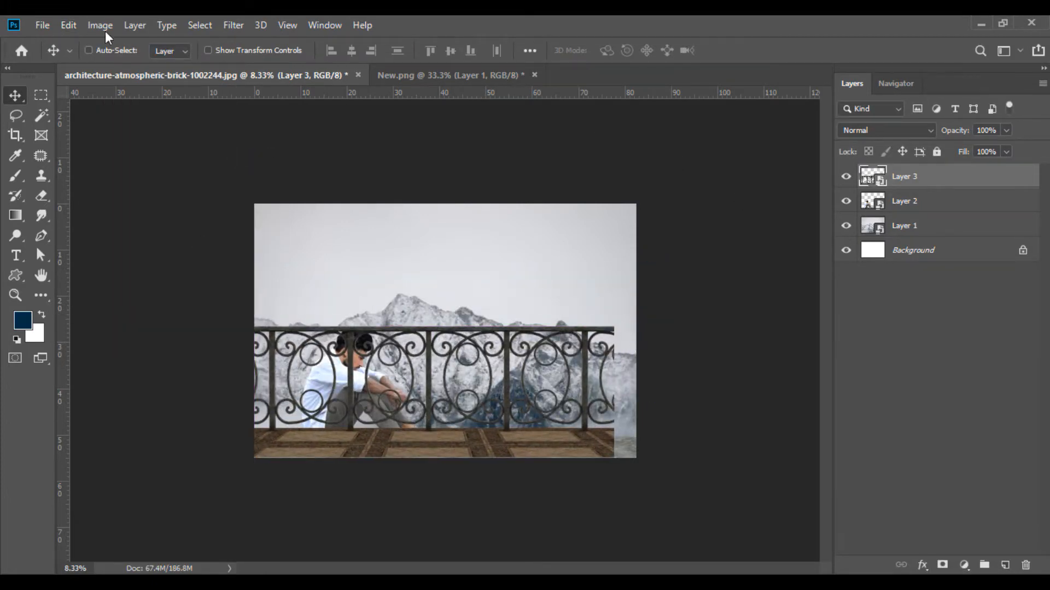
- Stretch the railing to the full canvas width, about 82.56 in, and position it slightly lower behind the seated man
click(70, 24)
click(163, 356)
drag(613, 391, 637, 394)
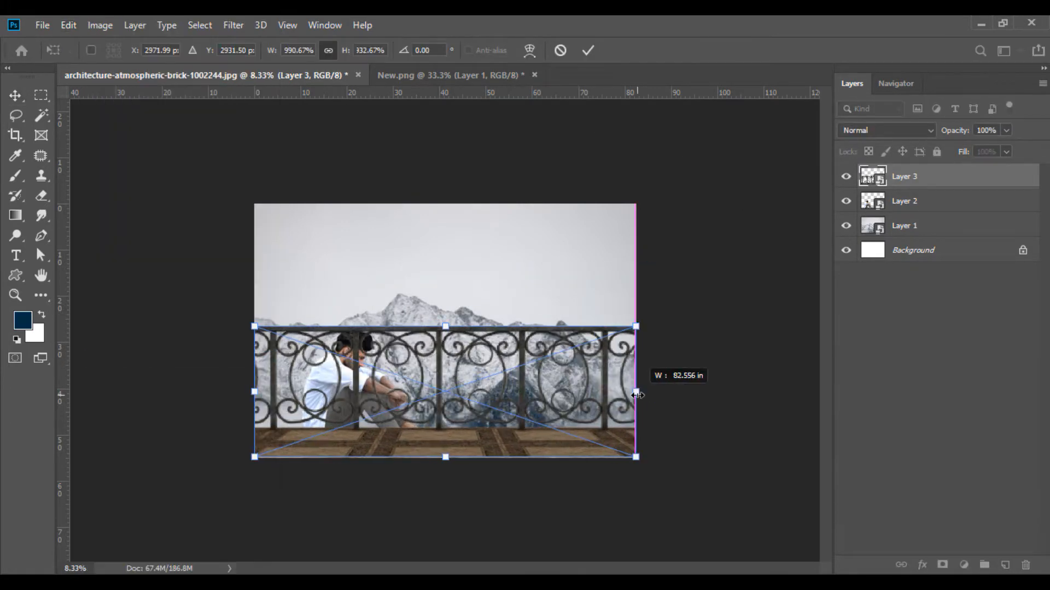
key(Return)
drag(899, 192, 900, 207)
drag(584, 336, 576, 363)
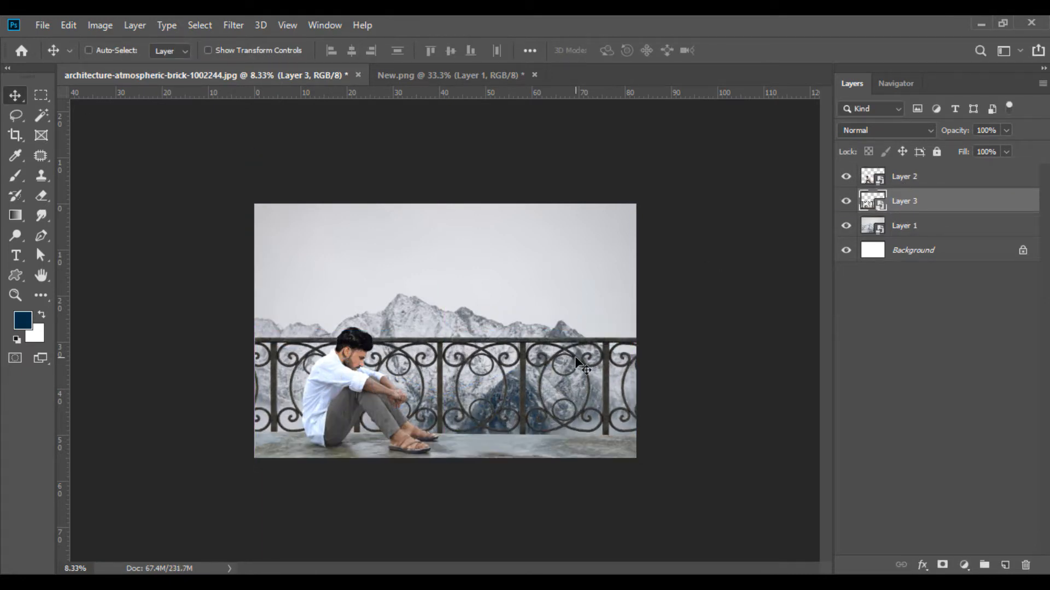
- Close New.png without saving and add the open-hand arm image to the composition as a smart object
click(535, 75)
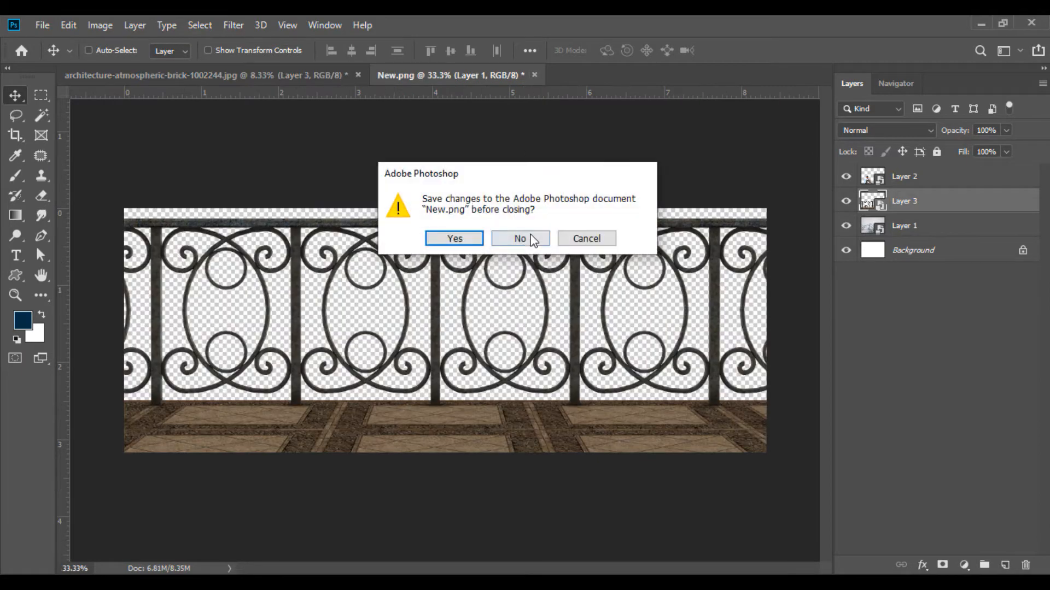
click(529, 237)
click(429, 583)
drag(426, 178, 441, 76)
right_click(902, 176)
click(792, 228)
drag(792, 228, 551, 256)
- Scale the arm layer to 393% and rotate it -5.69° so the hand reaches behind the seated man
click(77, 31)
click(137, 358)
drag(347, 50, 558, 111)
drag(503, 262, 408, 321)
drag(678, 240, 676, 230)
drag(596, 257, 596, 251)
drag(677, 233, 675, 223)
drag(502, 287, 493, 300)
drag(342, 54, 350, 51)
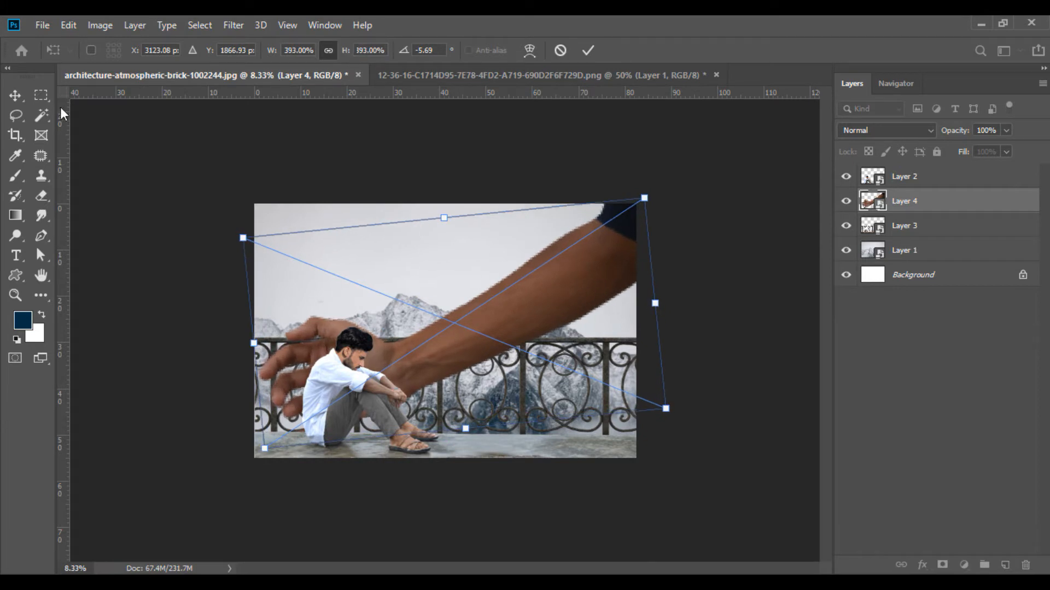
key(Return)
- Shift the arm slightly up and right so its hand cups the man's back, keeping its layer directly below his
drag(907, 206, 898, 170)
drag(552, 279, 576, 260)
drag(901, 179, 899, 212)
drag(473, 335, 468, 350)
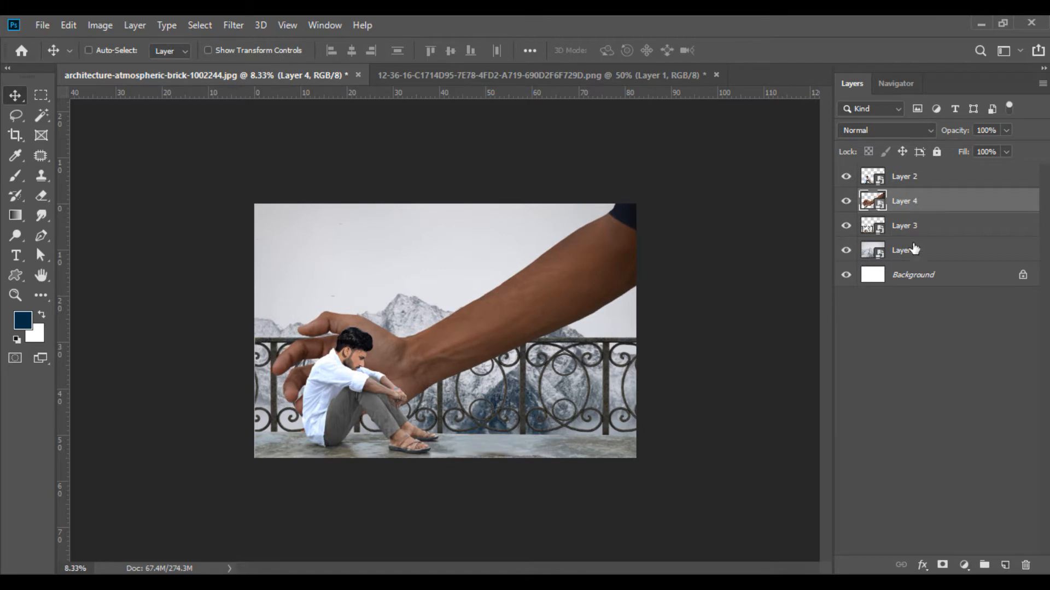
- Add a colorized Hue/Saturation adjustment clipped to the arm layer and tune it to a deep blue skin tone
click(962, 564)
click(969, 408)
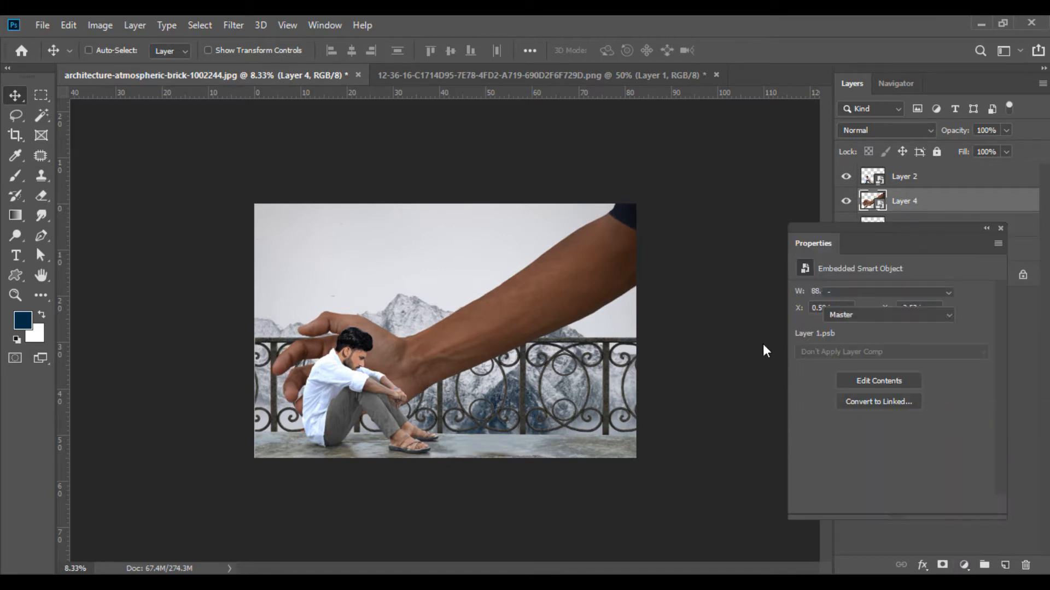
click(875, 434)
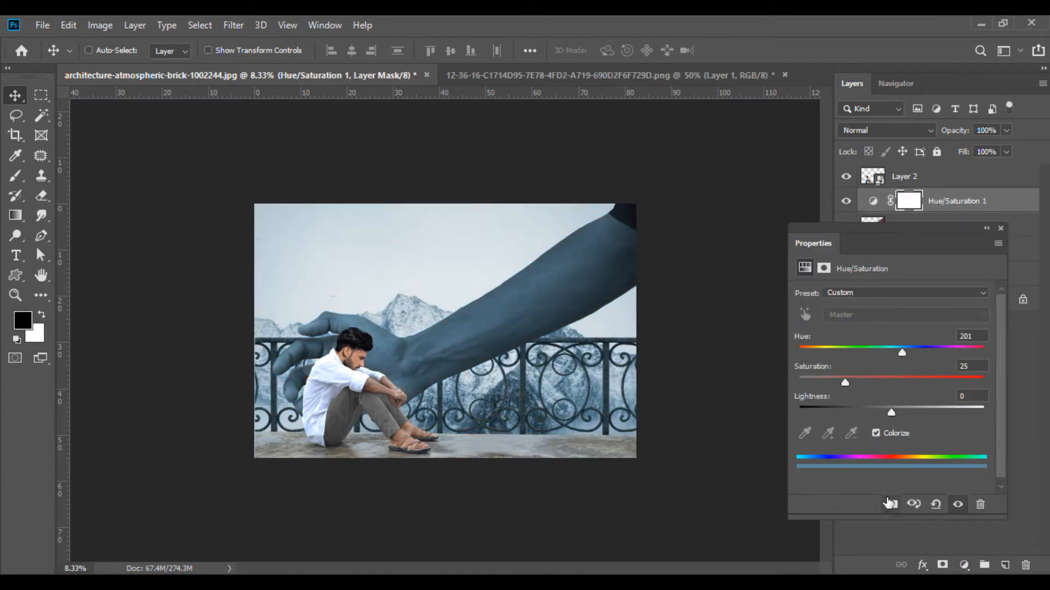
drag(890, 414, 885, 412)
drag(901, 354, 903, 351)
click(1000, 229)
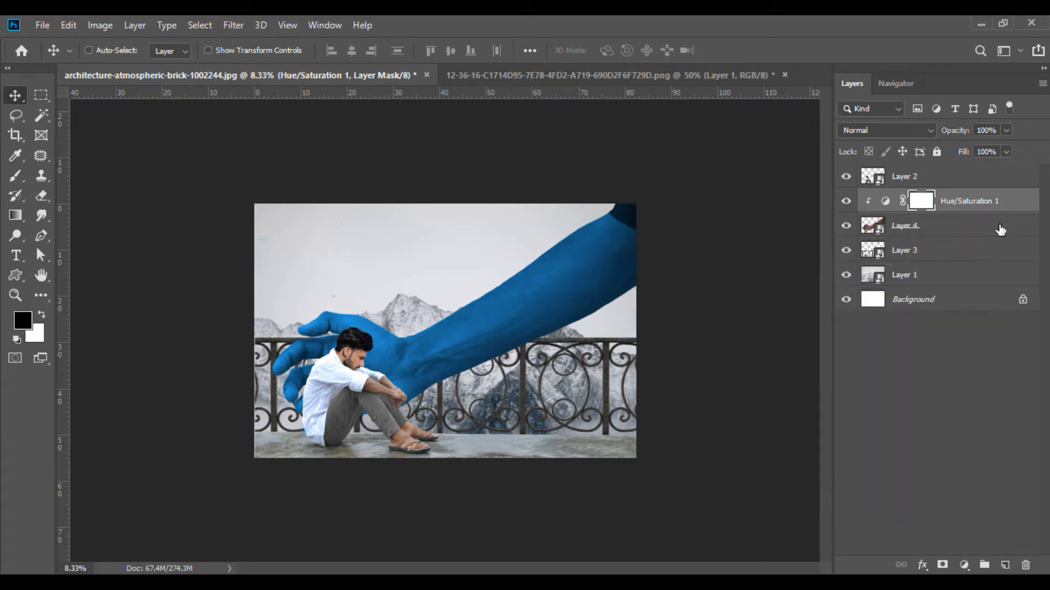
- Close the first arm image without saving and add the beaded-wrist arm image to the composition as a smart object
click(784, 75)
click(537, 241)
click(406, 581)
drag(503, 184, 514, 74)
right_click(901, 175)
click(782, 224)
drag(783, 223, 491, 374)
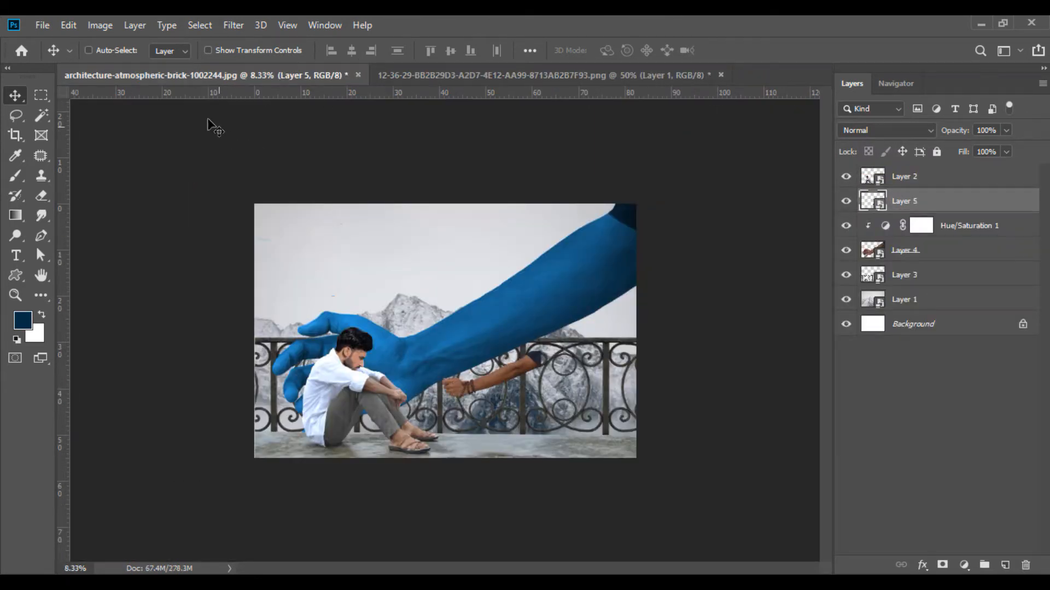
- Enlarge the beaded arm and position it below the blue arm, with its fist in front of the man's knees
click(68, 25)
click(120, 357)
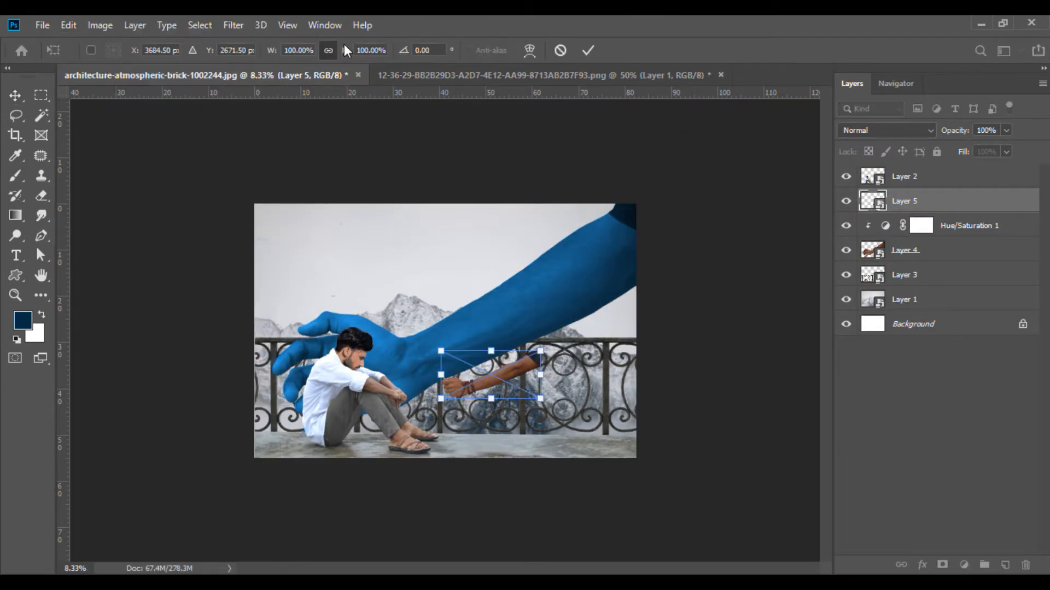
drag(496, 82, 498, 82)
drag(564, 369, 629, 320)
drag(345, 50, 402, 61)
drag(509, 376, 545, 373)
click(15, 95)
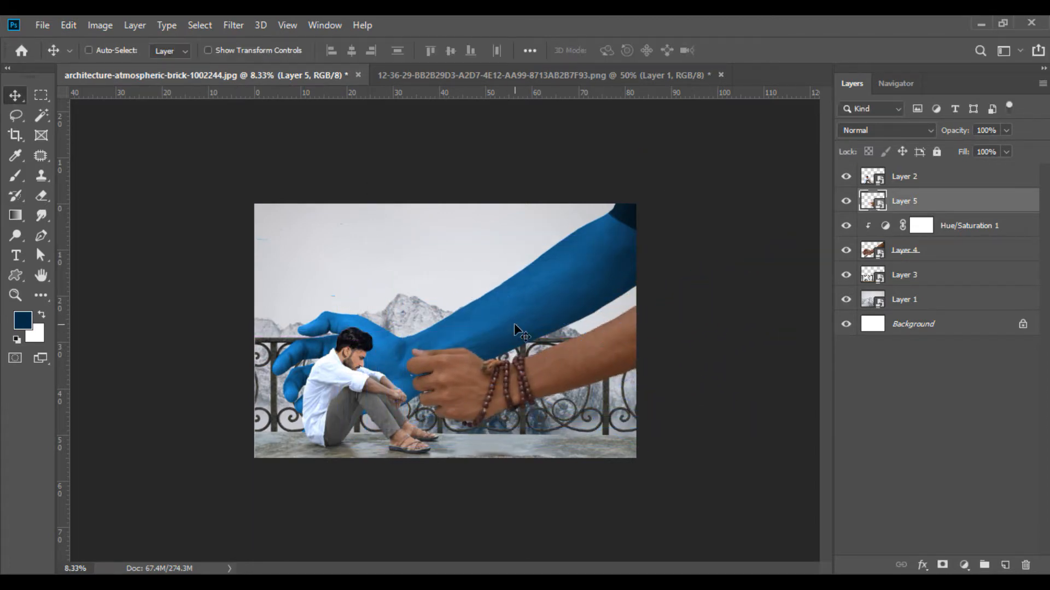
- Duplicate the Hue/Saturation 1 adjustment above the beaded arm layer and clip the copy to it
click(963, 241)
drag(978, 235, 943, 198)
right_click(943, 201)
click(790, 312)
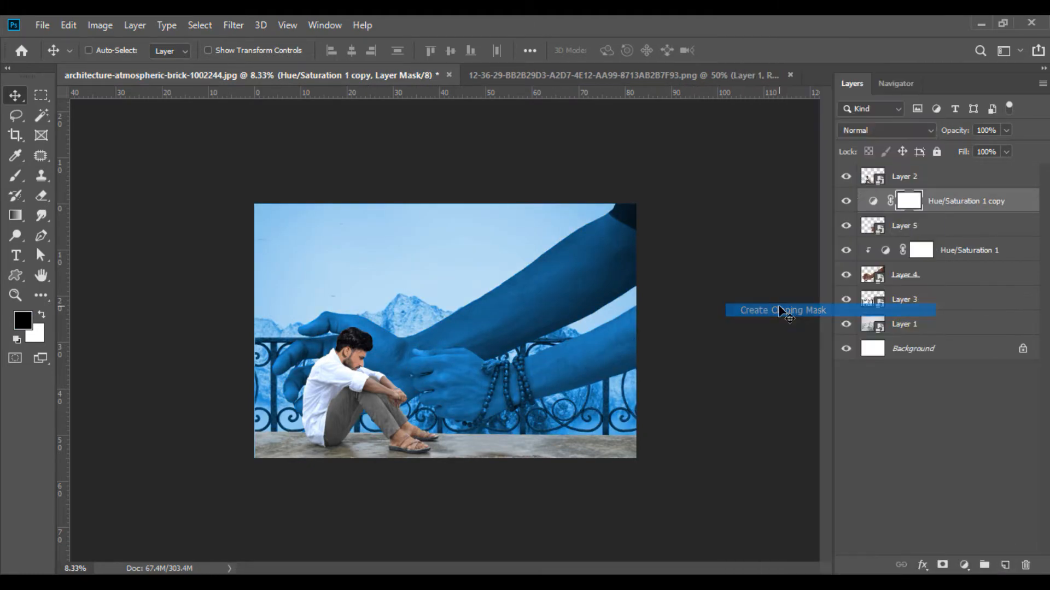
- Paint black with a 48 px soft brush on the copied adjustment's mask to remove the blue from the upper bracelet beads
key(ctrl+plus)
key(ctrl+plus)
key(ctrl+plus)
key(ctrl+plus)
key(ctrl+plus)
key(ctrl+plus)
key(ctrl+plus)
key(ctrl+plus)
drag(519, 568, 628, 568)
drag(824, 321, 824, 366)
scroll(175, 341, left, 5)
click(16, 176)
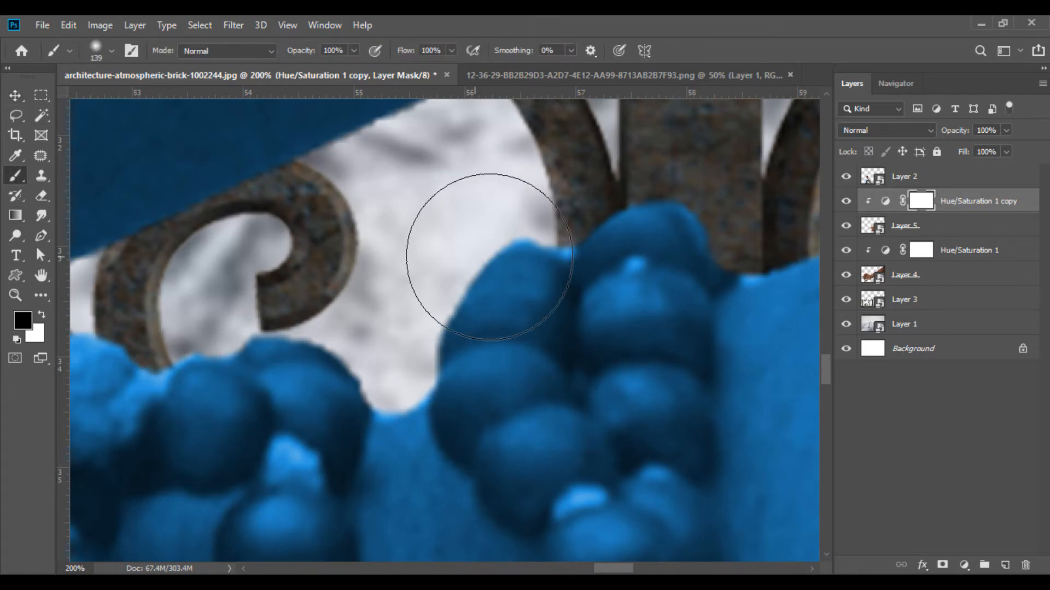
right_click(501, 258)
mouse_move(471, 292)
mouse_down()
mouse_move(690, 241)
mouse_move(675, 445)
mouse_up()
right_click(562, 347)
drag(709, 396, 686, 398)
drag(518, 484, 526, 381)
drag(241, 361, 189, 431)
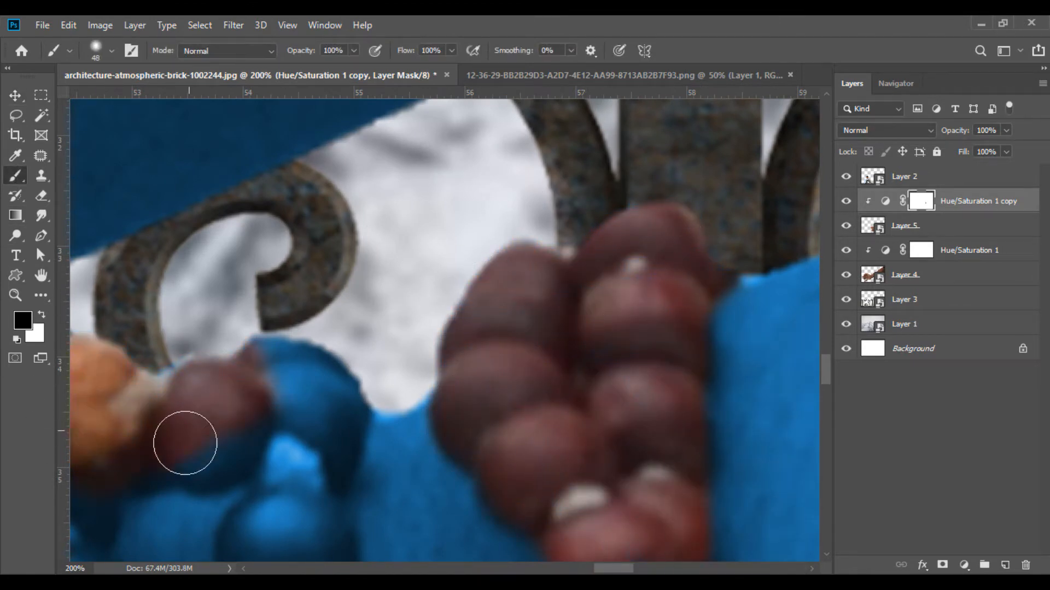
drag(267, 519, 306, 533)
- Mask the blue tint off the right-hand bead strands further down the wrist
drag(824, 373, 824, 396)
drag(591, 268, 632, 319)
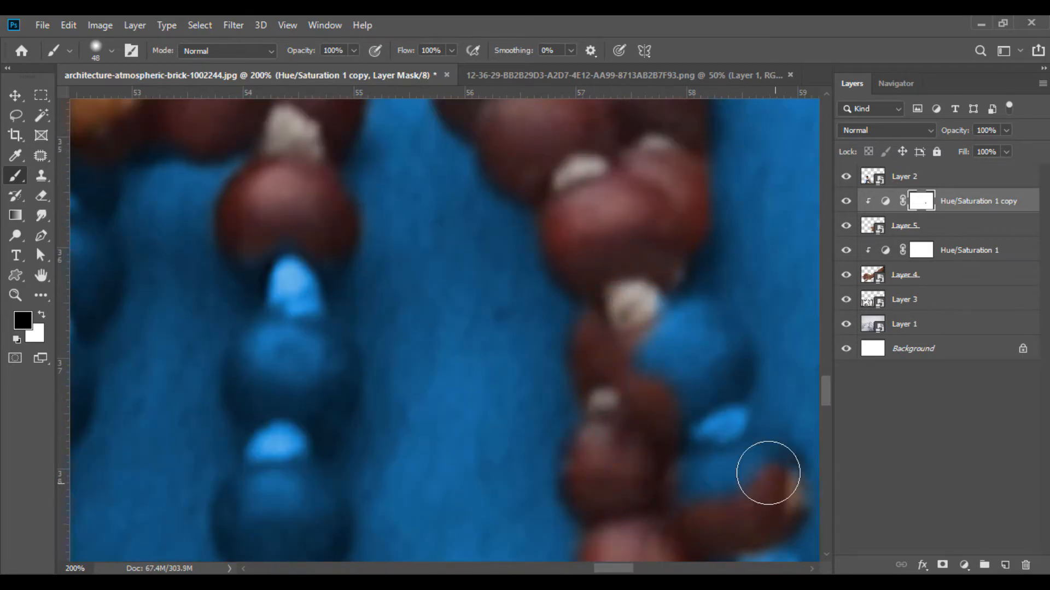
scroll(652, 333, down, 5)
drag(758, 377, 797, 536)
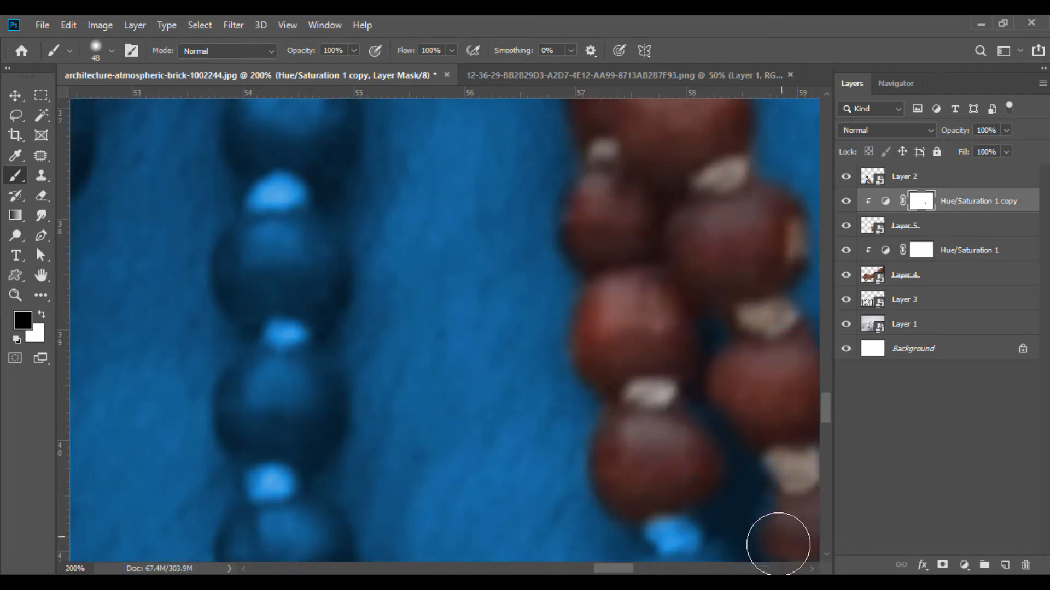
- Mask the blue tint off the middle bead strand and the loop joining it to the right strand at the wrist's underside
drag(826, 406, 827, 387)
drag(267, 302, 296, 363)
drag(826, 388, 826, 433)
mouse_move(268, 136)
mouse_down()
mouse_move(286, 172)
mouse_move(303, 290)
mouse_up()
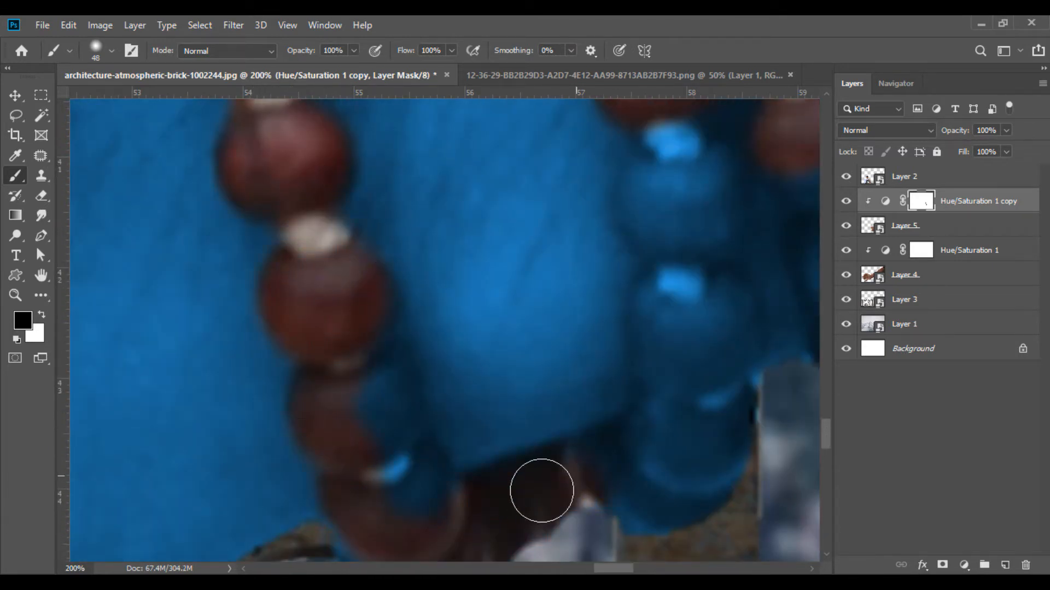
drag(568, 478, 727, 334)
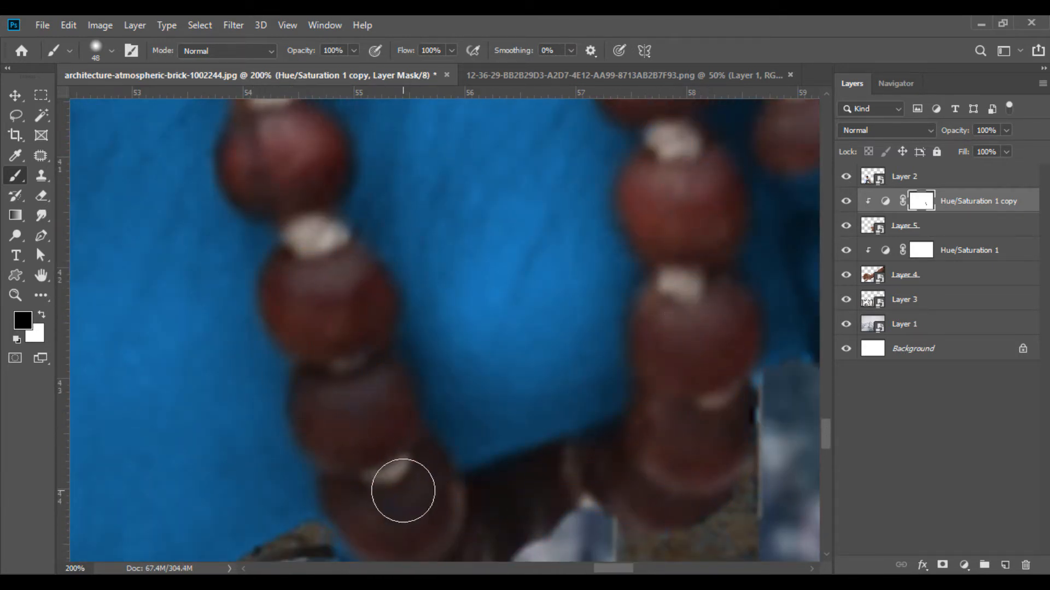
- Mask the blue tint off the lower beads of the leftmost strand with a 40 px brush
drag(604, 569, 629, 570)
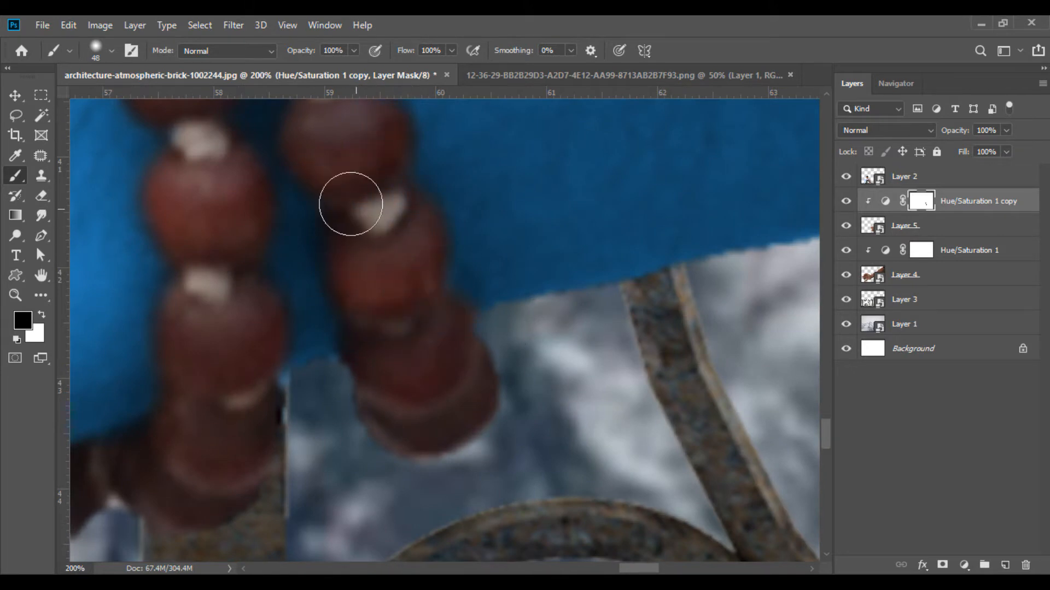
click(558, 569)
drag(826, 434, 826, 444)
click(537, 569)
drag(618, 335, 601, 324)
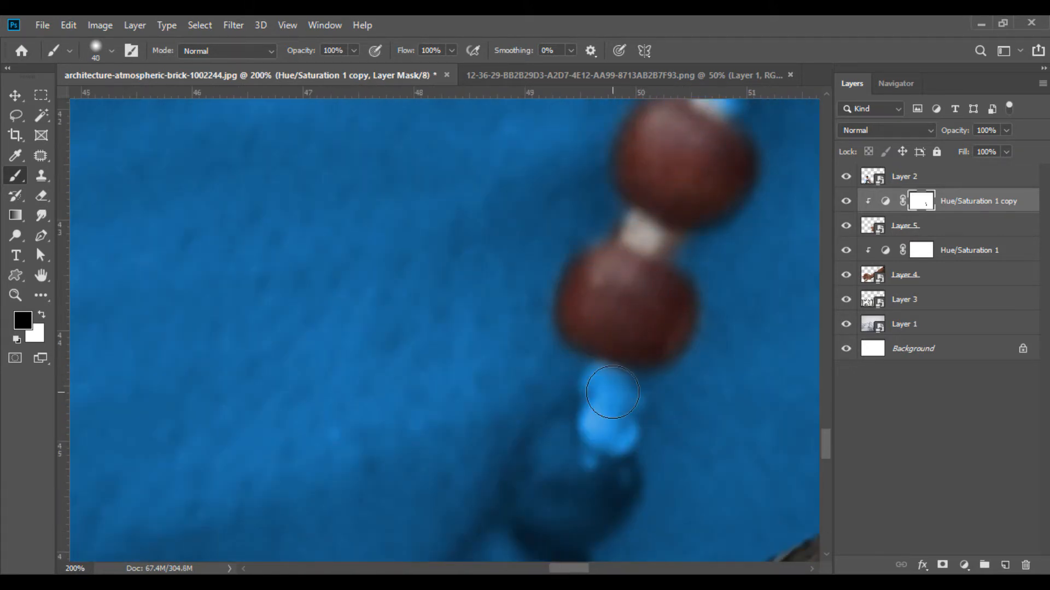
drag(613, 392, 530, 494)
scroll(525, 416, down, 5)
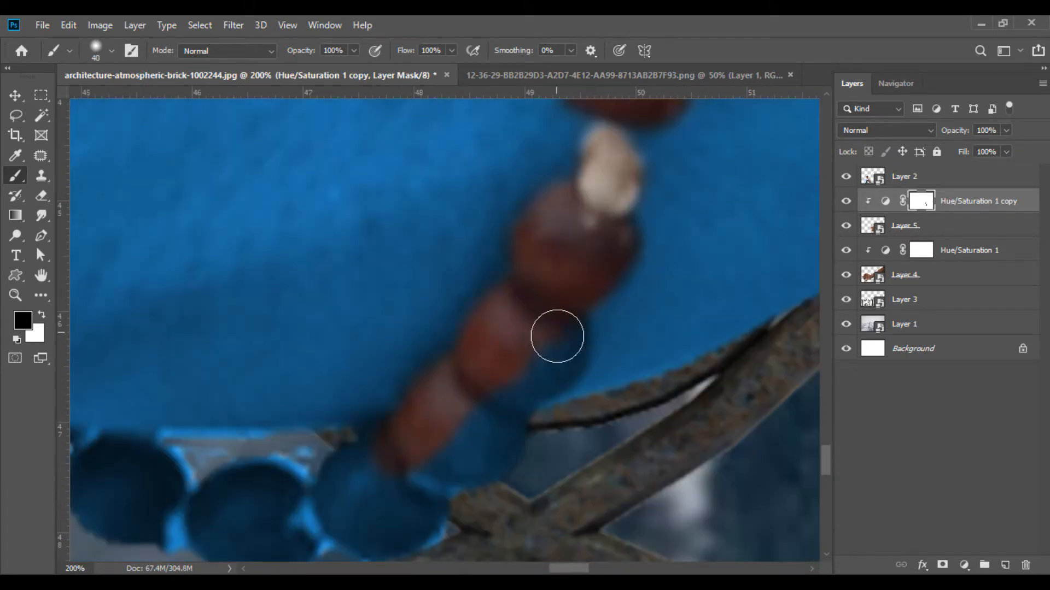
- Mask the blue tint off the remaining upper and middle beads of the leftmost strand
mouse_move(569, 569)
mouse_down()
mouse_move(541, 569)
mouse_move(592, 569)
mouse_up()
key(ctrl+minus)
key(ctrl+minus)
drag(827, 464, 826, 403)
key(ctrl+plus)
key(ctrl+plus)
key(ctrl+plus)
key(ctrl+plus)
mouse_move(229, 273)
mouse_down()
mouse_move(195, 342)
mouse_move(327, 400)
mouse_move(375, 321)
mouse_up()
key(ctrl+minus)
key(ctrl+minus)
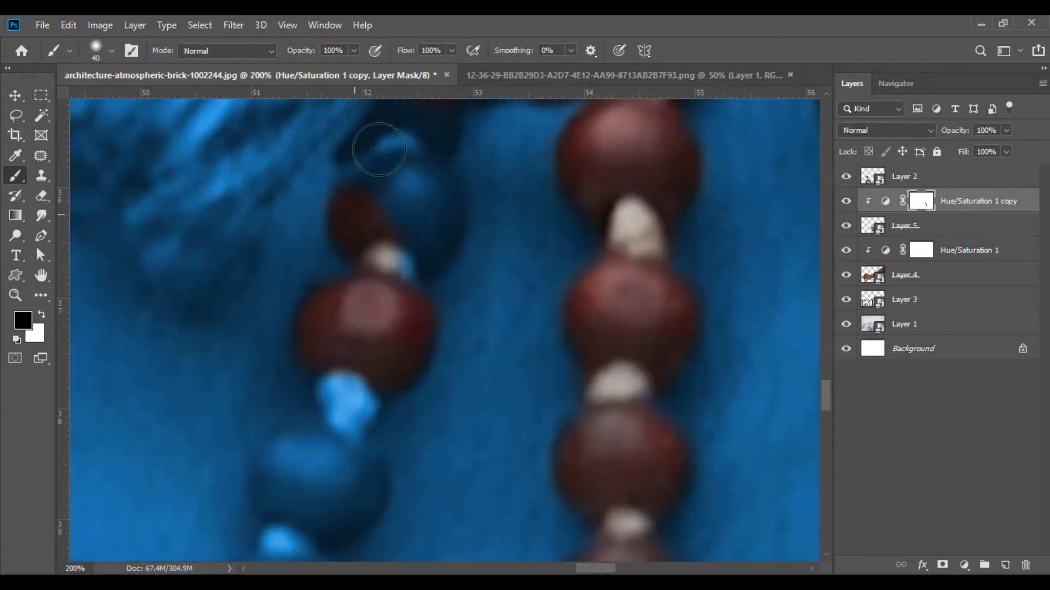
drag(827, 396, 826, 427)
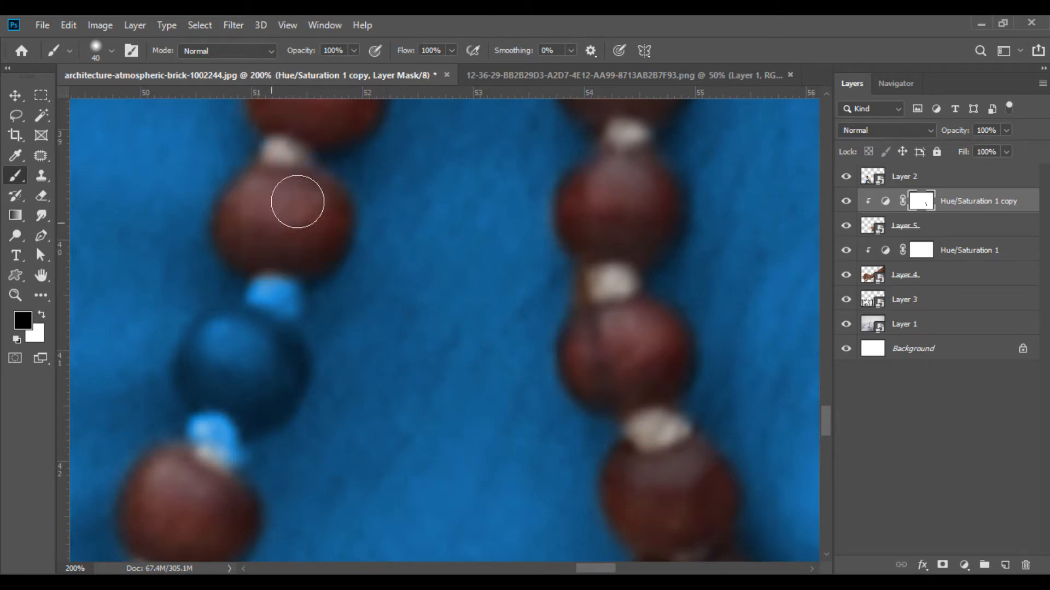
drag(297, 201, 278, 376)
drag(826, 424, 826, 382)
- Mask the blue tint off the bracelet's thread tassel and knot with a 60 px brush
key(ctrl+minus)
key(ctrl+plus)
drag(596, 569, 583, 569)
key(bracketright)
key(bracketright)
mouse_move(581, 247)
mouse_down()
mouse_move(529, 267)
mouse_move(364, 296)
mouse_up()
key(ctrl+minus)
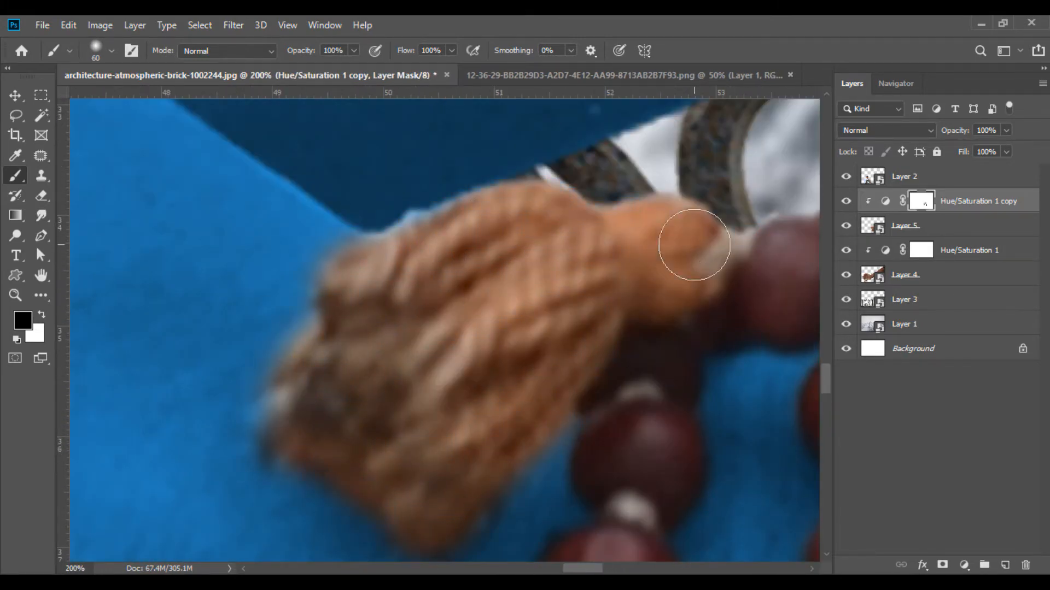
- Close the source image of the beaded arm without saving its changes
key(ctrl+minus)
key(ctrl+minus)
key(ctrl+minus)
key(ctrl+minus)
key(ctrl+minus)
key(ctrl+minus)
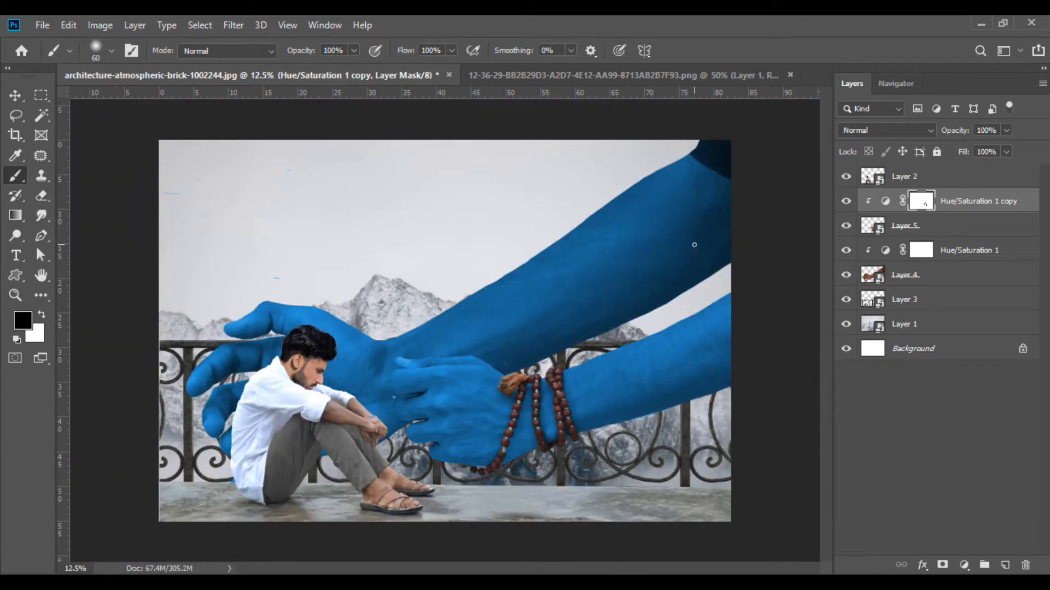
click(15, 97)
click(790, 75)
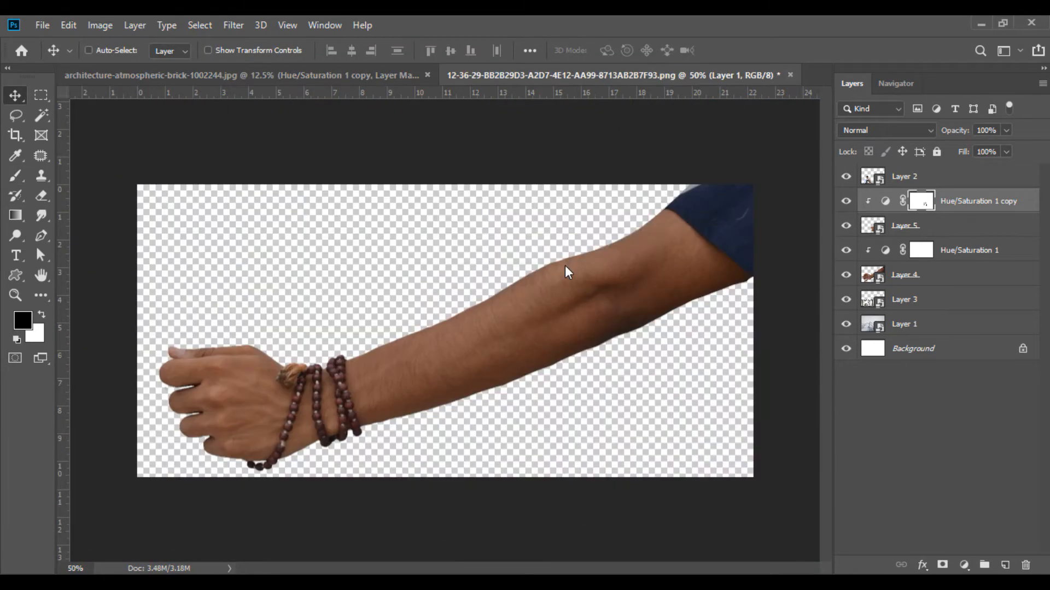
click(519, 238)
- Open the tree image from the Bholenath 2 folder, convert it to a smart object and bring it into the composite
click(434, 584)
drag(587, 123, 509, 78)
right_click(920, 186)
click(765, 227)
drag(485, 280, 209, 229)
- Enlarge the tree, place its foliage in the sky's upper-left corner, and close the tree source image without saving
click(67, 27)
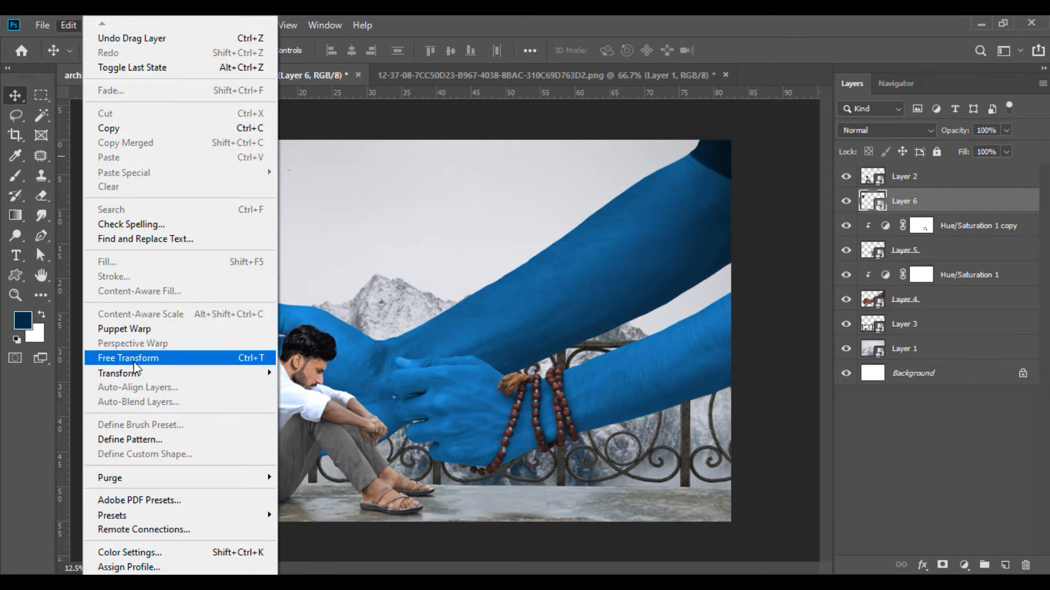
click(133, 361)
drag(345, 51, 605, 115)
drag(241, 223, 175, 172)
drag(346, 50, 390, 59)
drag(366, 275, 378, 238)
drag(307, 218, 259, 209)
click(18, 96)
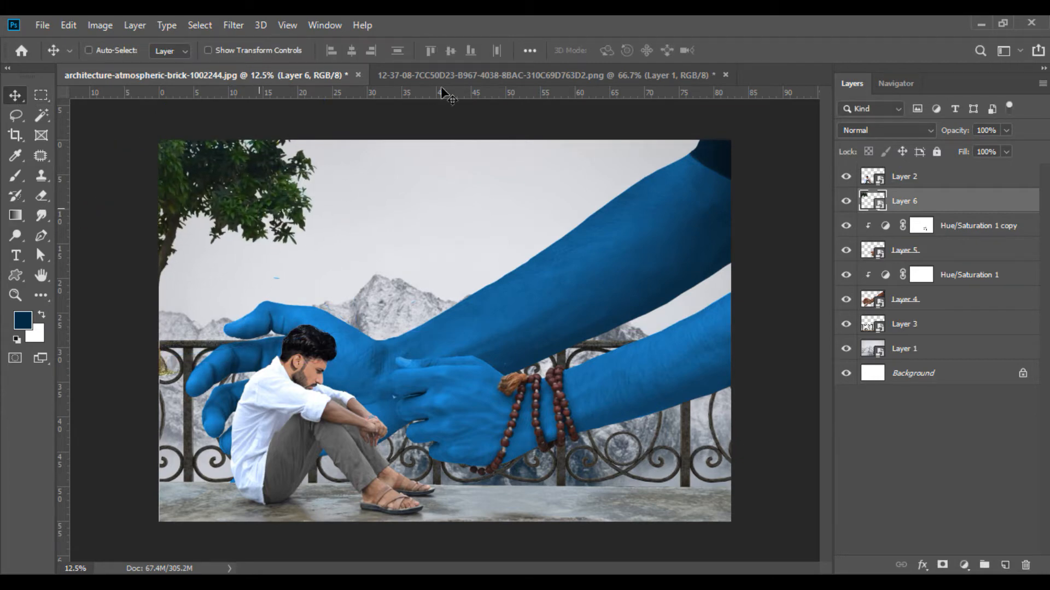
click(725, 75)
click(520, 239)
- Add the tall grass image to the composite as a smart object at the railing's left end and duplicate its layer
click(395, 573)
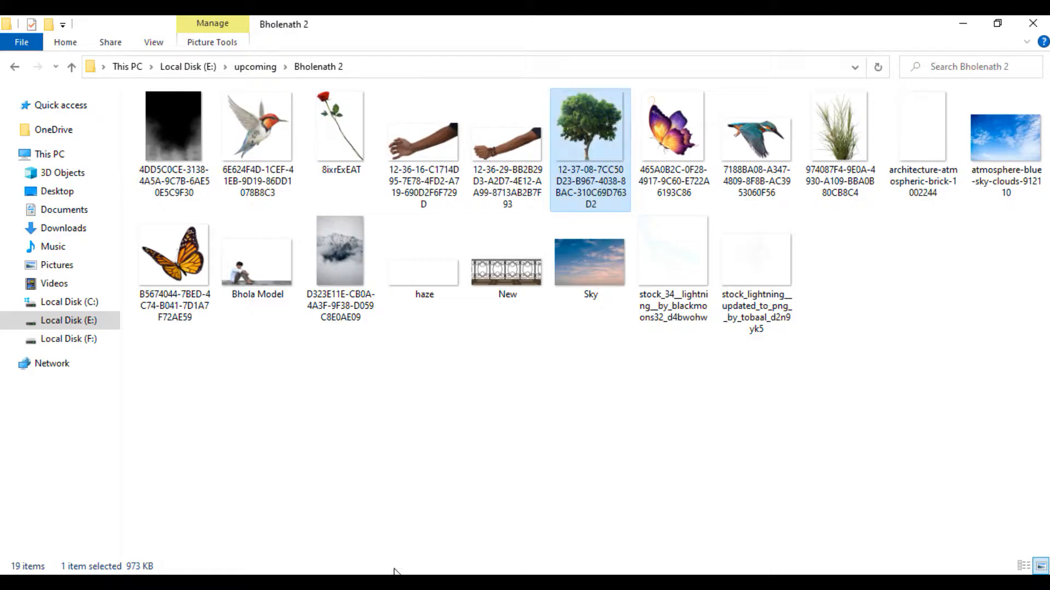
drag(839, 140, 411, 74)
right_click(913, 182)
click(799, 227)
drag(492, 142, 150, 418)
key(ctrl+j)
- Shift the tree slightly further left and close the grass source image without saving
click(906, 251)
mouse_move(258, 220)
mouse_down()
mouse_move(249, 211)
mouse_move(243, 226)
mouse_up()
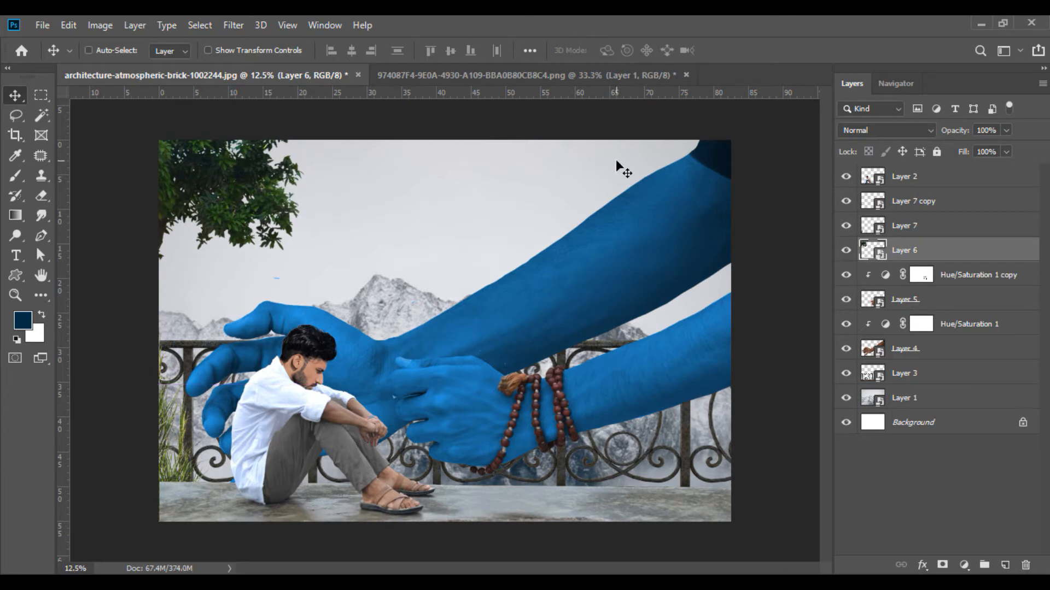
click(686, 75)
click(520, 248)
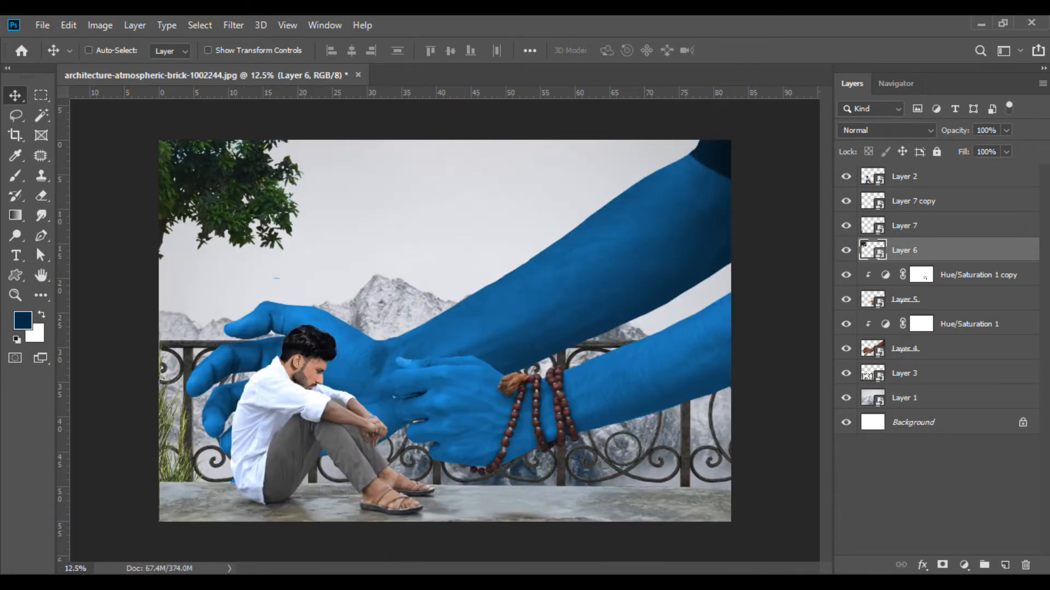
- Add the stock_34 lightning image to the composite as a smart object in the sky just right of the tree
key(alt+Tab)
drag(678, 257, 436, 79)
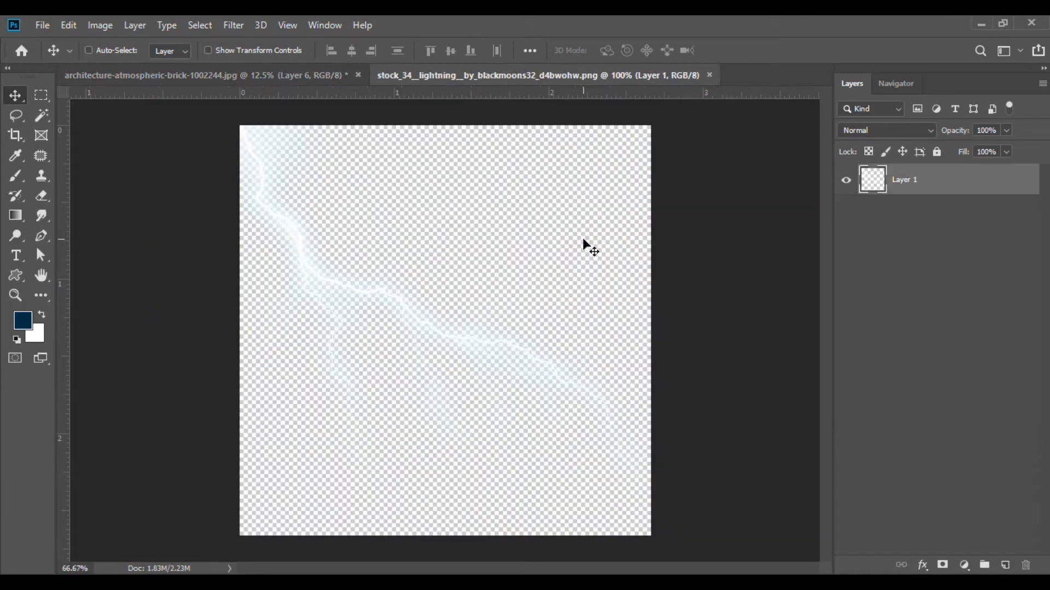
right_click(910, 180)
click(796, 232)
drag(284, 145, 344, 174)
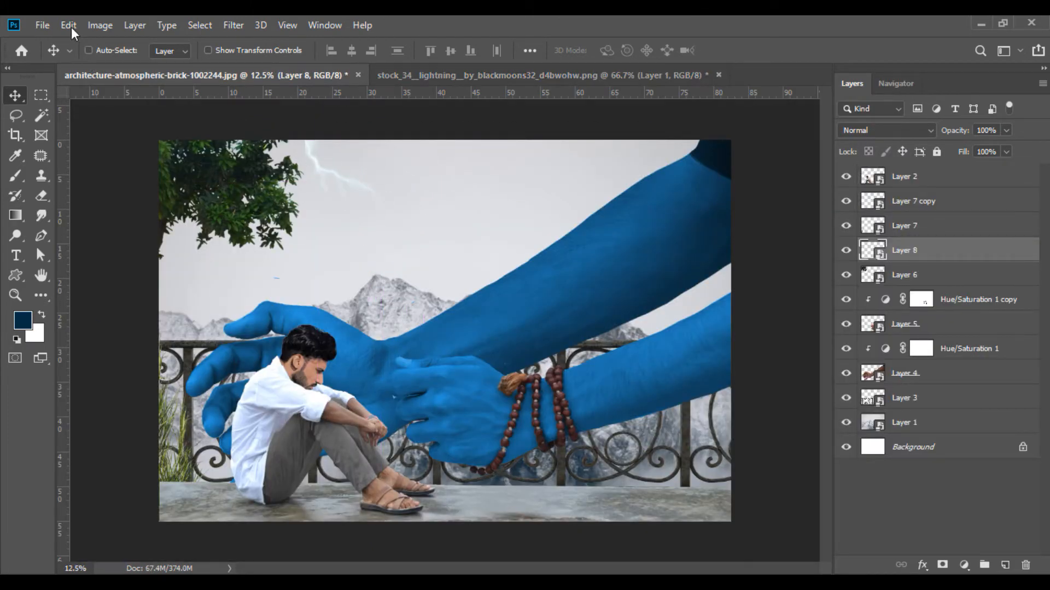
- Enlarge the lightning bolt beside the tree and move its layer beneath the tree's Layer 6
click(69, 25)
click(154, 352)
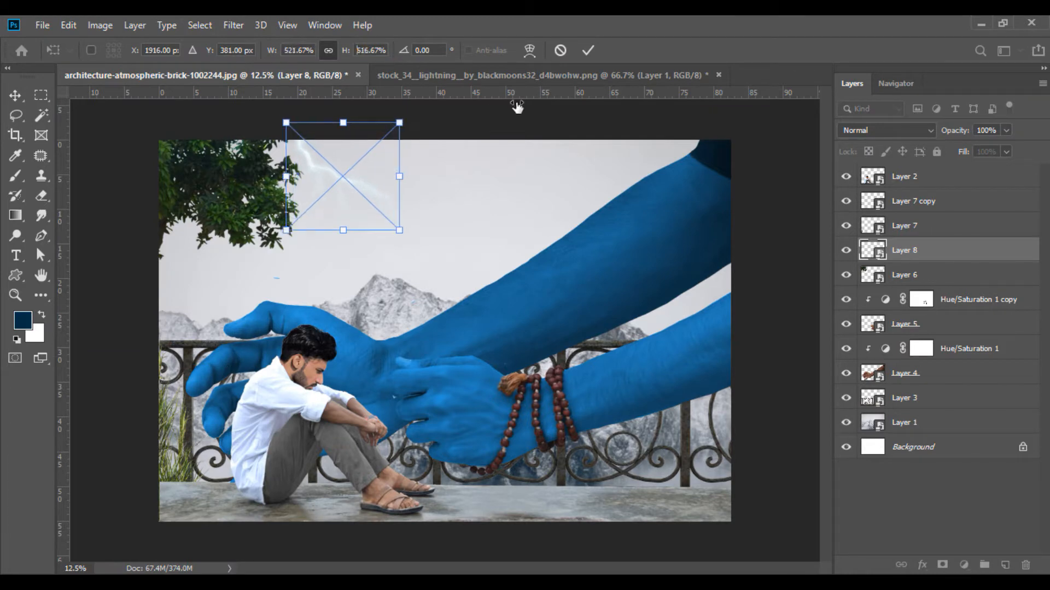
double_click(349, 190)
drag(871, 248, 874, 285)
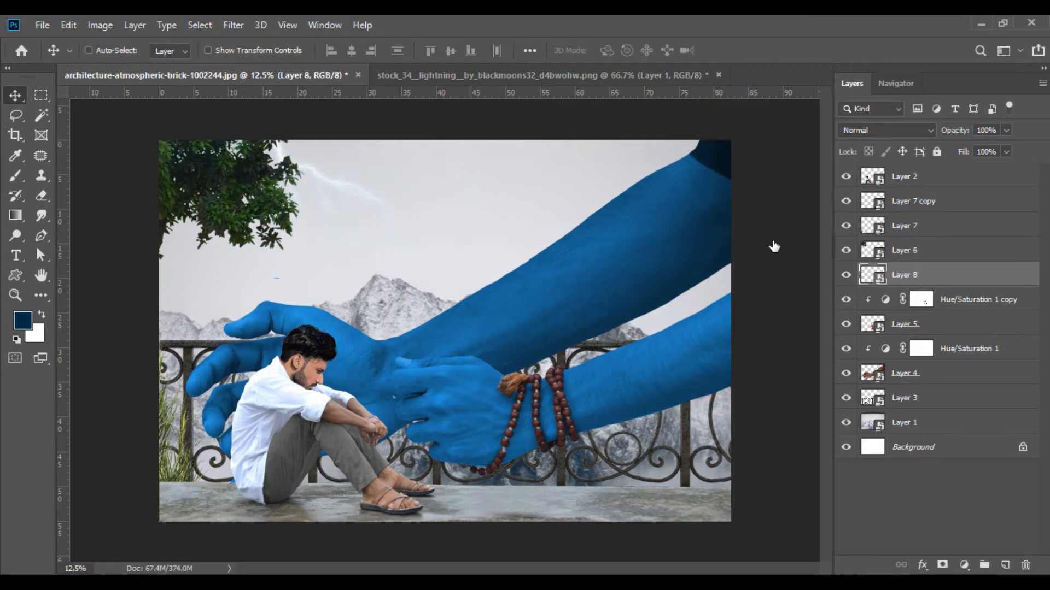
- Close the first lightning source without saving and add the stock_lightning__updated_to_png image as a smart object above the upper arm
click(718, 75)
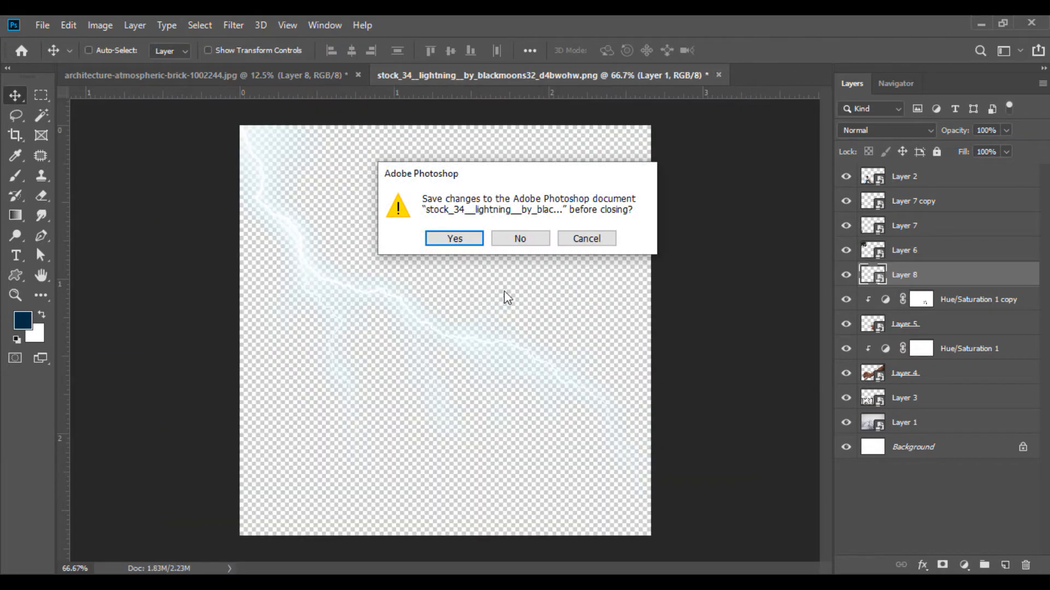
click(528, 246)
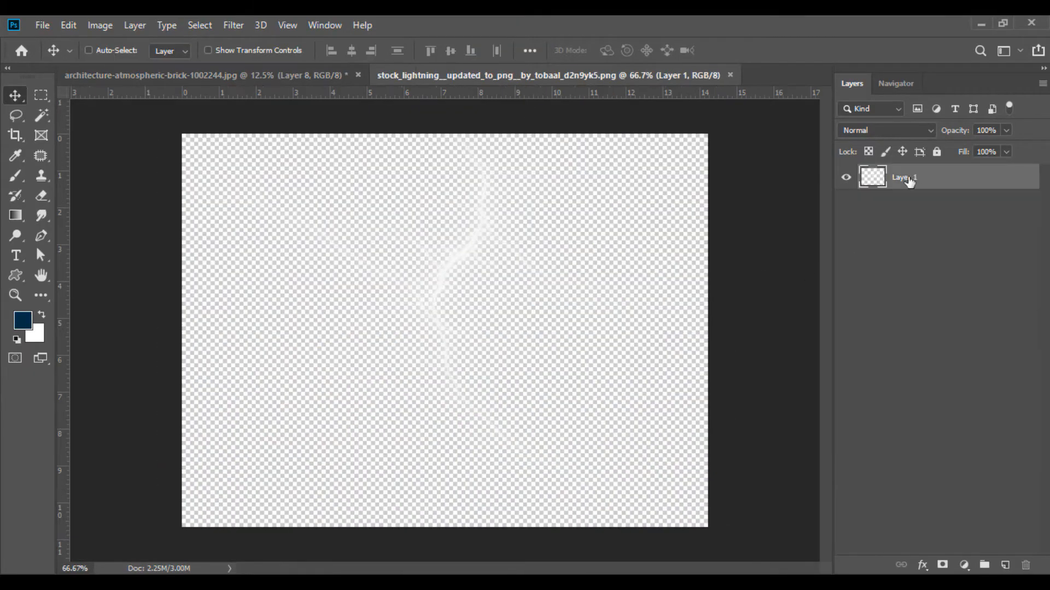
right_click(907, 178)
click(773, 227)
drag(462, 279, 570, 167)
- Enlarge the second lightning bolt and flip it horizontally
click(72, 23)
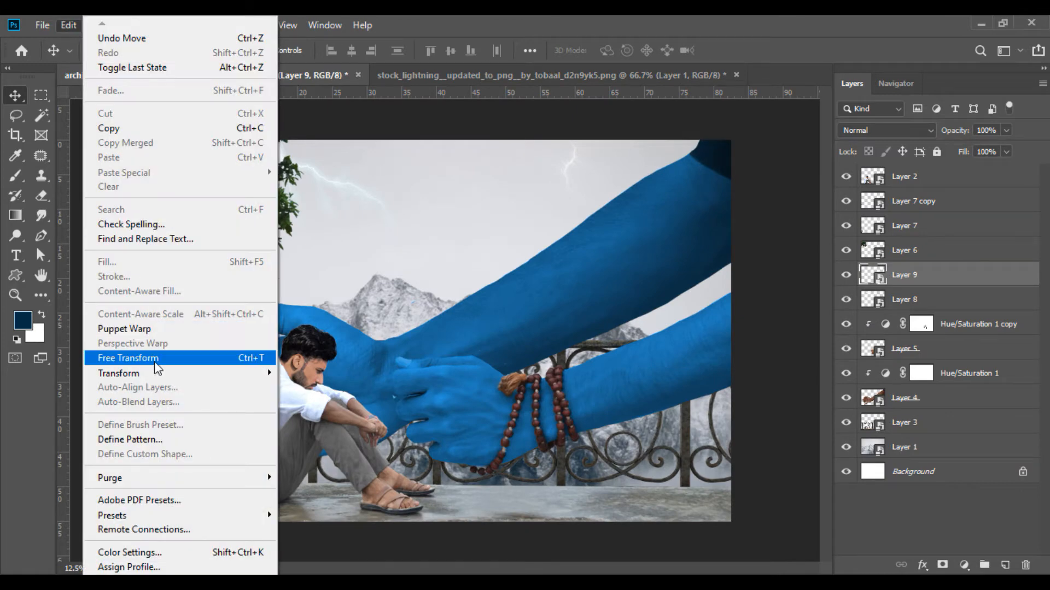
click(126, 357)
drag(346, 53, 527, 75)
drag(589, 227, 608, 273)
right_click(609, 275)
click(661, 453)
key(Return)
- Raise the second bolt to the sky's top edge behind the arm, with its layer beneath Layer 4, and close its source without saving
drag(600, 219, 594, 173)
drag(905, 280, 914, 411)
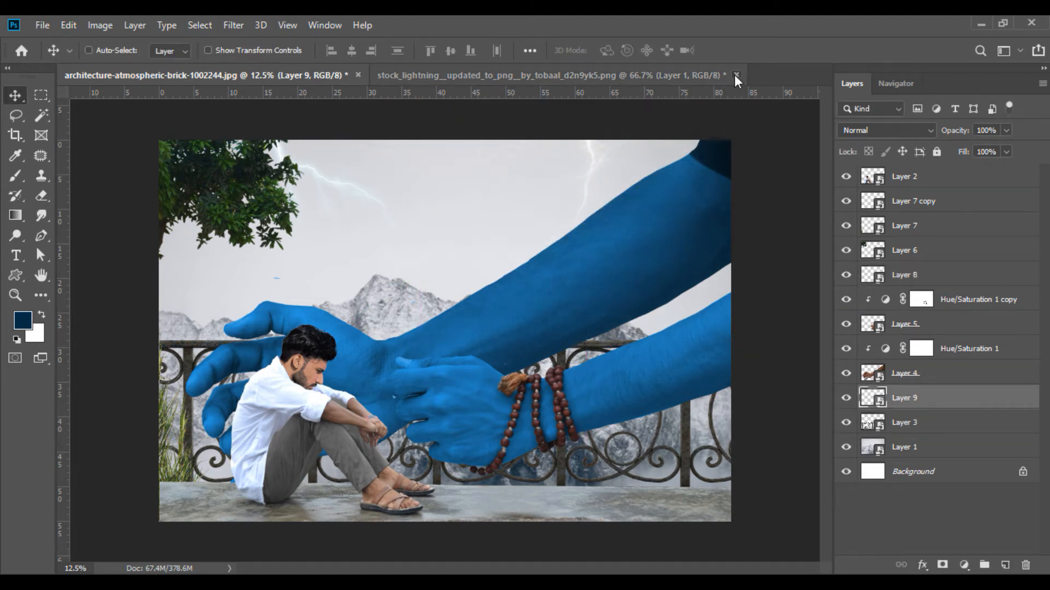
click(735, 75)
click(521, 238)
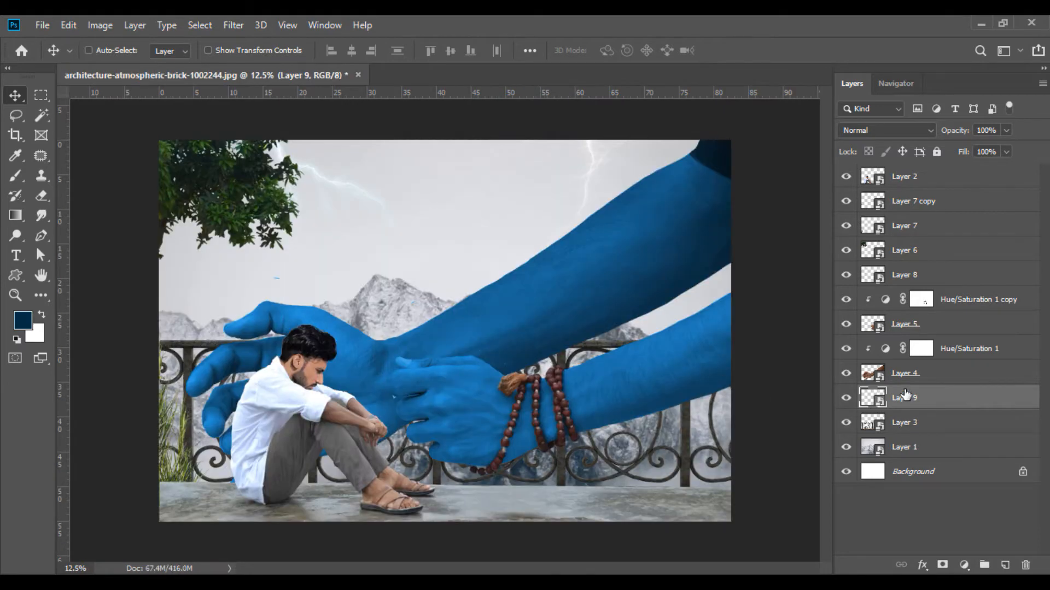
- Apply Brightness/Contrast to the seated man's Layer 2 with brightness -32 and slightly raised contrast
click(846, 422)
click(887, 176)
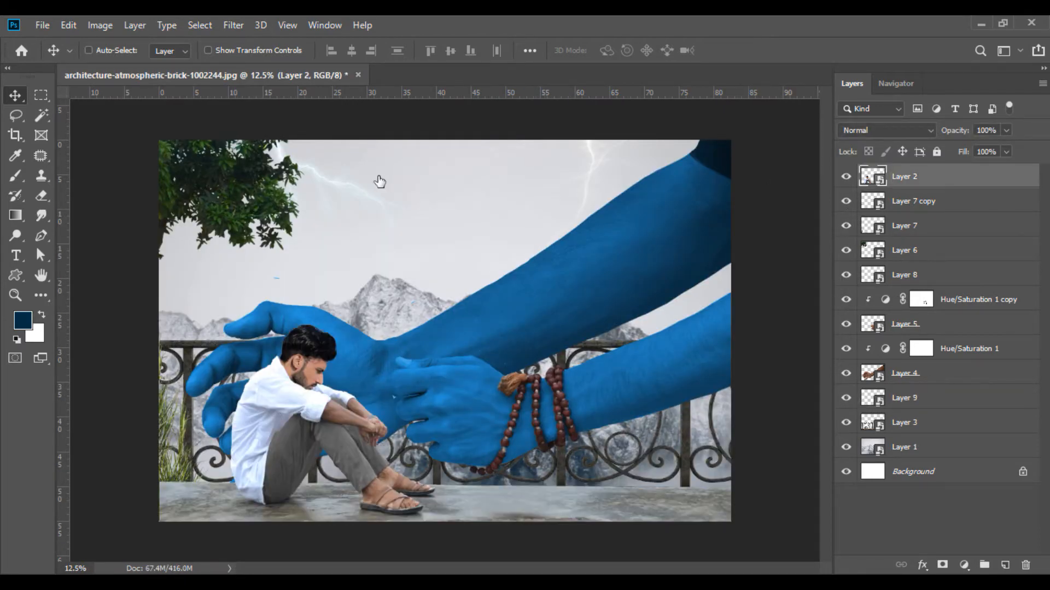
click(101, 24)
mouse_move(136, 70)
click(288, 70)
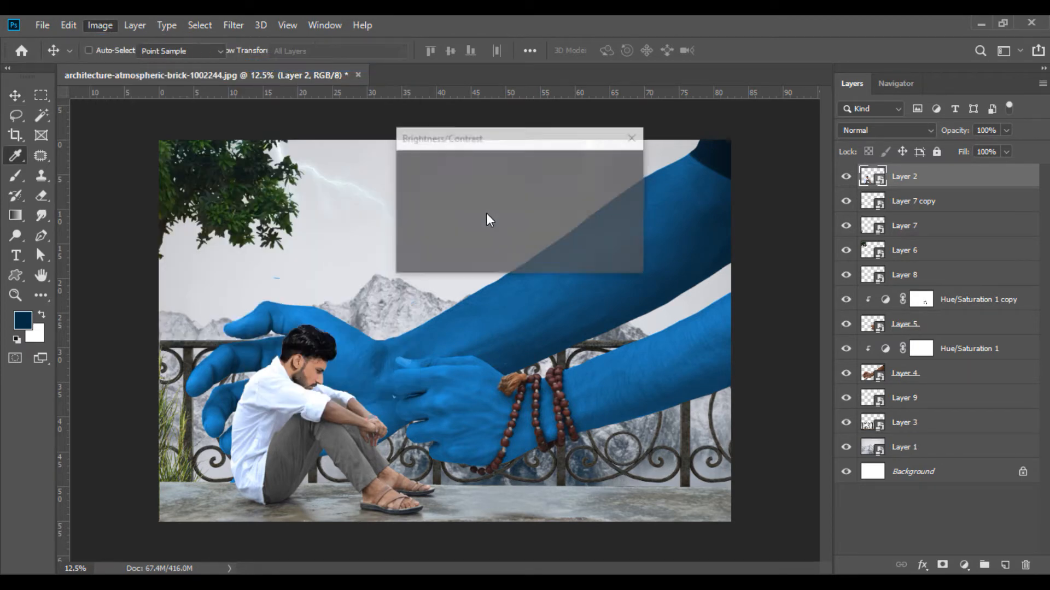
drag(484, 185, 468, 186)
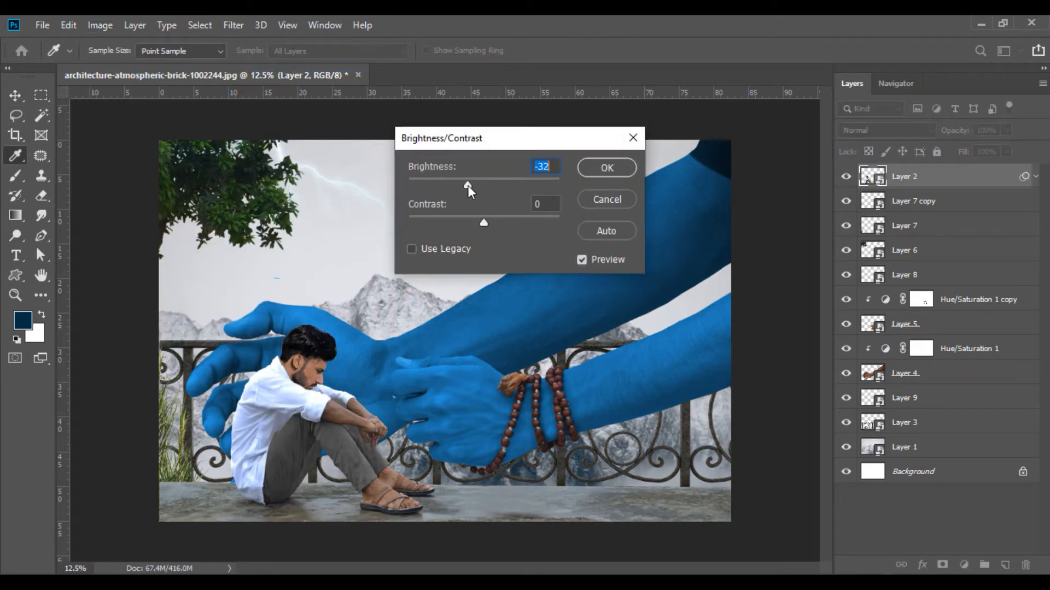
drag(484, 222, 496, 222)
click(596, 171)
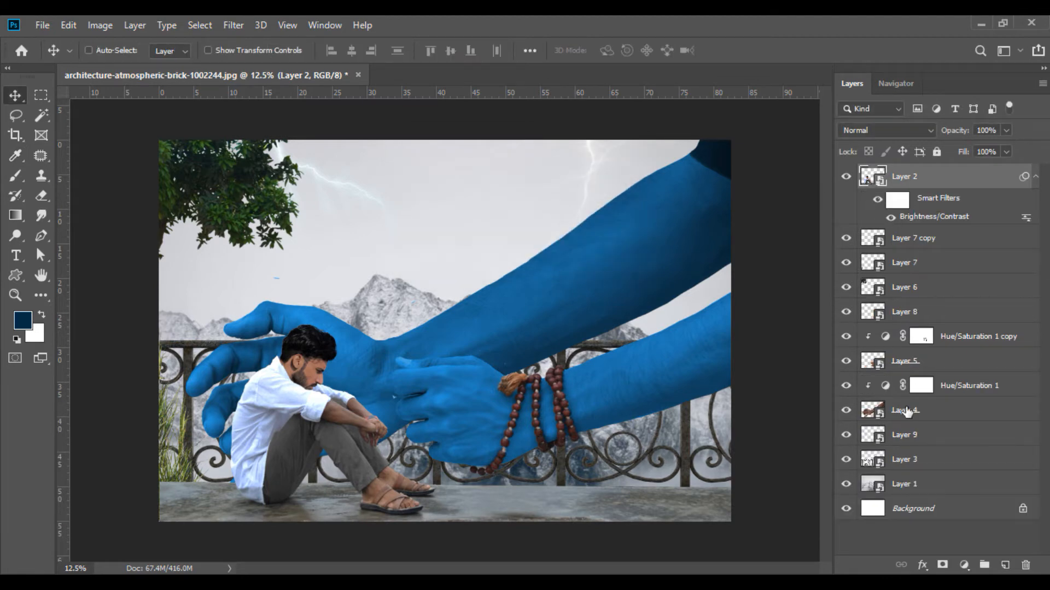
- Apply Brightness/Contrast to the upper arm's Layer 4 with brightness -17 and slightly raised contrast
click(907, 412)
click(98, 26)
mouse_move(129, 65)
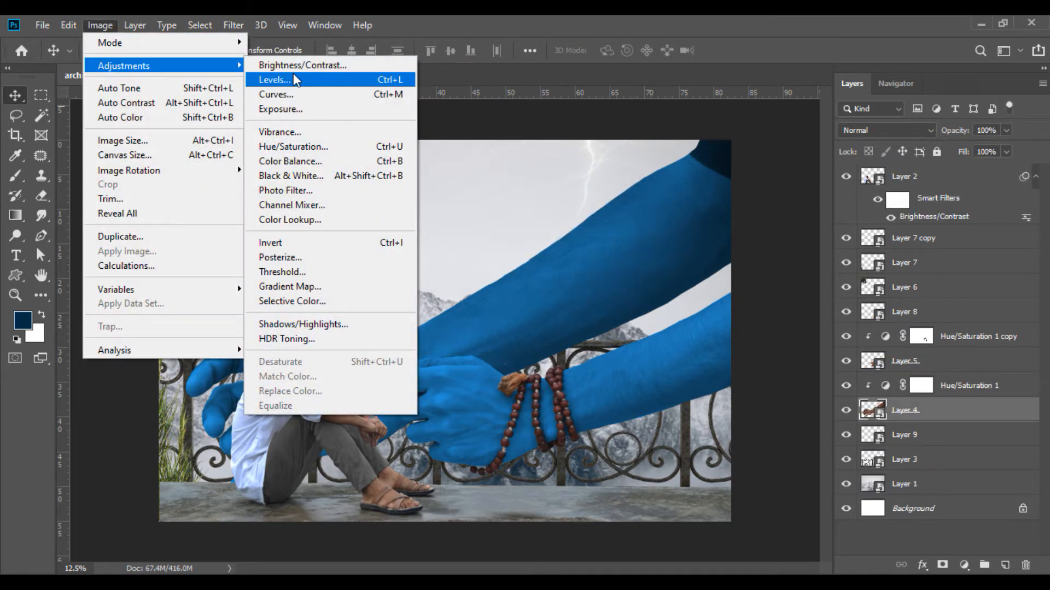
click(290, 64)
drag(483, 185, 475, 182)
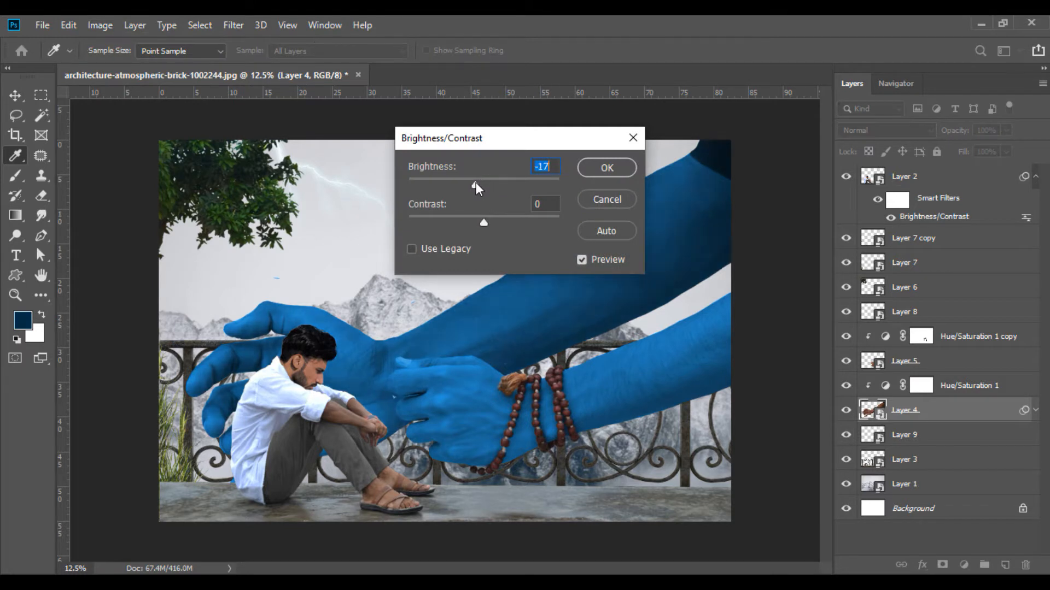
mouse_move(483, 222)
mouse_down()
mouse_move(514, 226)
mouse_move(428, 218)
mouse_move(498, 227)
mouse_move(491, 221)
mouse_up()
click(592, 171)
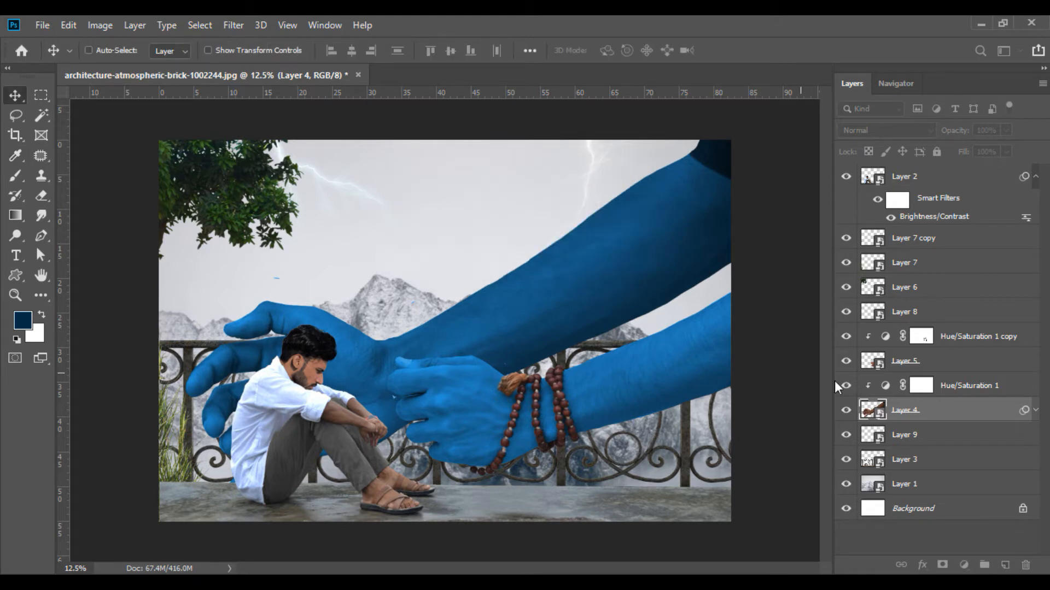
- Apply Brightness/Contrast to the beaded arm's Layer 5 with brightness -37
click(905, 361)
click(101, 26)
mouse_move(143, 66)
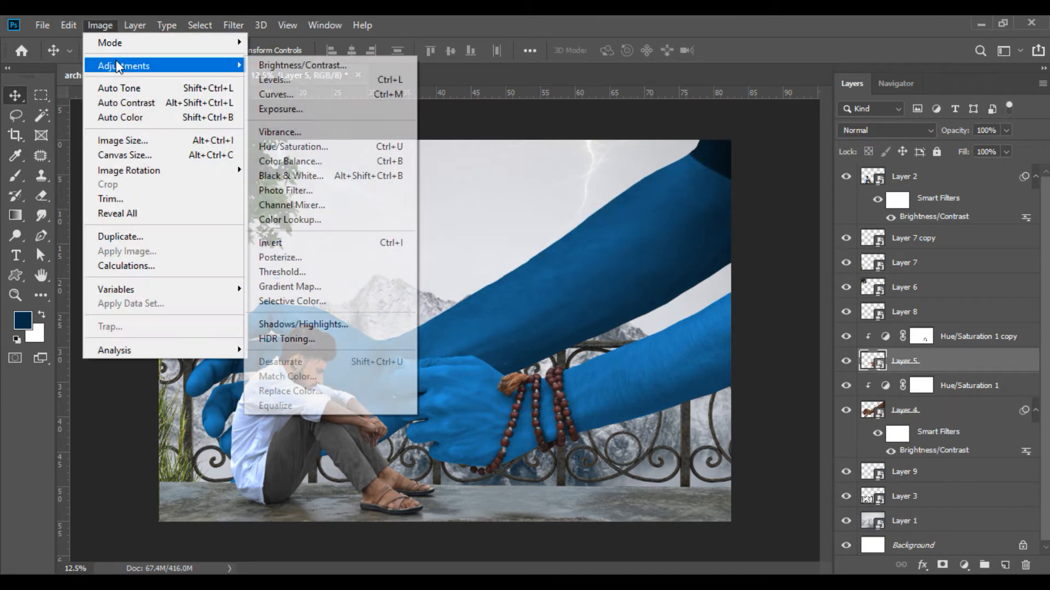
click(307, 65)
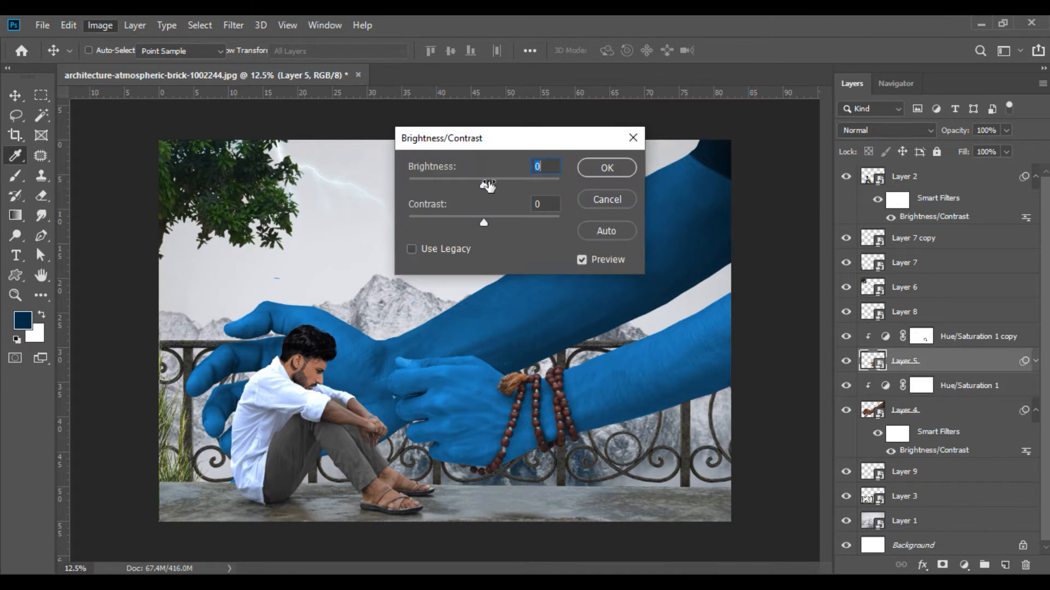
drag(485, 185, 465, 185)
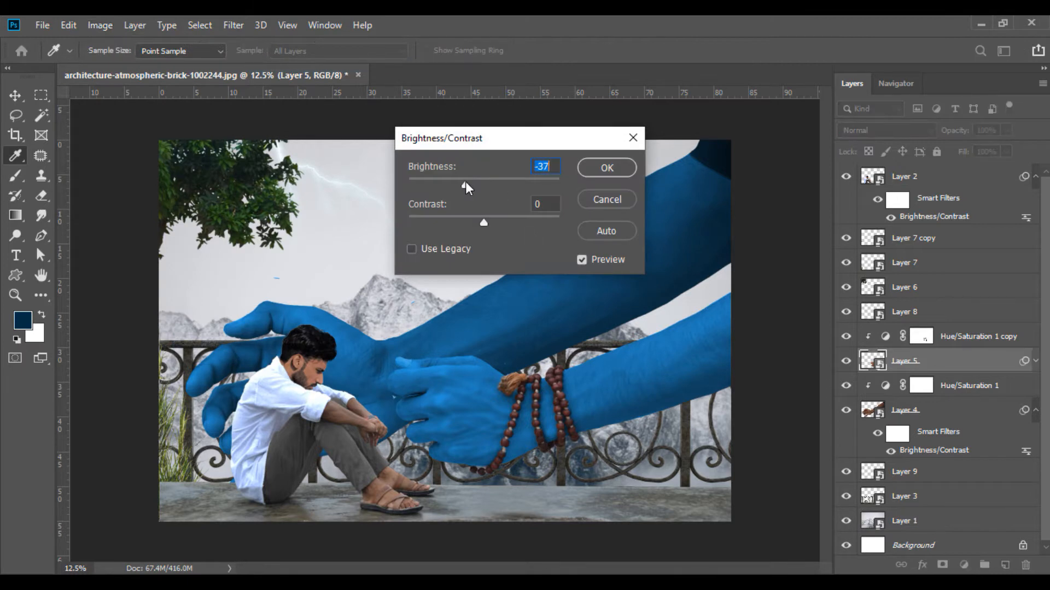
click(595, 172)
- Add the rose image 8ixrExEAT.png to the composite as a smart object near the hands
click(410, 582)
drag(341, 125, 447, 79)
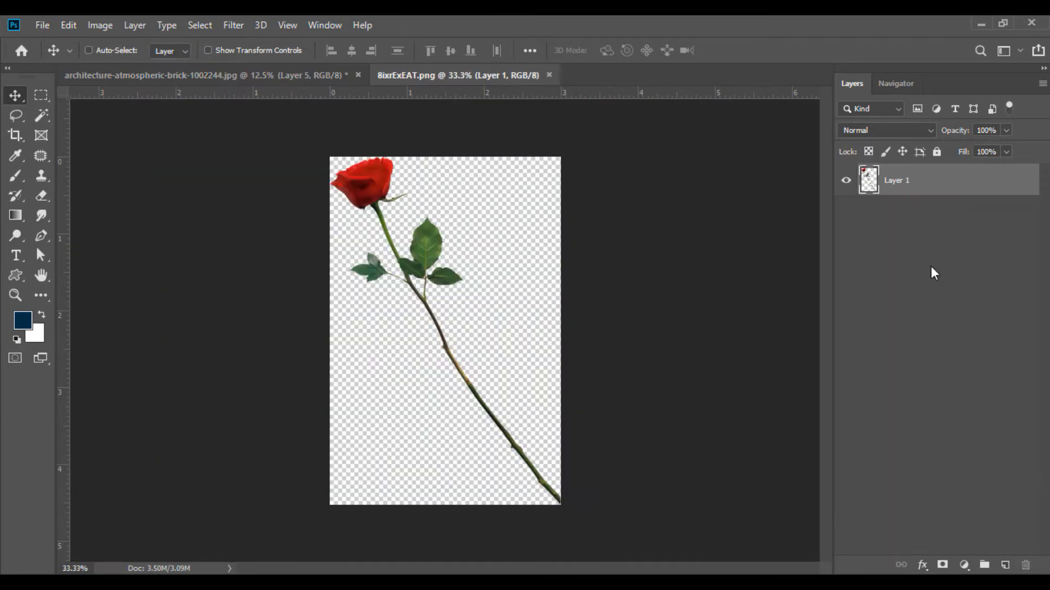
right_click(897, 184)
click(804, 228)
drag(426, 238, 430, 367)
- Move the rose layer directly above Layer 6 and lower the rose over the beaded arm's hand
key(ctrl+plus)
key(ctrl+plus)
key(ctrl+plus)
key(ctrl+plus)
drag(925, 362, 904, 286)
drag(386, 476, 387, 531)
- Scale the rose down and position its stem across the thumb and fingers of the beaded arm's hand
click(69, 25)
click(129, 358)
drag(345, 49, 322, 52)
key(ctrl+minus)
key(Return)
drag(401, 396, 406, 410)
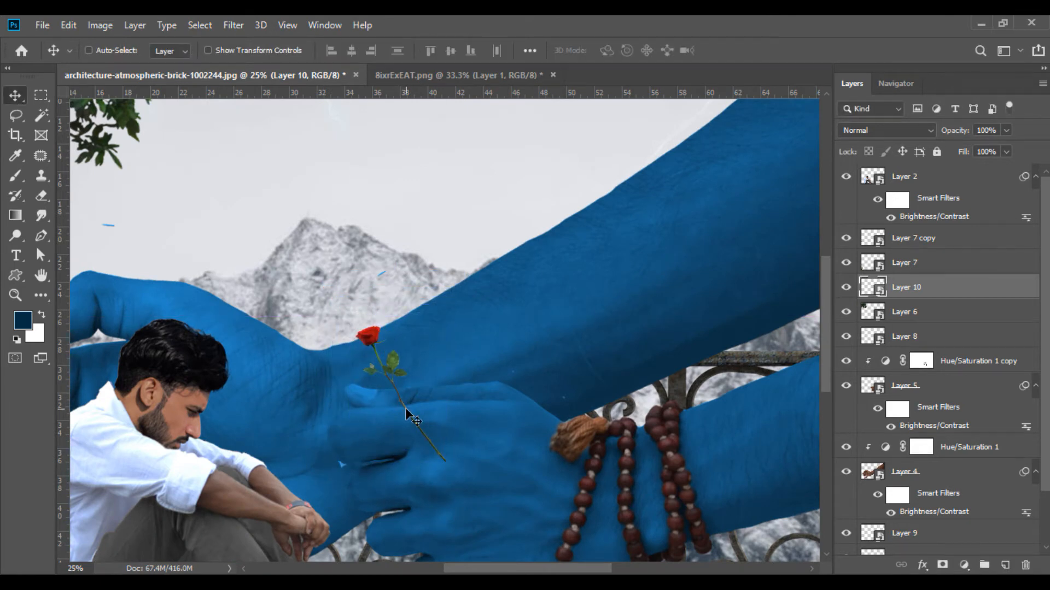
- Add a layer mask to the rose and paint out the lower stem so the hand appears to hold it
click(942, 565)
click(11, 184)
key(ctrl+plus)
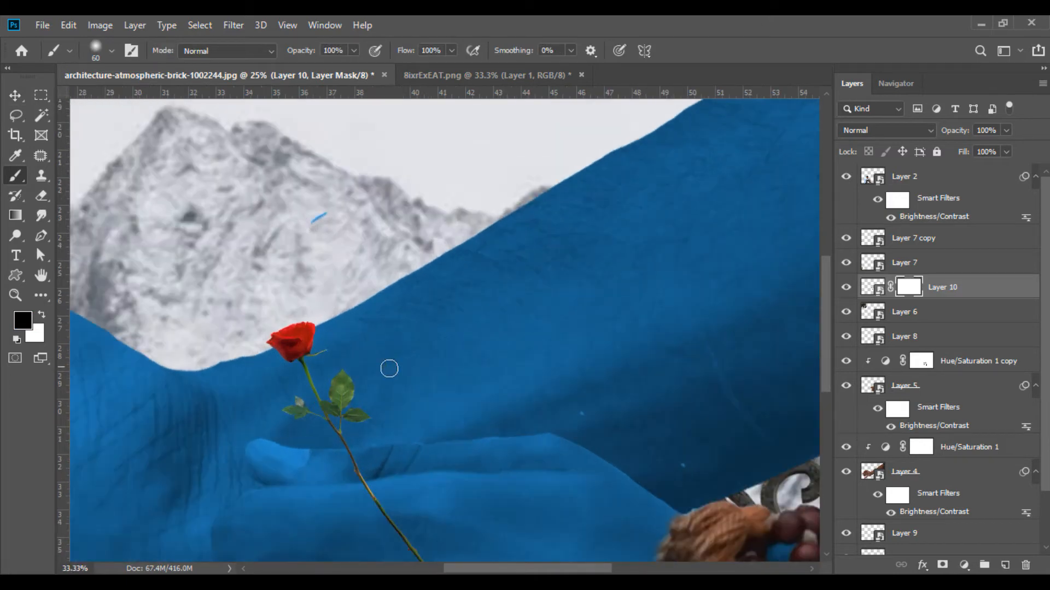
scroll(474, 464, down, 3)
- Close the rose source image without saving its changes
click(15, 95)
key(ctrl+minus)
key(ctrl+minus)
key(ctrl+minus)
key(ctrl+minus)
click(588, 76)
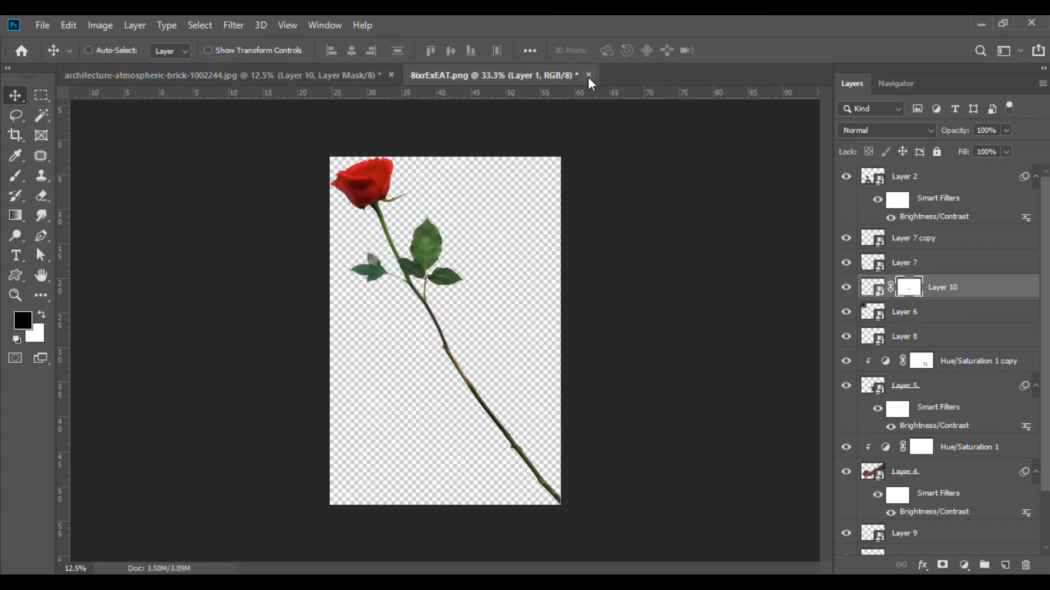
click(522, 239)
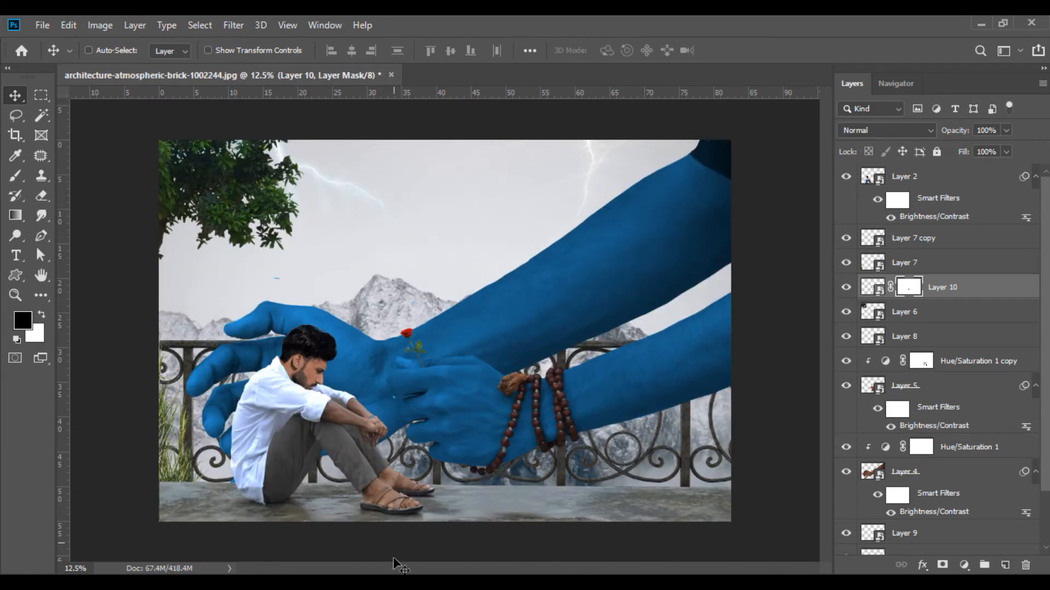
- Add the purple and orange butterfly image to the composite as a smart object above the man's head
click(395, 580)
drag(668, 144, 477, 75)
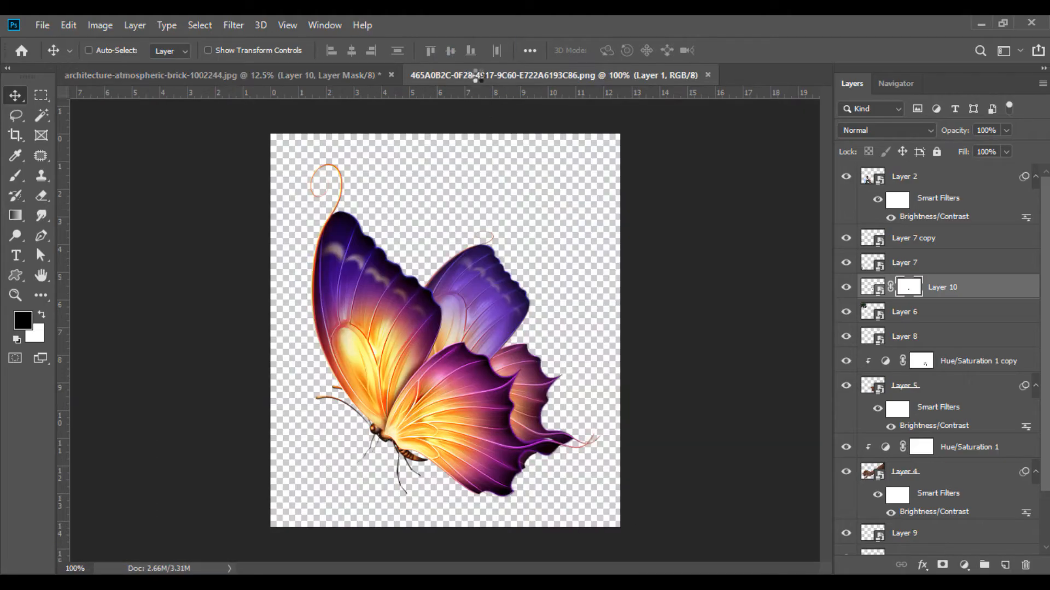
right_click(905, 187)
click(786, 227)
drag(448, 347, 278, 268)
- Scale the butterfly to 40%, flip it horizontally and place it just above the railing beside the upper hand's fingertips
click(68, 25)
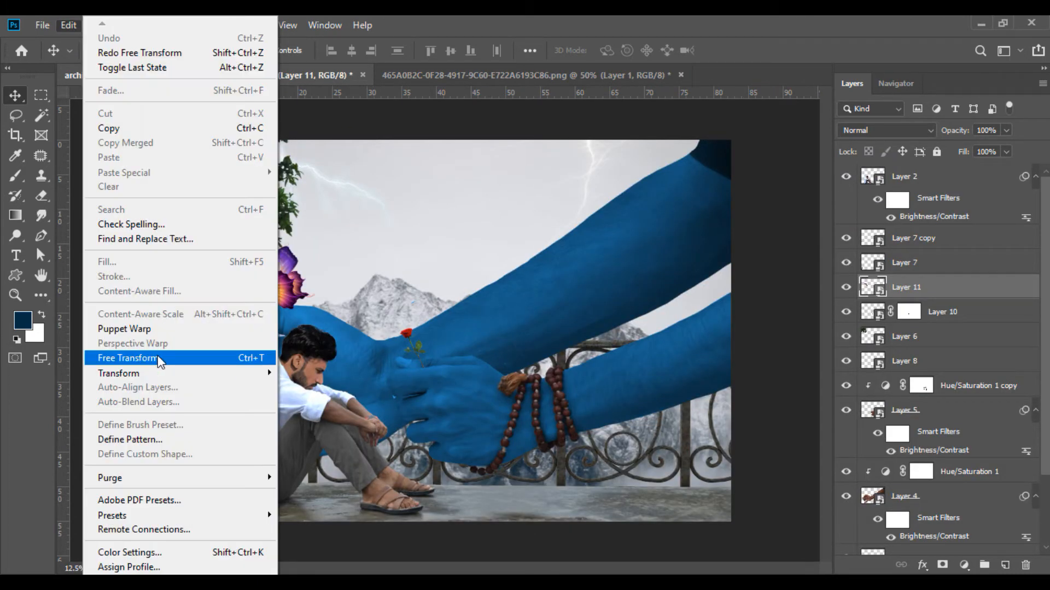
click(159, 358)
drag(345, 51, 300, 57)
right_click(282, 270)
click(327, 448)
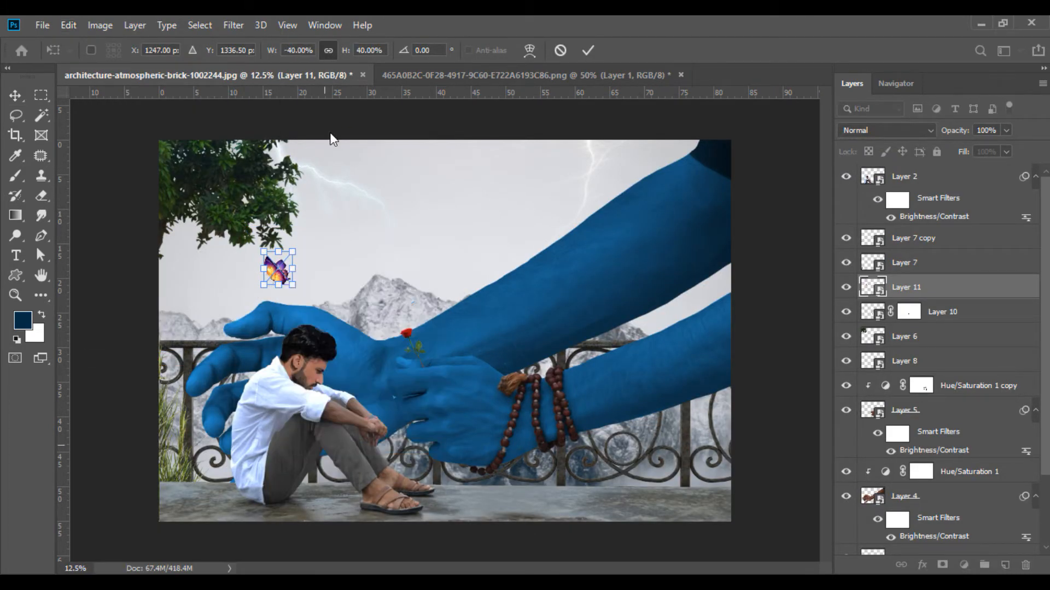
key(Return)
drag(280, 270, 208, 328)
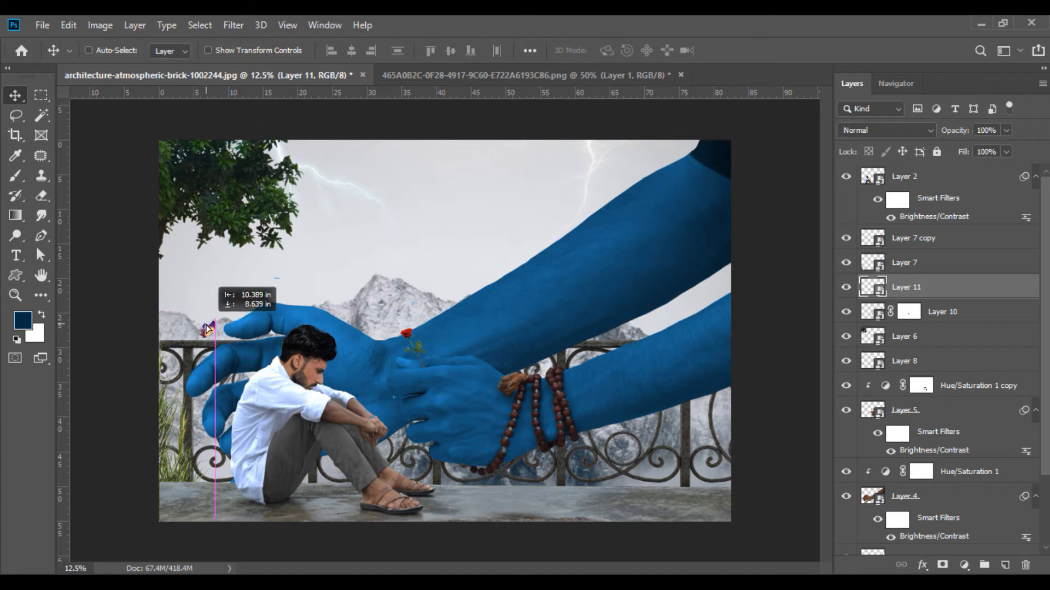
- Duplicate the purple butterfly, place the copy beneath the lightning above the upper arm, scale it to 24% and rotate it -30.7 degrees
drag(905, 287, 1005, 565)
drag(216, 340, 579, 206)
click(68, 25)
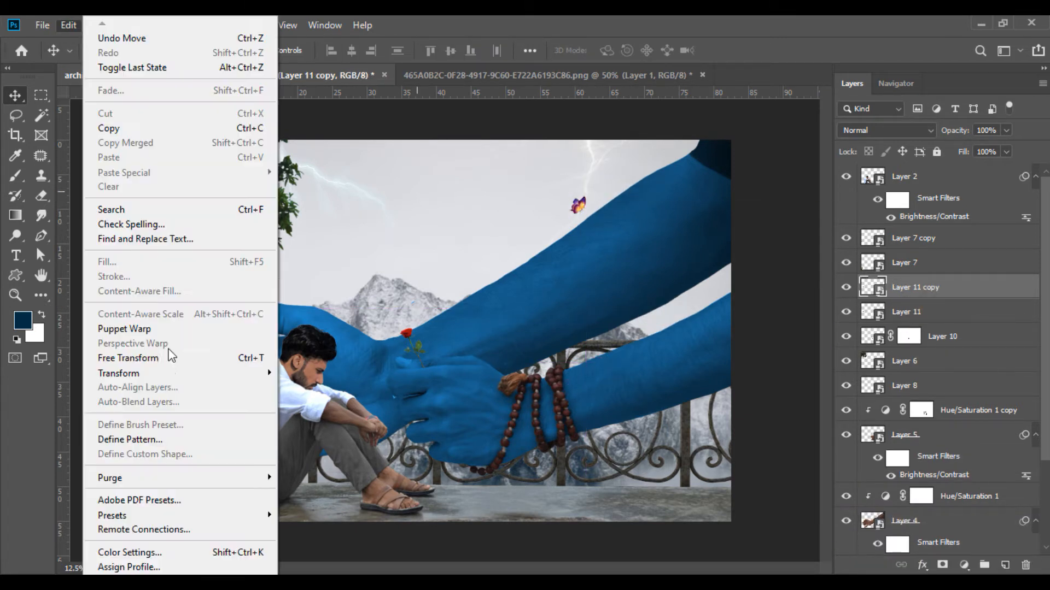
click(179, 358)
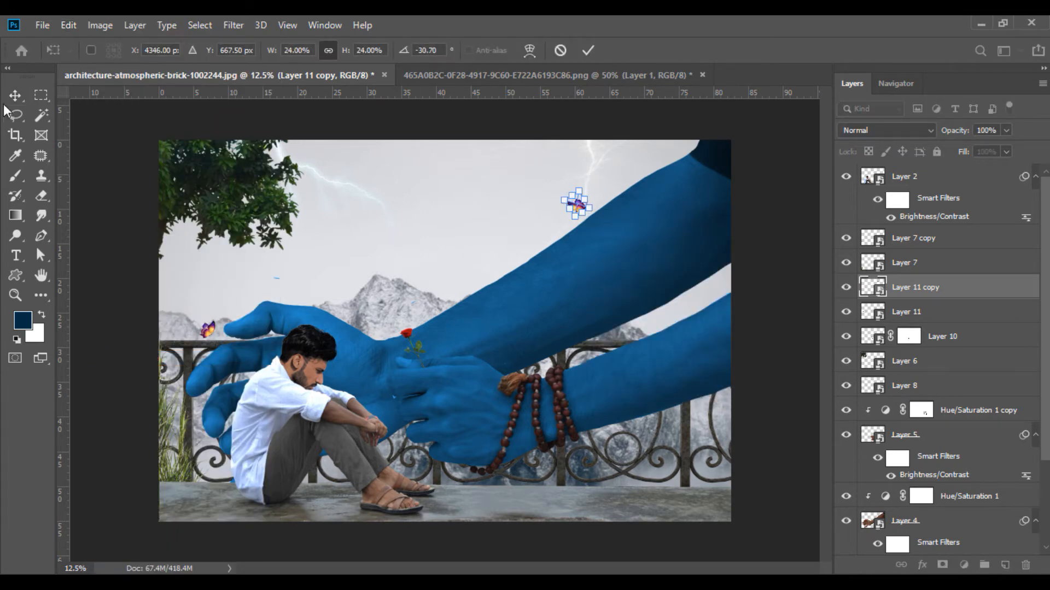
key(Return)
- Close the butterfly source image without saving its changes and set the butterfly copy's fill to 70%
click(702, 75)
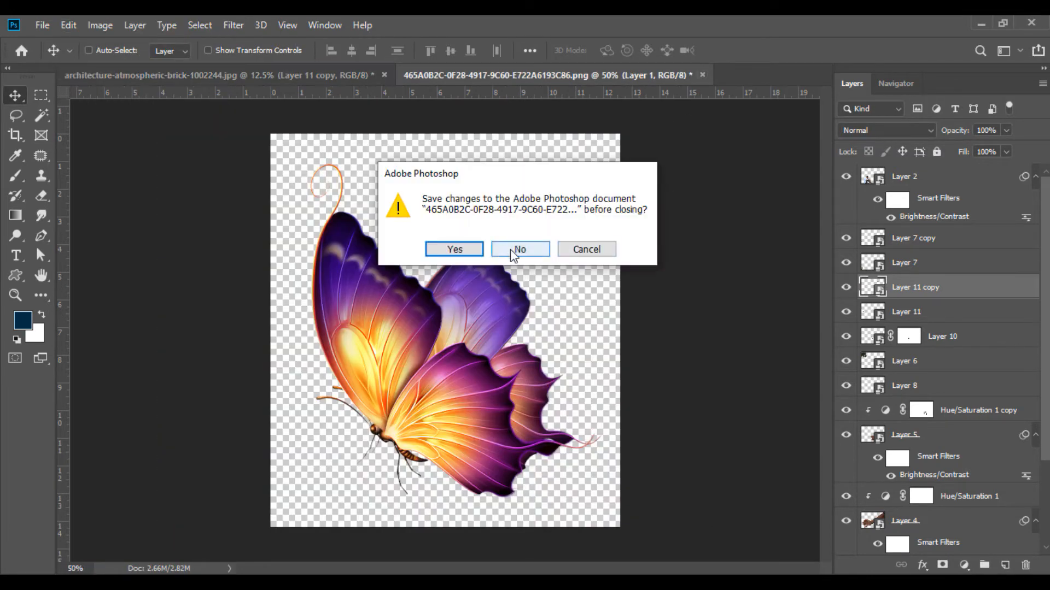
click(512, 249)
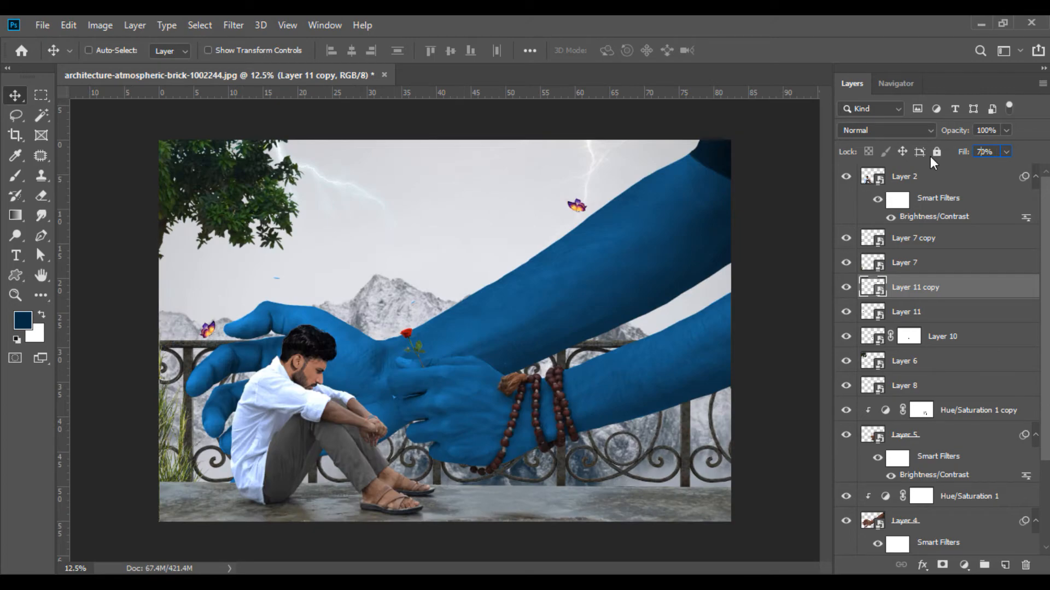
- Add the kingfisher image to the composite as a smart object in the sky above the mountain peak
key(alt+Tab)
drag(760, 176, 448, 71)
right_click(895, 175)
click(727, 228)
drag(435, 271, 387, 280)
- Shrink the kingfisher and place it in front of the mountain peak above the rose, and close its source image without saving
click(70, 26)
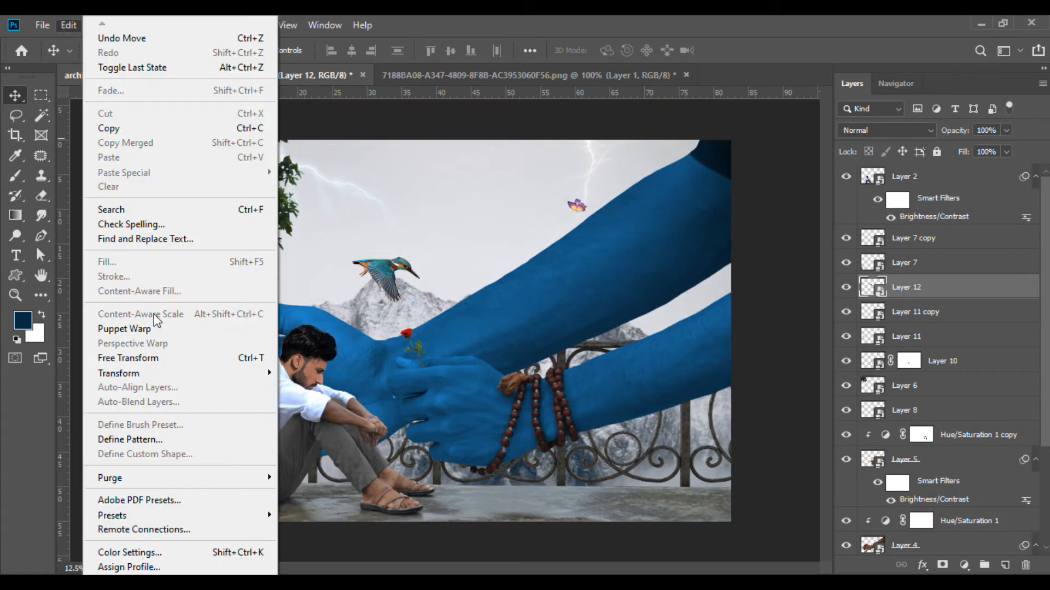
click(159, 362)
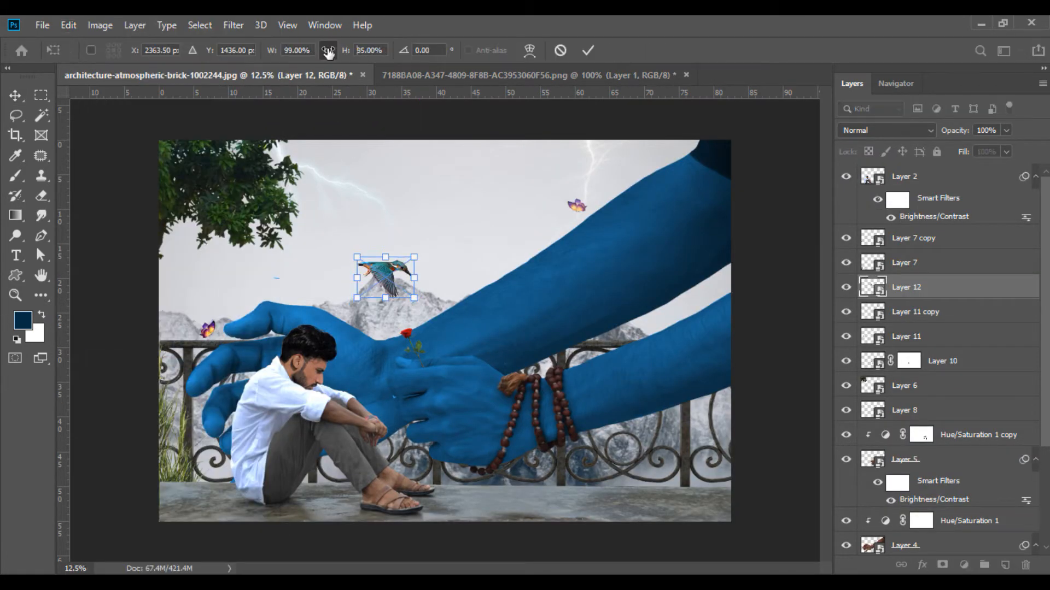
key(Return)
drag(385, 276, 384, 298)
click(688, 74)
click(519, 248)
- Add the orange-headed bird image to the composite as a smart object over the beaded wrist
key(alt+Tab)
drag(256, 143, 465, 73)
right_click(881, 191)
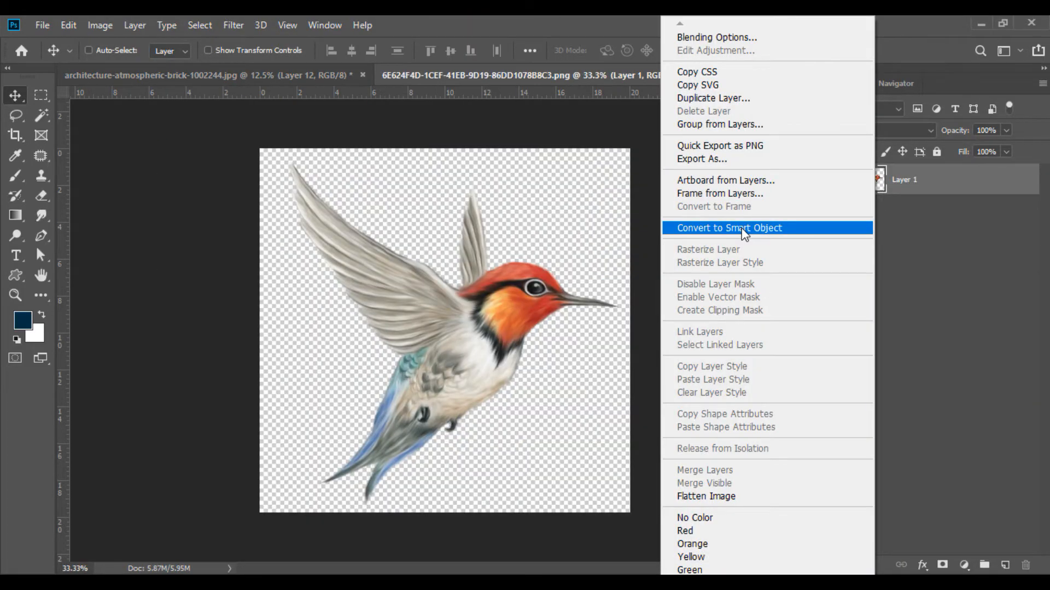
click(759, 228)
drag(432, 336, 574, 432)
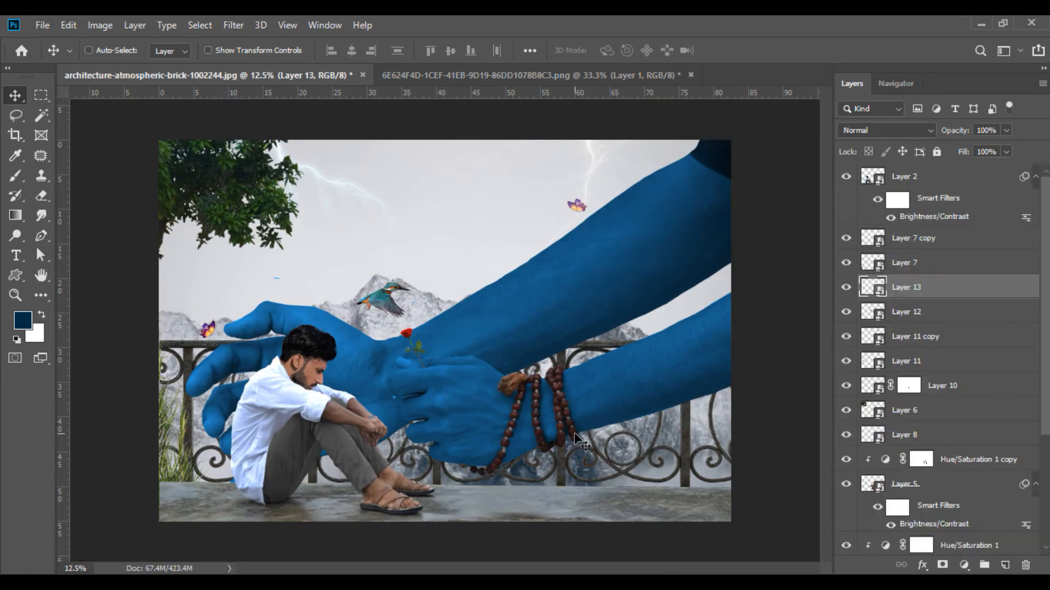
- Scale the orange-headed bird down, flip it horizontally and place it high in the sky between the two lightning bolts
click(68, 25)
click(164, 356)
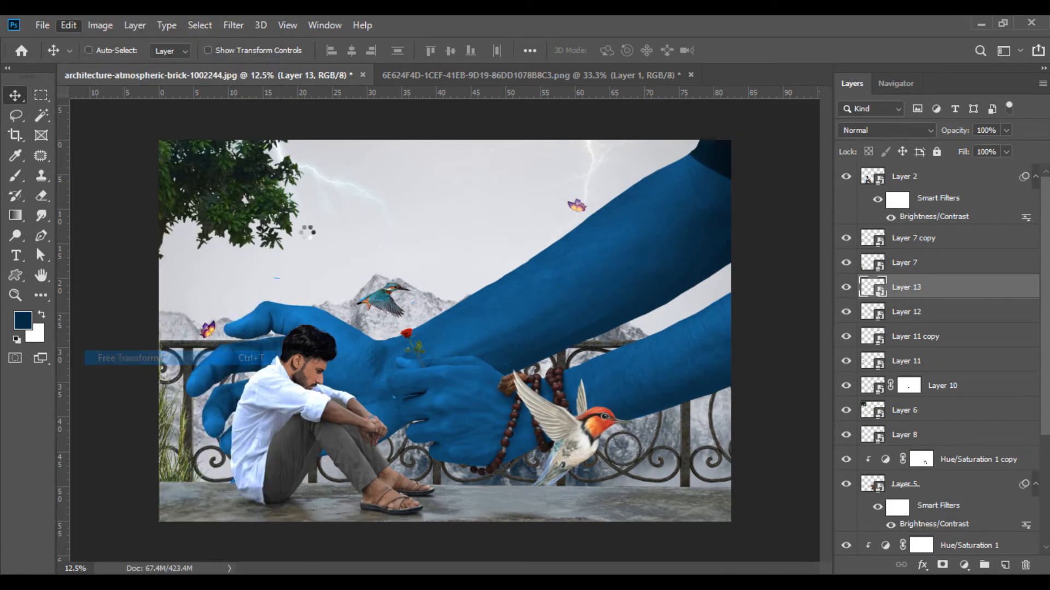
drag(617, 400, 658, 431)
drag(346, 50, 290, 49)
key(Return)
drag(618, 465, 430, 176)
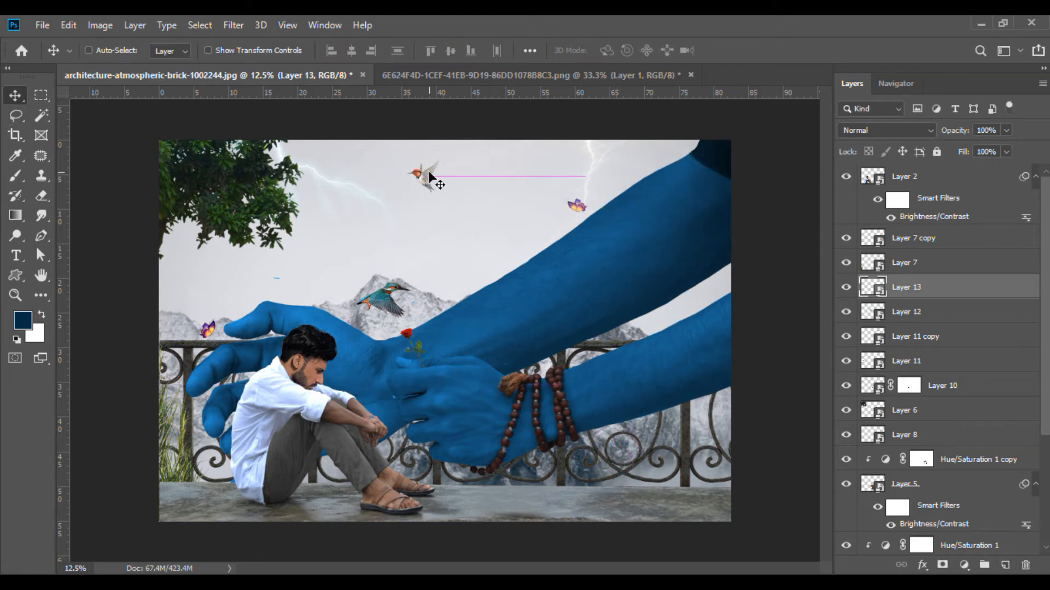
- Set the orange-headed bird's fill to 80% and close its source image without saving
click(984, 152)
text(50)
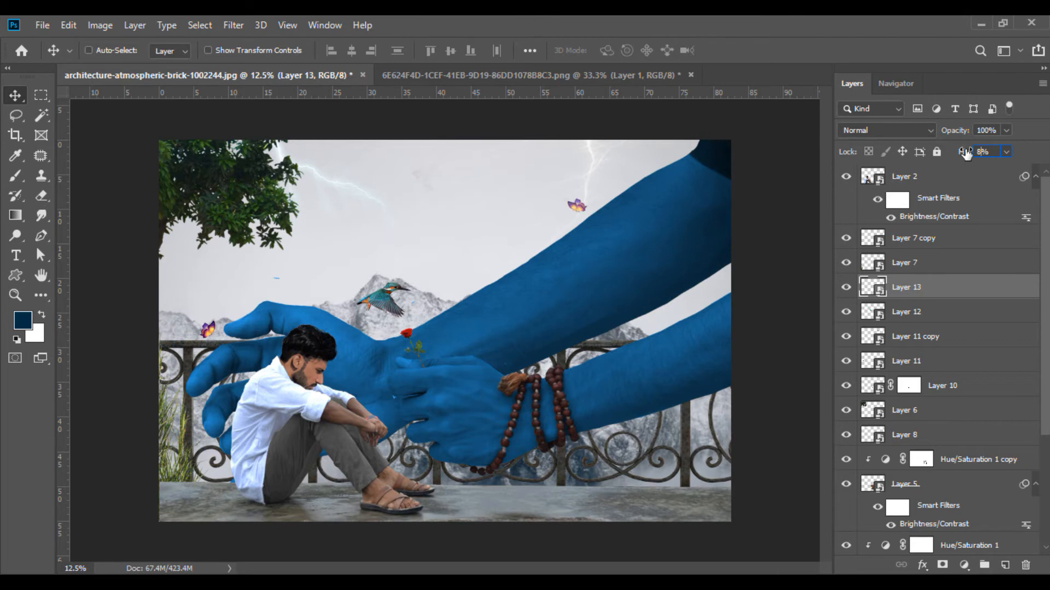
click(690, 75)
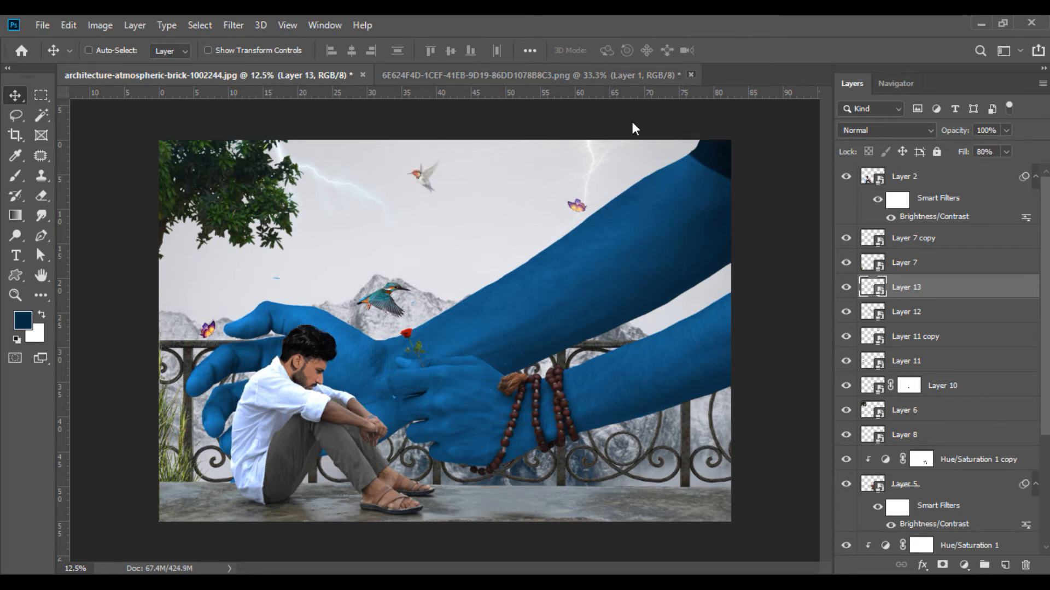
click(519, 242)
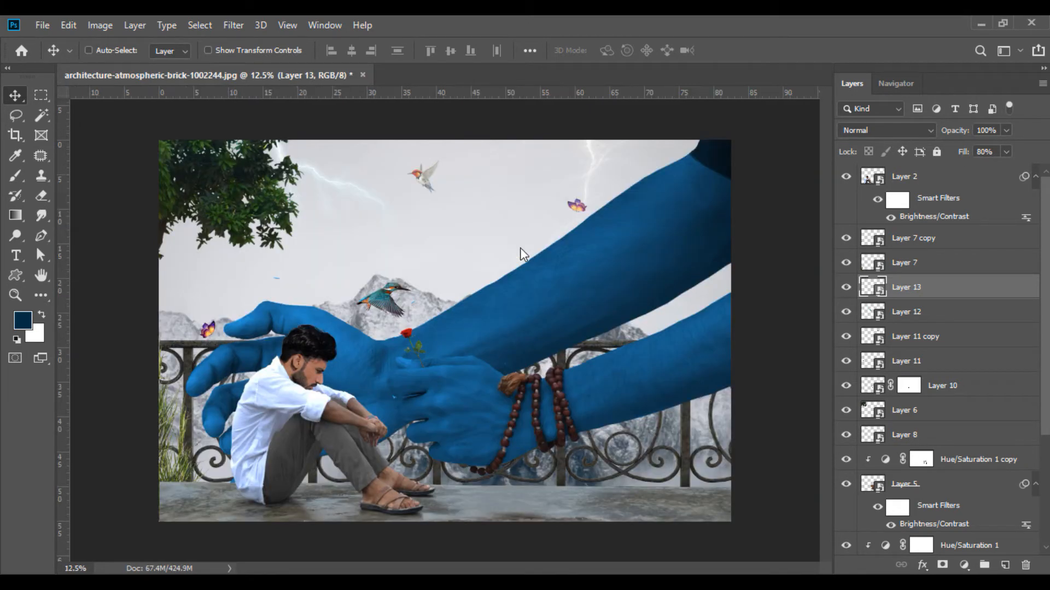
- Add the orange monarch butterfly image to the composite as a smart object below the beaded hand
key(alt+Tab)
drag(174, 254, 445, 79)
right_click(899, 173)
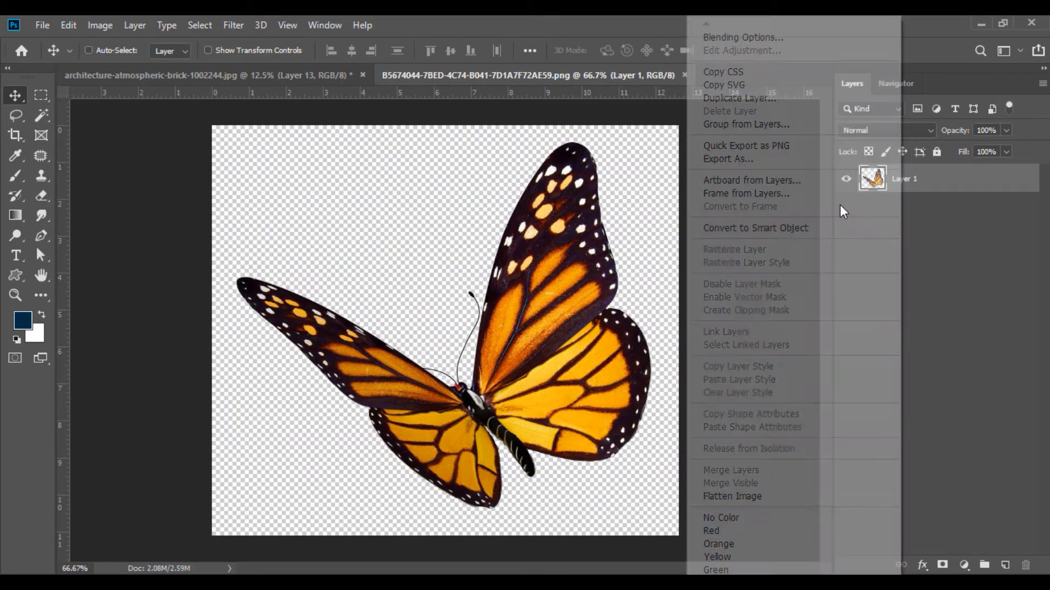
click(773, 228)
drag(398, 252, 498, 461)
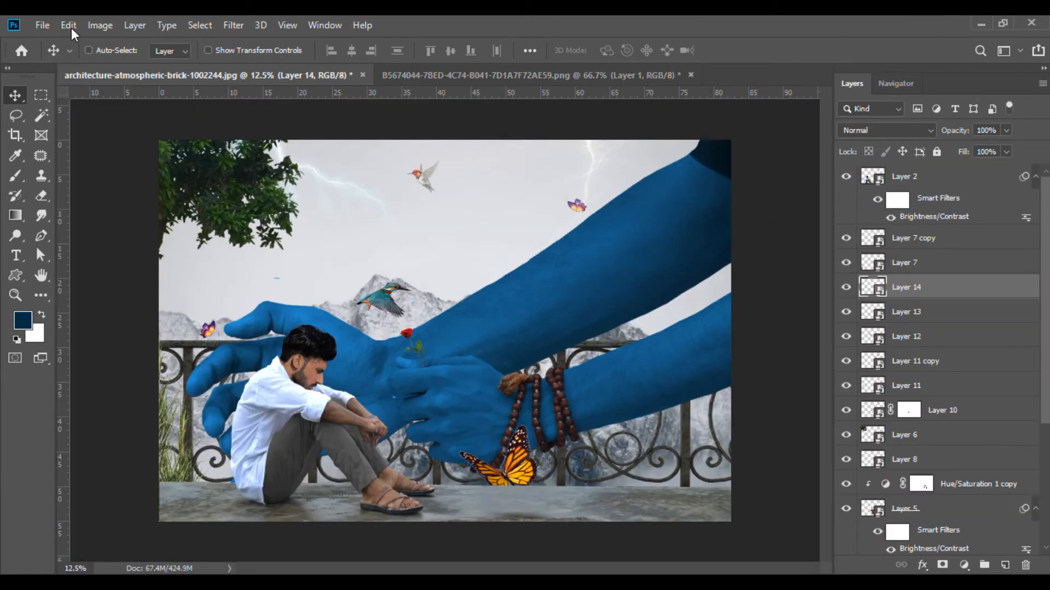
- Shrink the monarch butterfly and place it right beside the held rose, and close its source image without saving
click(68, 25)
click(167, 359)
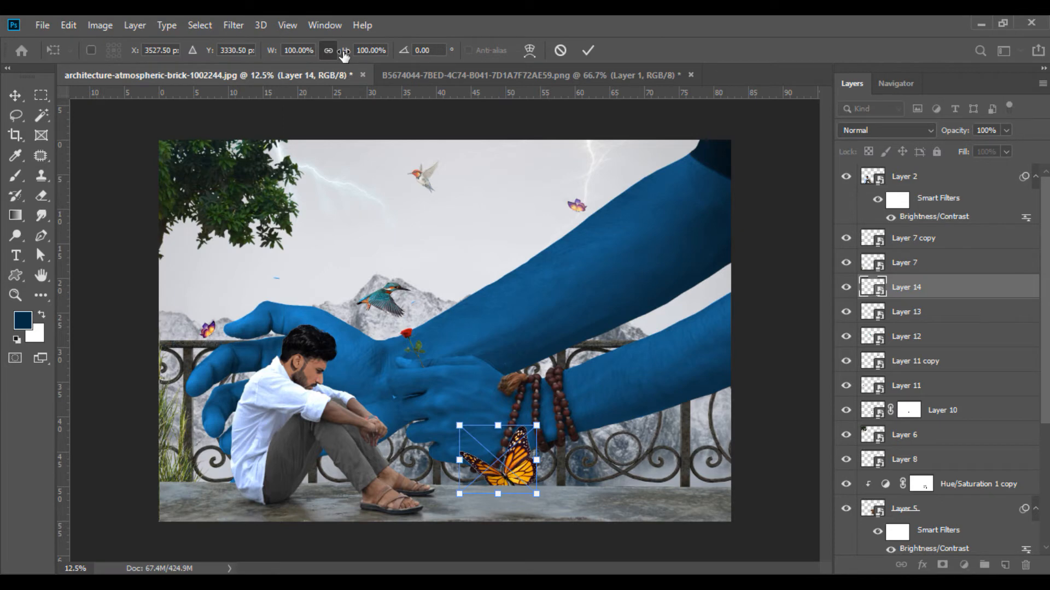
drag(343, 55, 288, 55)
click(15, 98)
drag(498, 460, 423, 332)
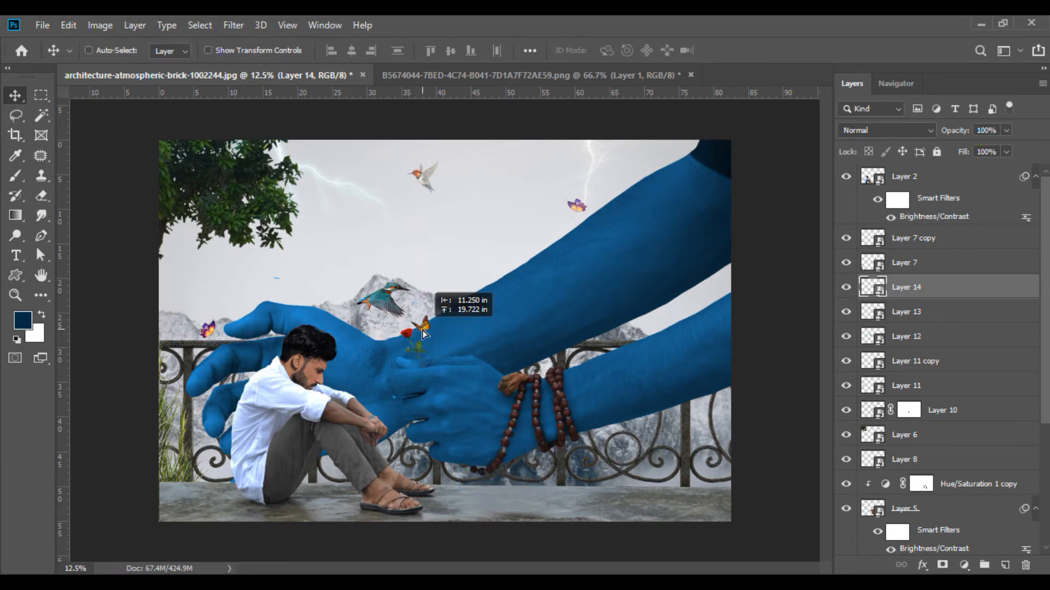
click(691, 76)
click(538, 249)
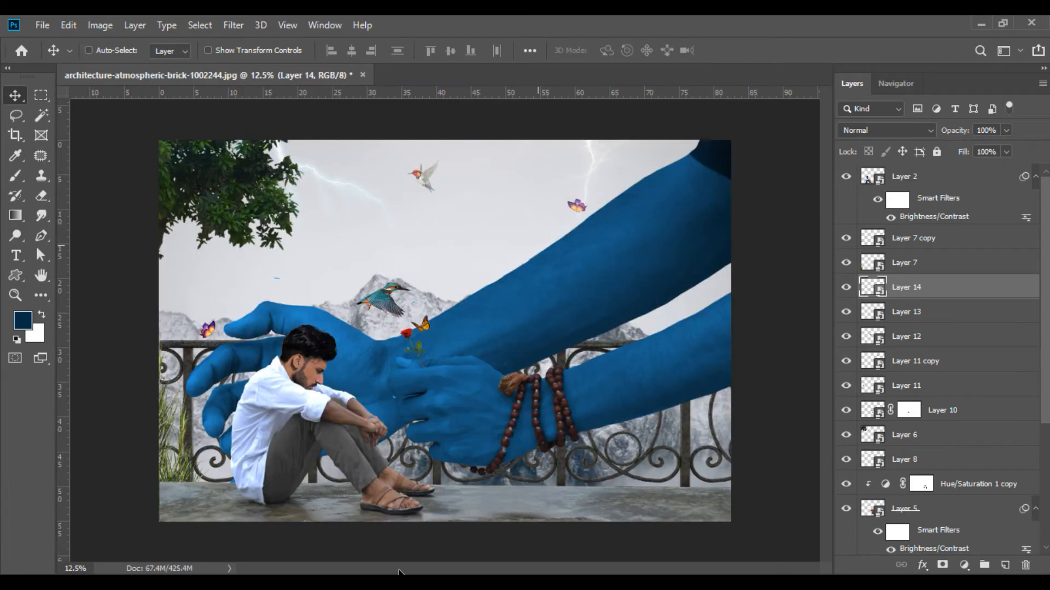
- Add the black and white smoke image to the composite as a smart object over the blue hands
click(399, 572)
drag(175, 161, 456, 74)
right_click(904, 181)
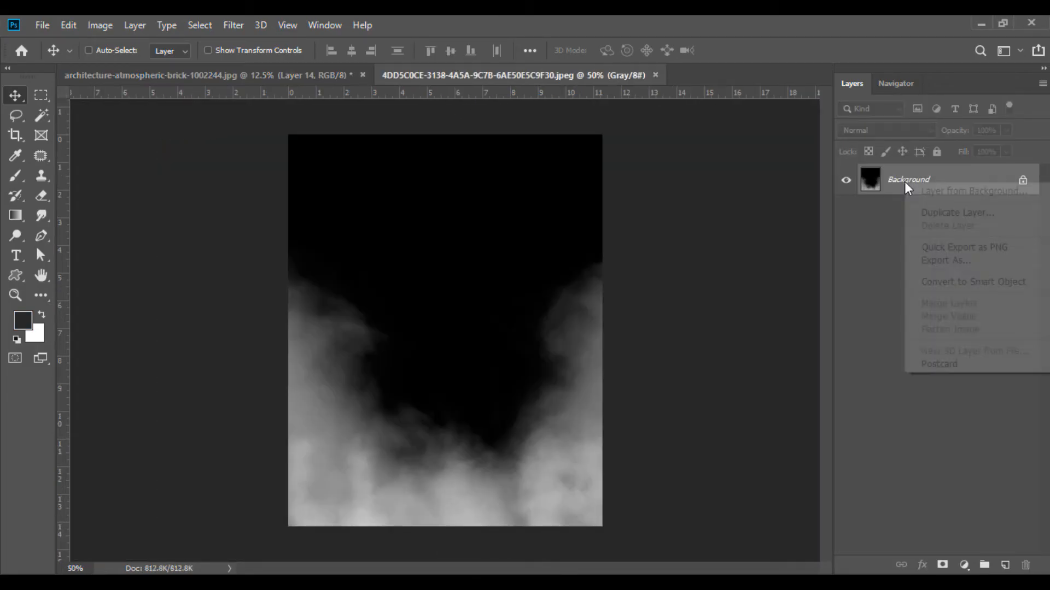
click(965, 282)
drag(471, 295, 436, 403)
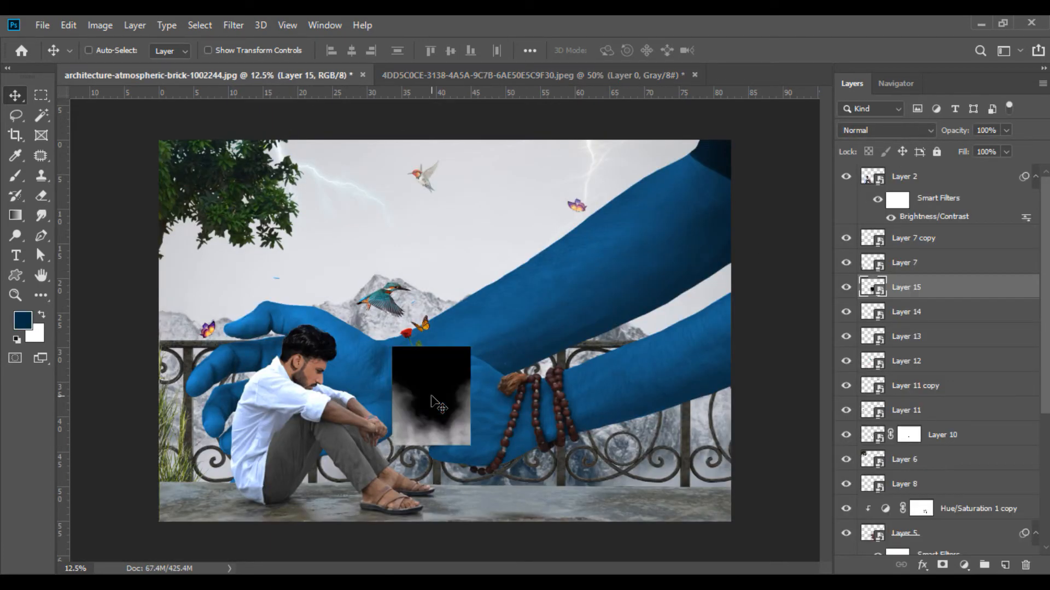
- Enlarge and stretch the smoke image until it covers the whole scene
click(75, 25)
click(164, 358)
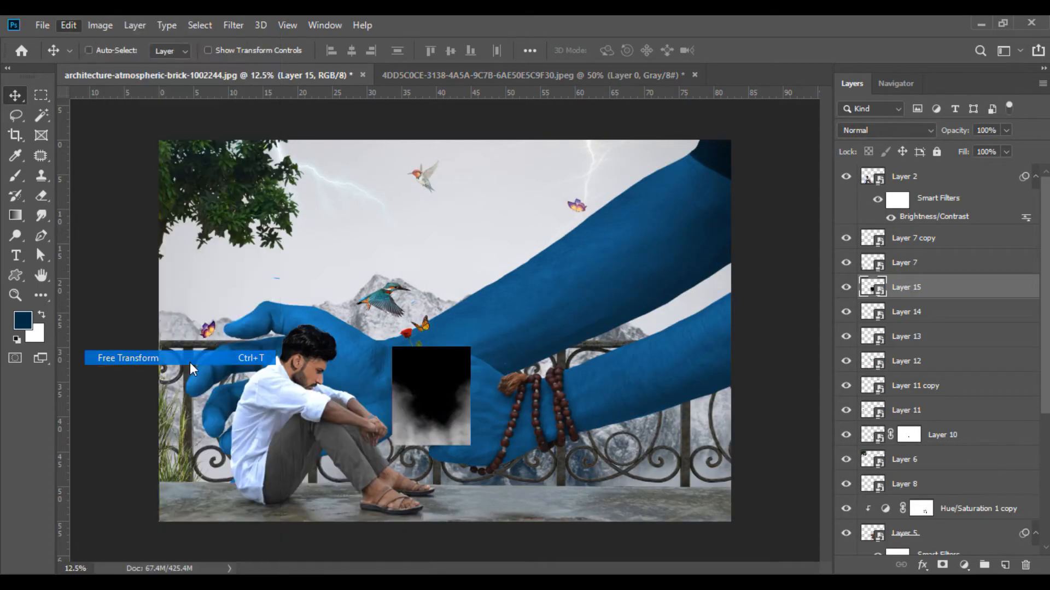
drag(346, 51, 779, 158)
drag(465, 246, 489, 247)
drag(349, 51, 404, 70)
drag(345, 223, 333, 222)
drag(354, 352, 354, 184)
drag(403, 389, 403, 324)
key(Return)
- Set the smoke's blend mode to Screen and move its layer directly above Layer 1, behind the railing
click(907, 130)
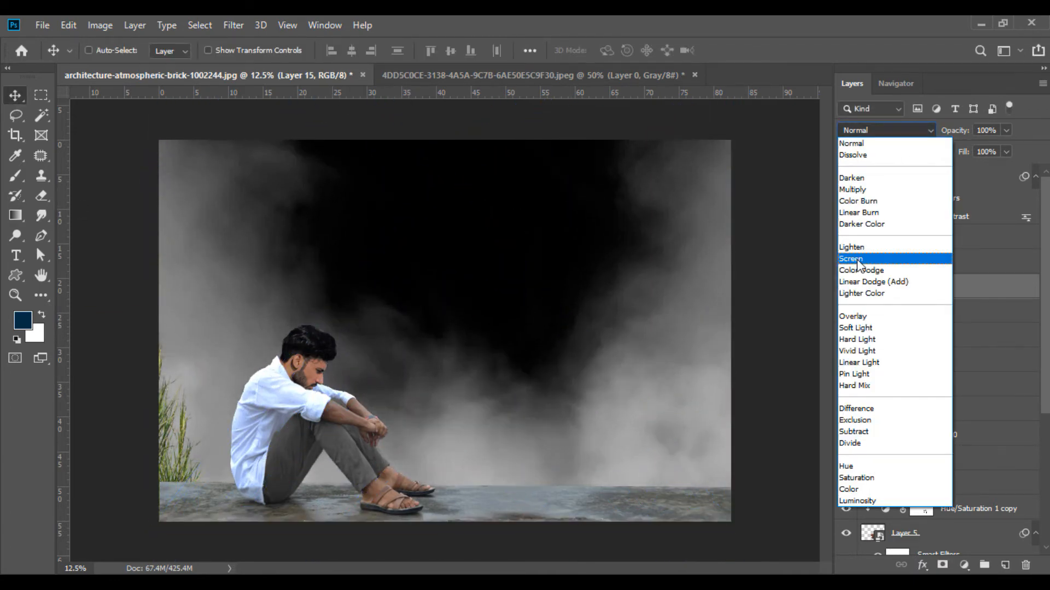
click(858, 260)
drag(916, 290, 935, 420)
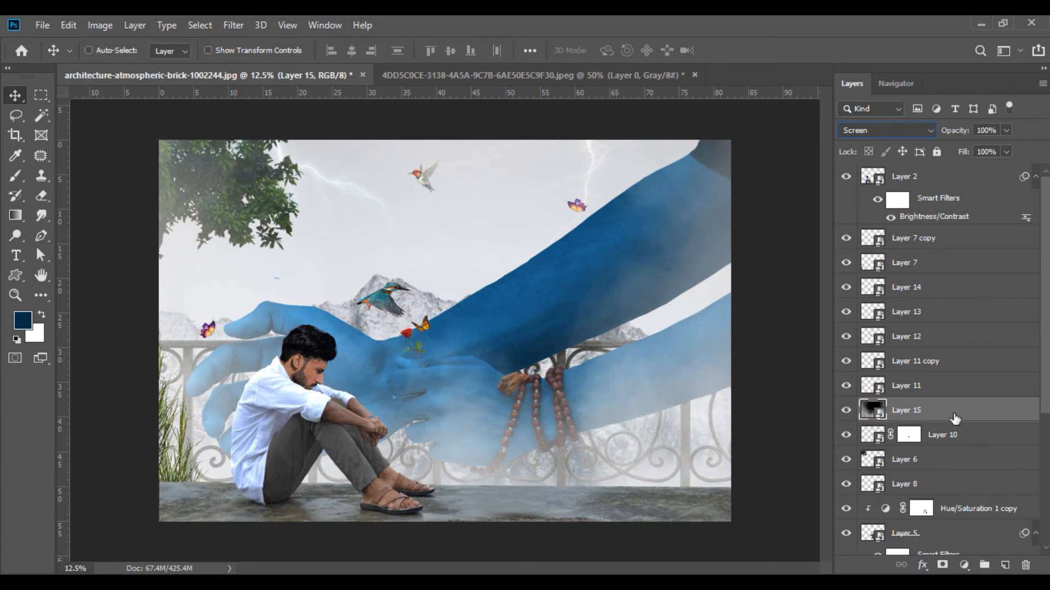
scroll(935, 421, down, 2)
drag(907, 315, 907, 507)
scroll(907, 468, down, 1)
drag(183, 405, 183, 437)
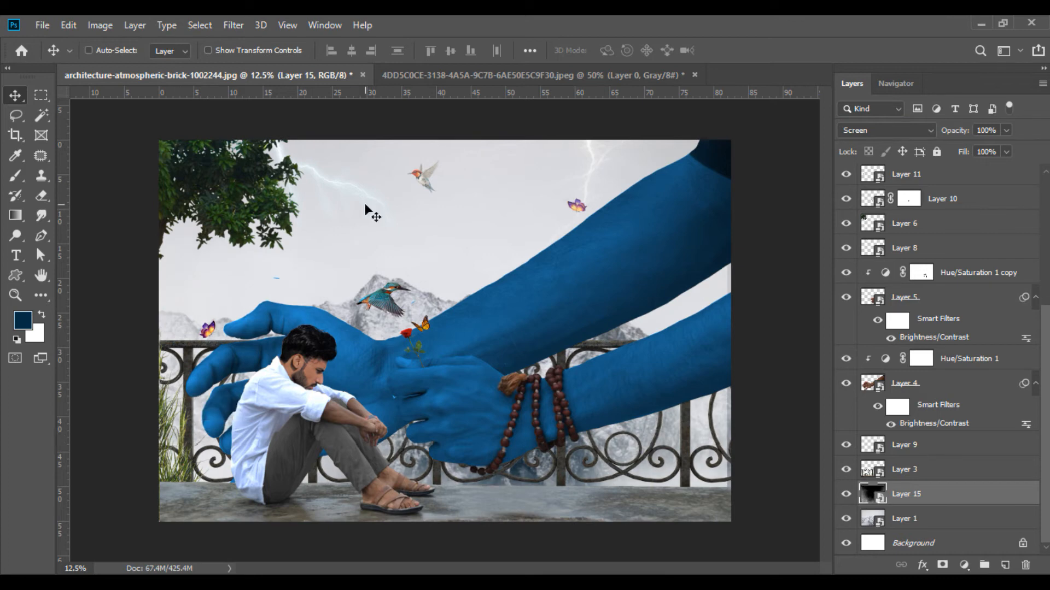
- Close the smoke source image without saving its changes
click(694, 75)
click(528, 250)
- Add the red rose image as a smart object below the man's knees and bring its layer to the top of the stack
key(alt+Tab)
drag(335, 120, 456, 79)
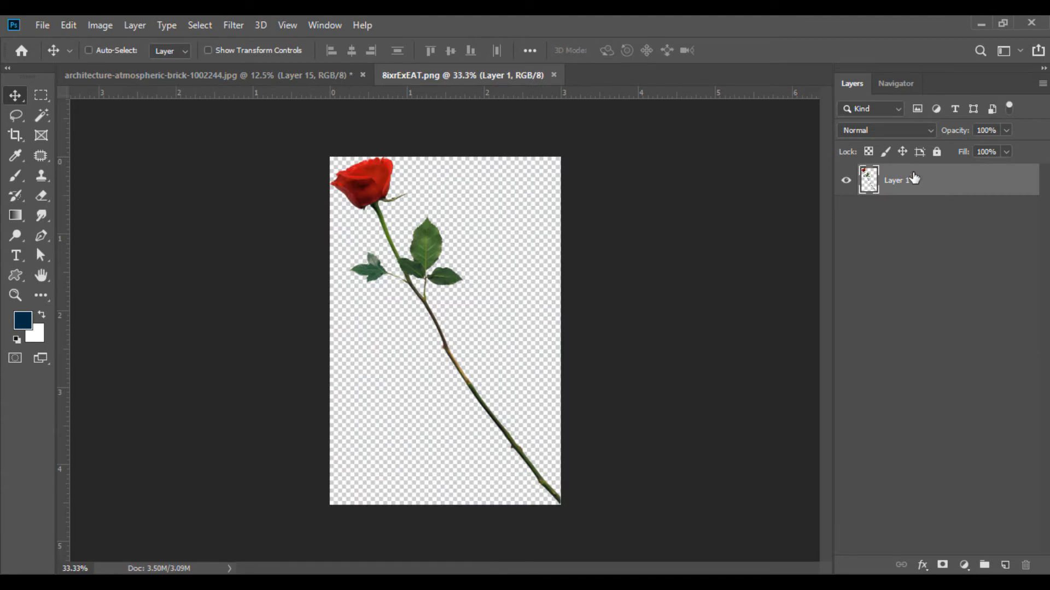
right_click(912, 180)
click(800, 231)
drag(432, 269, 313, 505)
drag(936, 542, 941, 232)
drag(915, 176, 914, 173)
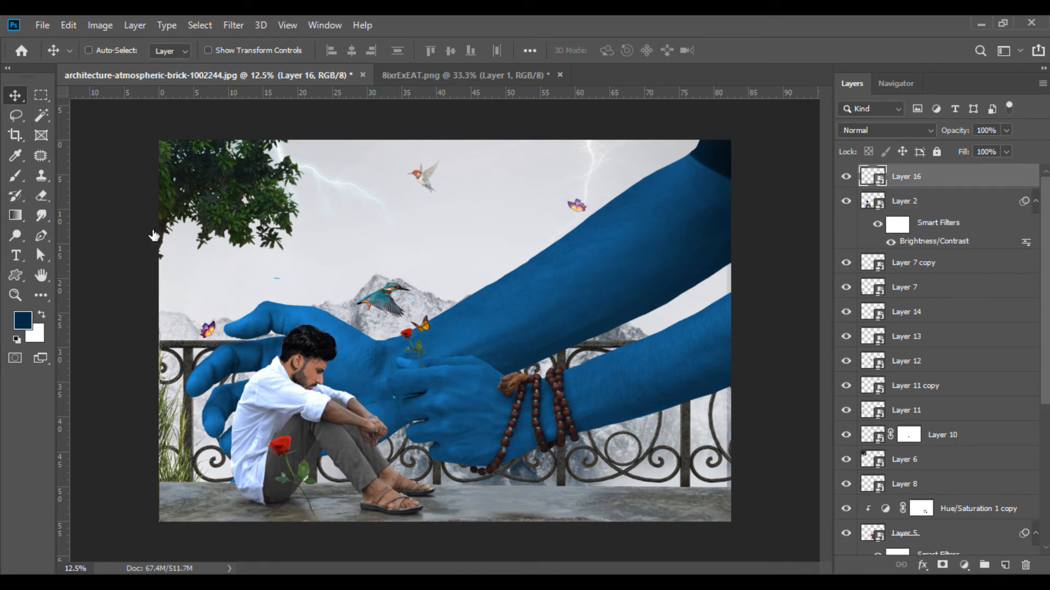
- Scale the new rose on the floor to 201.67%, keeping its proportions
click(73, 25)
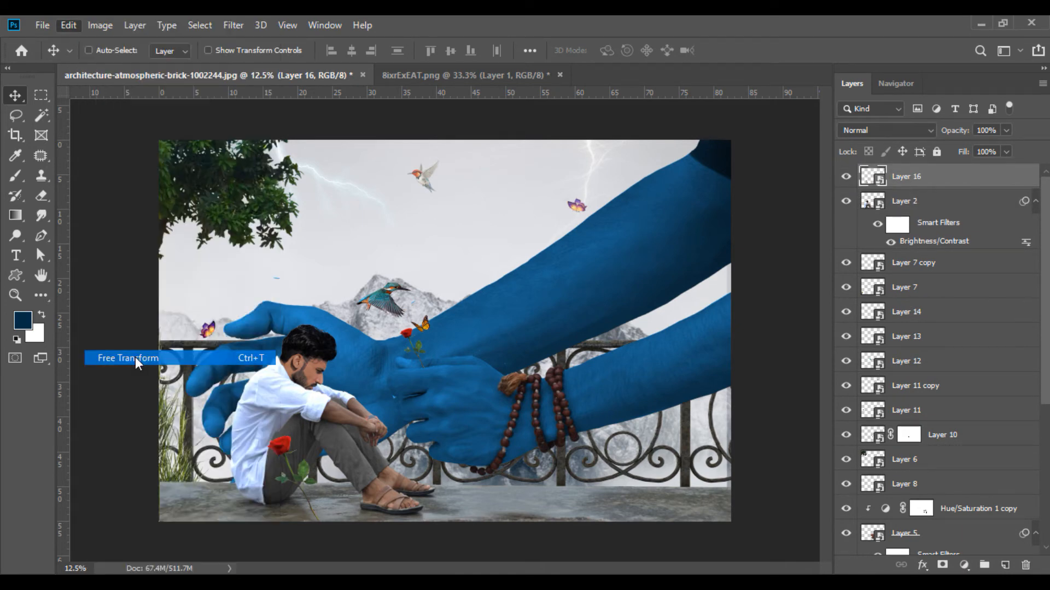
click(136, 356)
click(328, 50)
drag(345, 51, 197, 62)
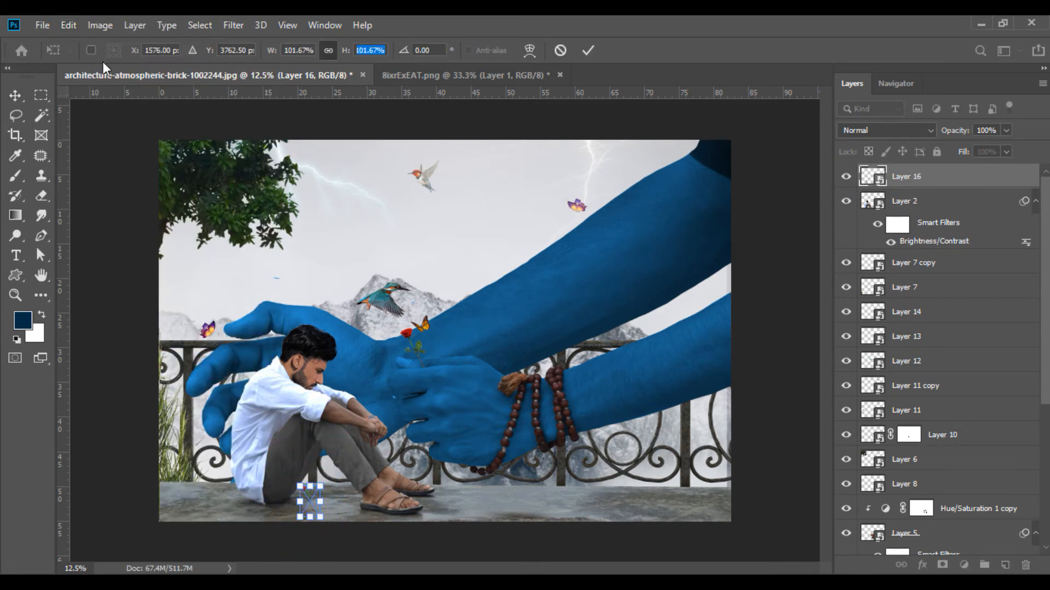
key(ctrl+plus)
key(ctrl+plus)
key(ctrl+plus)
drag(826, 306, 826, 372)
drag(519, 569, 427, 568)
scroll(727, 393, down, 3)
- Rotate the rose -55.8 degrees and lay it on the floor in front of the man, its stem toward his sandals
drag(600, 372, 551, 375)
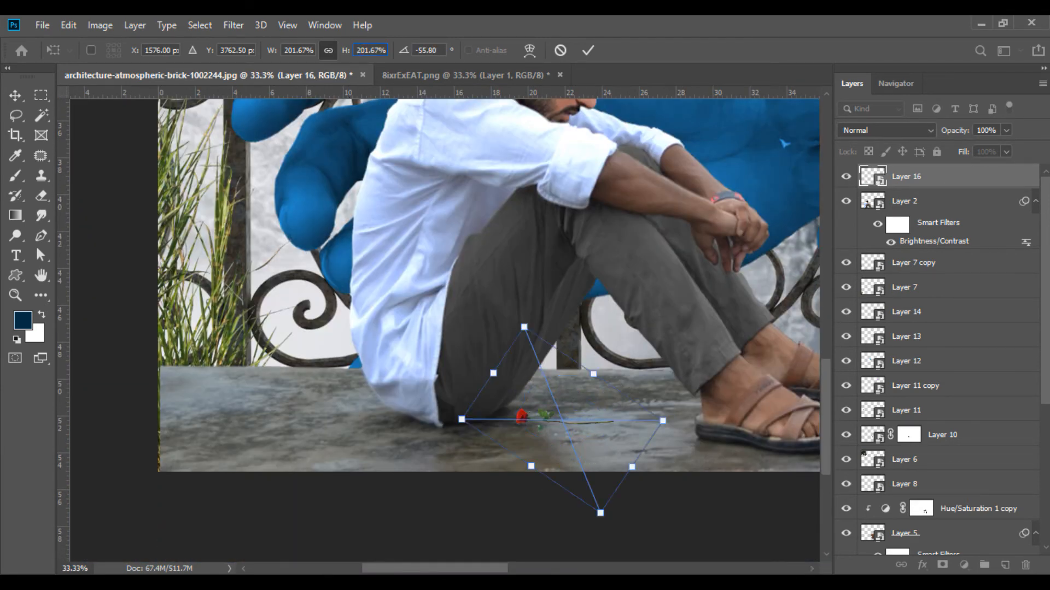
drag(591, 420, 602, 440)
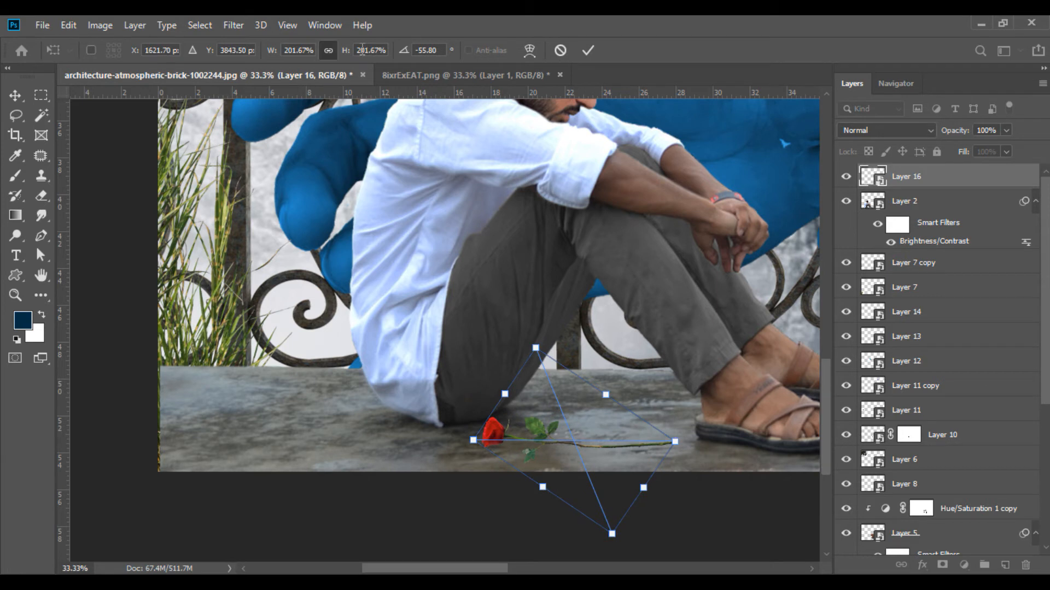
key(Return)
drag(591, 450, 615, 449)
- Duplicate the floor rose and turn the lower rose layer black with a Hue/Saturation lightness of -100
drag(910, 176, 756, 285)
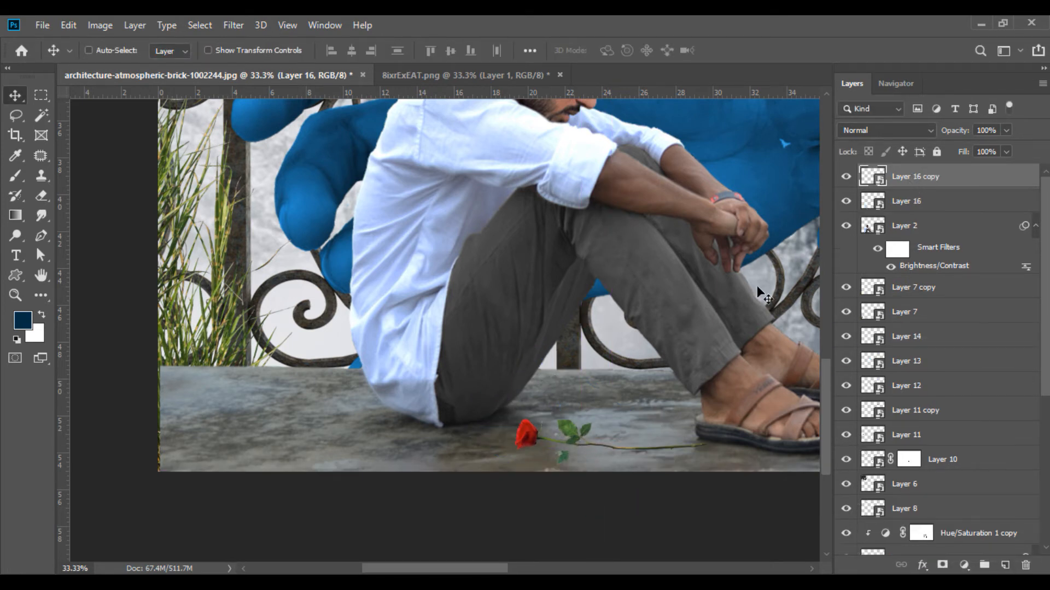
click(911, 208)
click(100, 25)
mouse_move(137, 63)
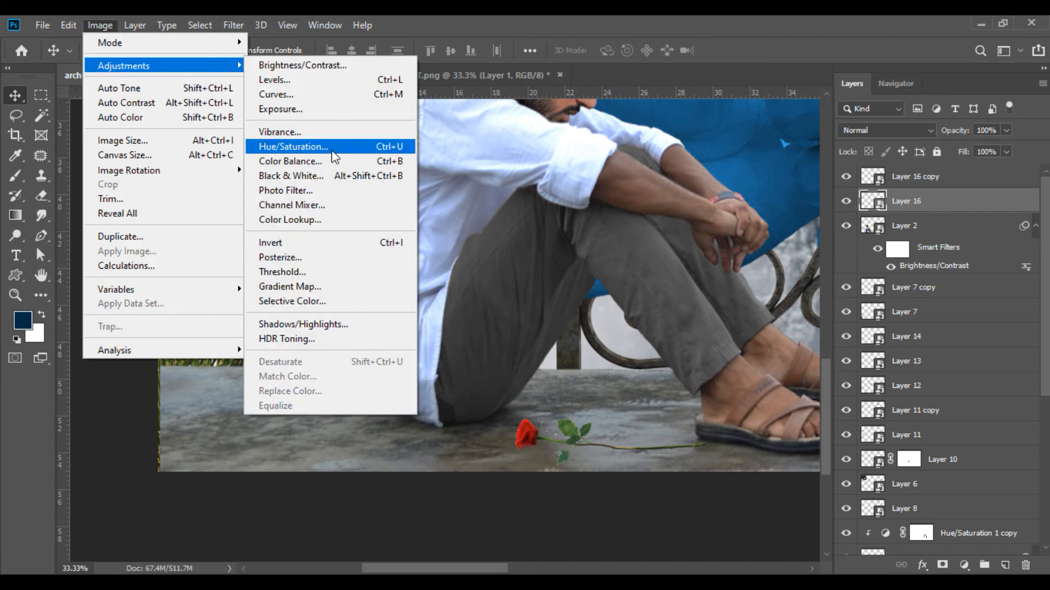
click(328, 145)
drag(482, 281, 407, 281)
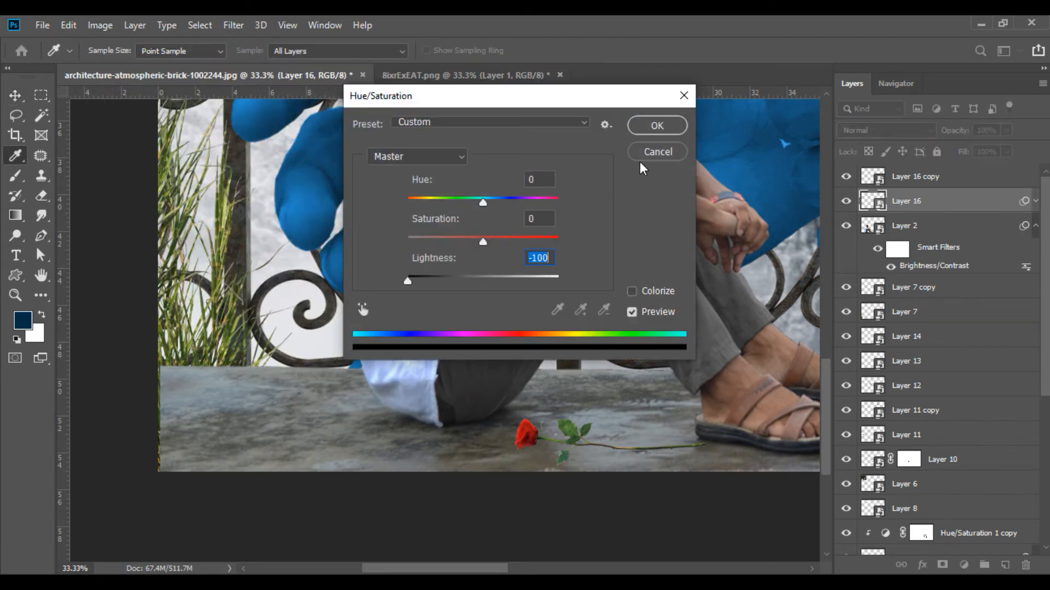
click(648, 126)
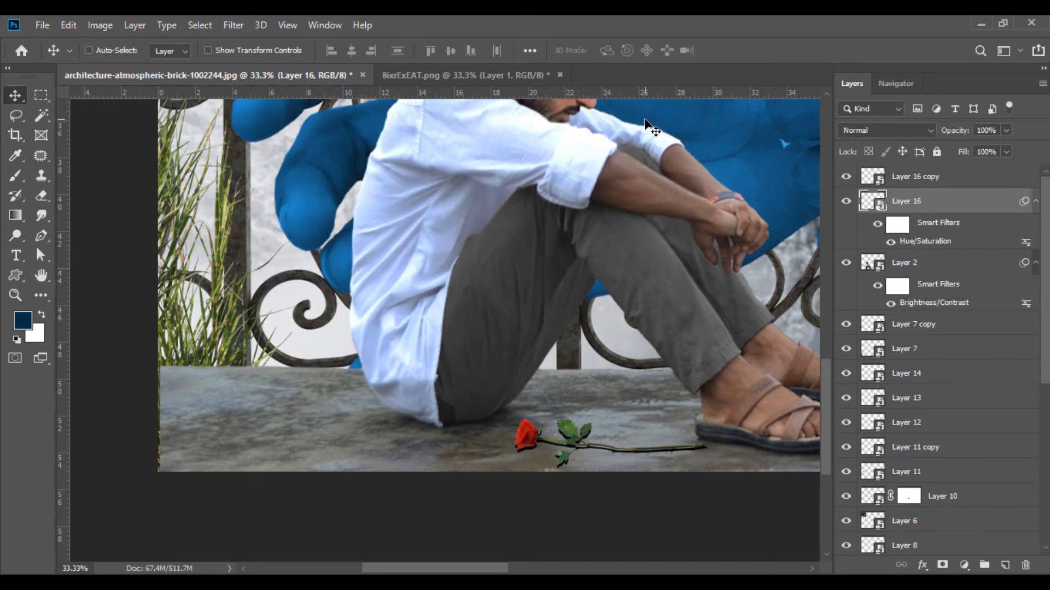
- Apply a Gaussian Blur to the black lower rose layer as a soft shadow and reduce its fill to 50%
click(234, 21)
mouse_move(267, 193)
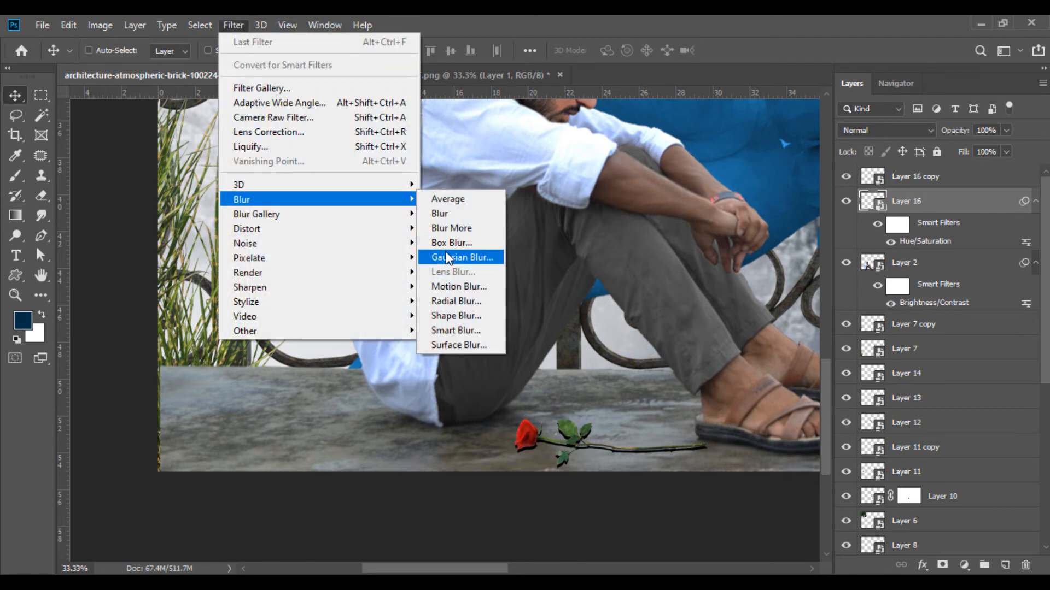
click(446, 251)
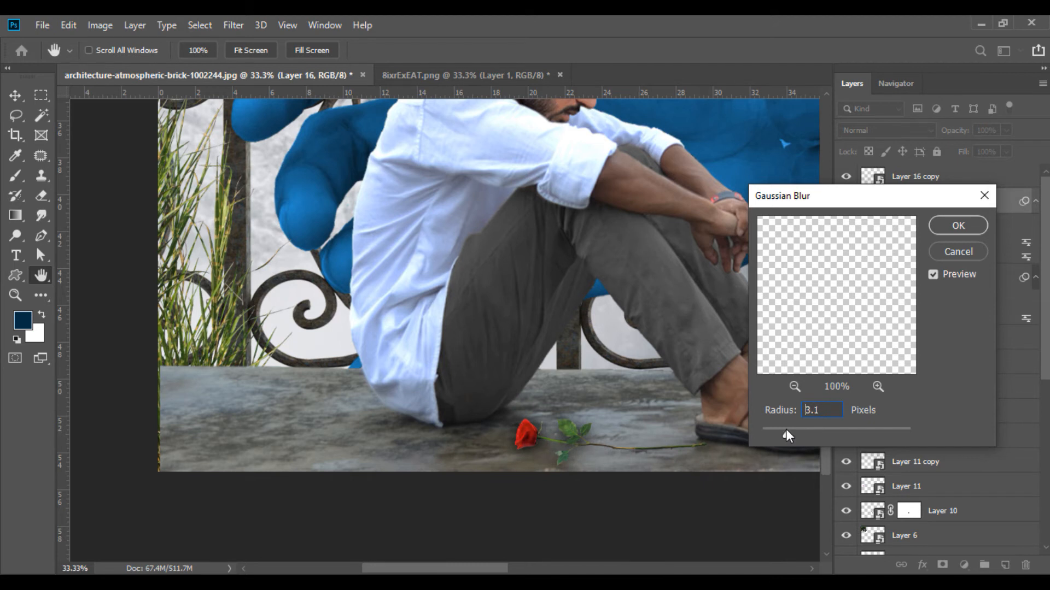
drag(794, 435, 796, 435)
click(952, 234)
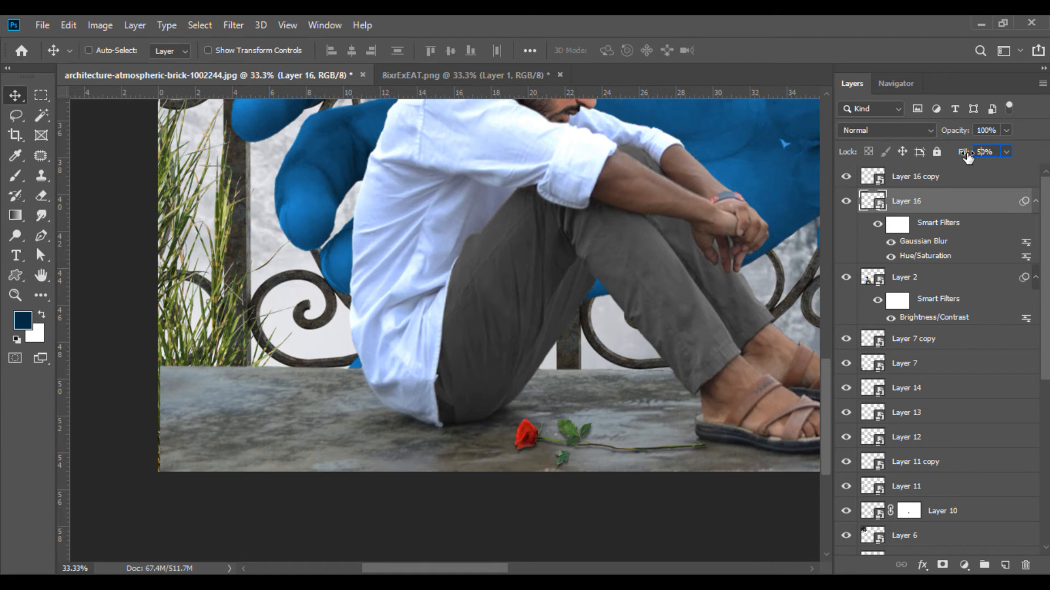
key(ctrl+minus)
key(ctrl+minus)
key(ctrl+minus)
key(ctrl+minus)
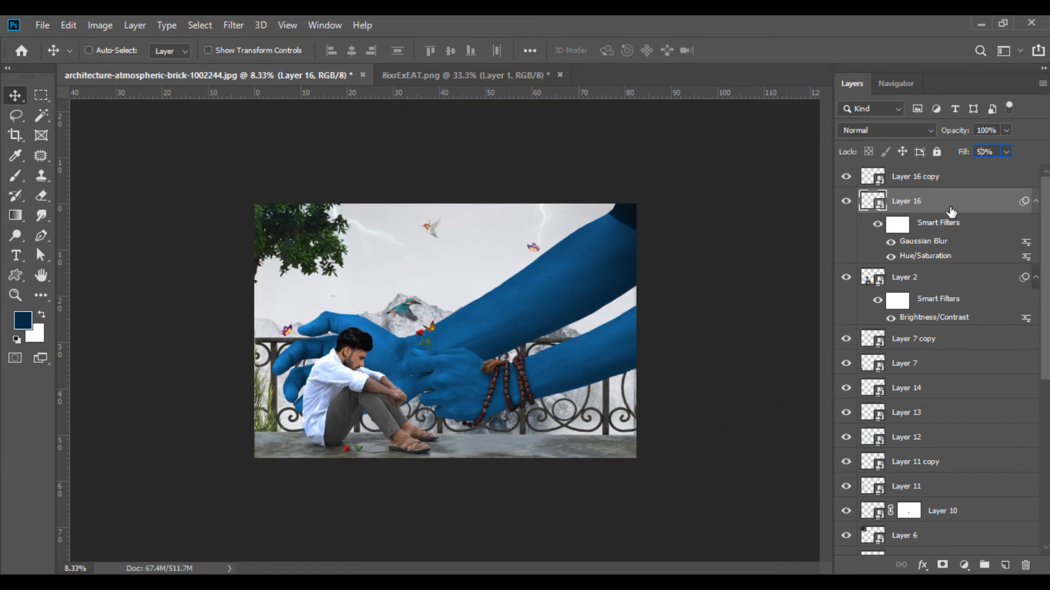
- Add a new empty layer directly above Layer 4, the giant open-palmed arm, clipped to it
key(ctrl+plus)
key(ctrl+plus)
key(ctrl+plus)
scroll(952, 212, down, 5)
click(907, 383)
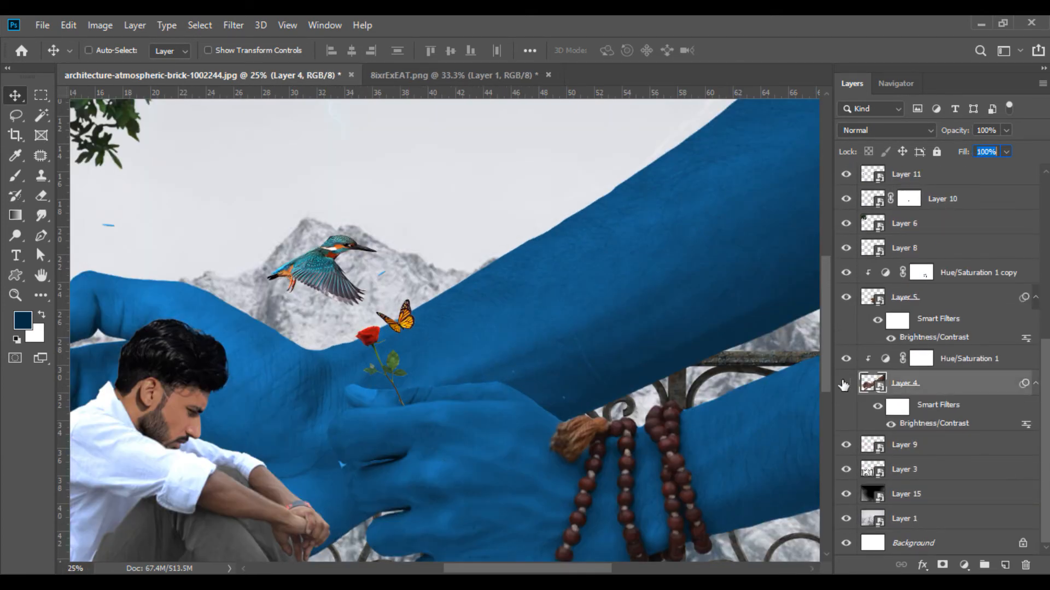
key(ctrl+shift+alt+n)
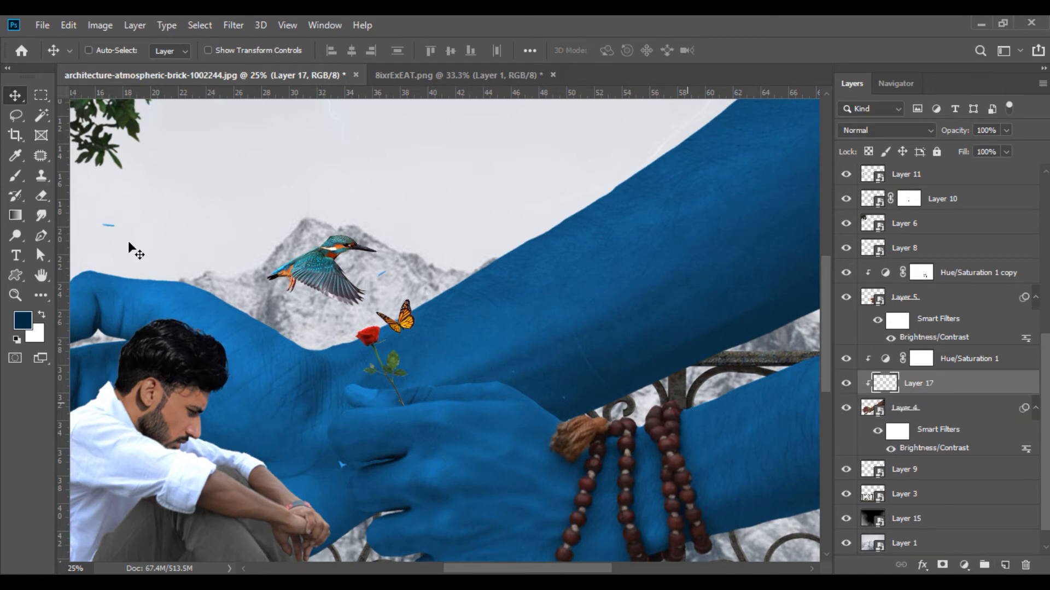
- Set the foreground colour to black (000000) and the Brush tool's opacity to 20% for shading the arm
click(16, 178)
click(23, 321)
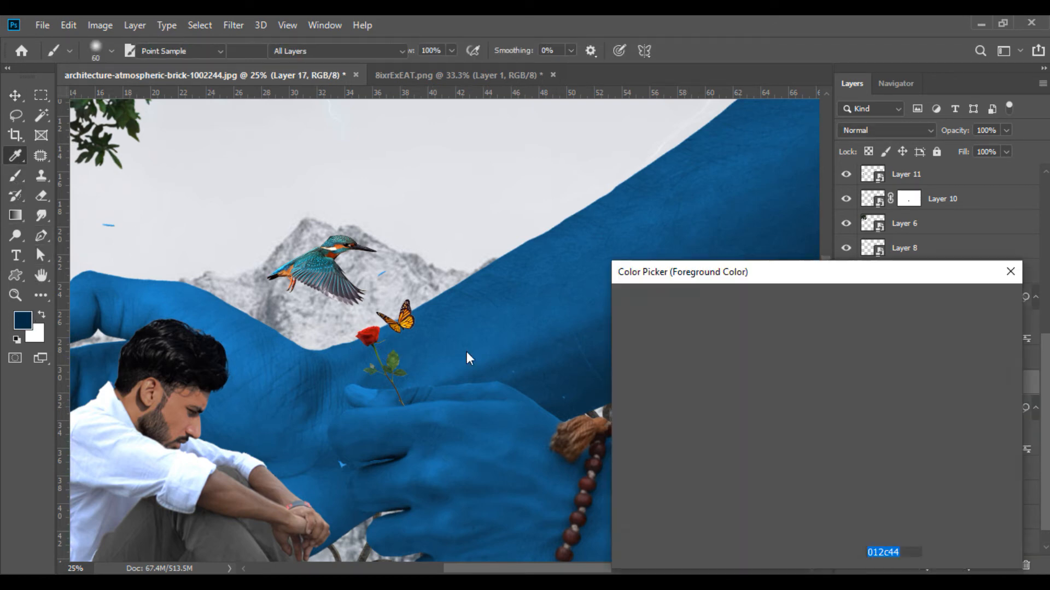
text(000000)
click(942, 300)
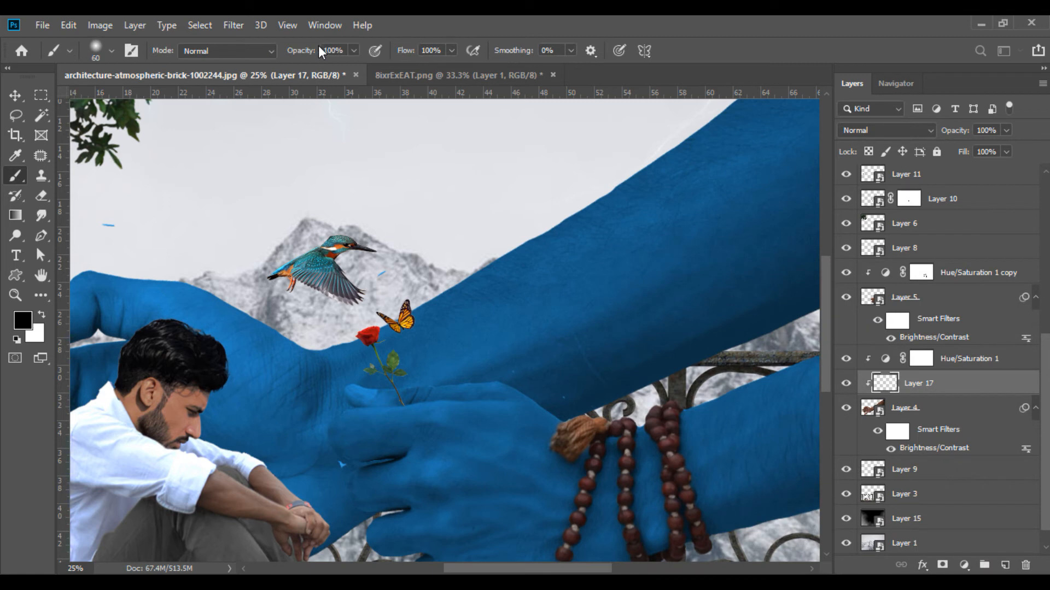
text(20)
right_click(523, 371)
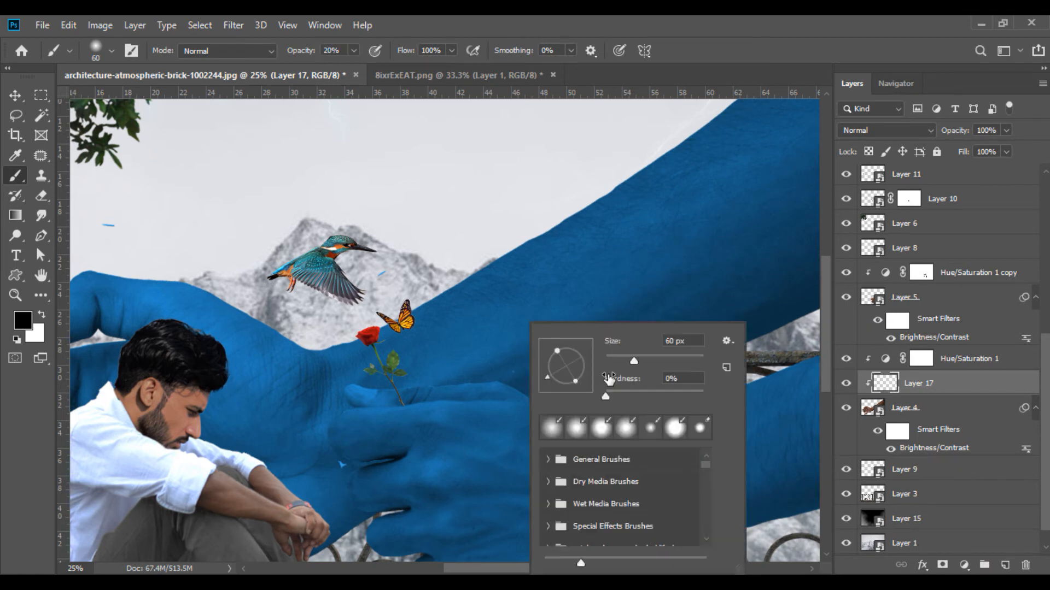
click(432, 392)
- Paint soft black shading with an enlarged brush on the open palm, around the gripping hand and behind the man
key(bracketright)
key(bracketright)
key(bracketright)
key(bracketright)
key(bracketright)
key(bracketright)
key(bracketleft)
key(bracketleft)
mouse_move(418, 402)
mouse_down()
mouse_move(359, 399)
mouse_move(357, 479)
mouse_up()
drag(617, 568, 543, 568)
drag(340, 454, 346, 484)
drag(411, 366, 412, 397)
drag(826, 323, 826, 358)
drag(328, 431, 350, 332)
click(335, 447)
- Fit the composite in the window and close the 8ixrExEAT.png rose document
click(16, 96)
key(ctrl+0)
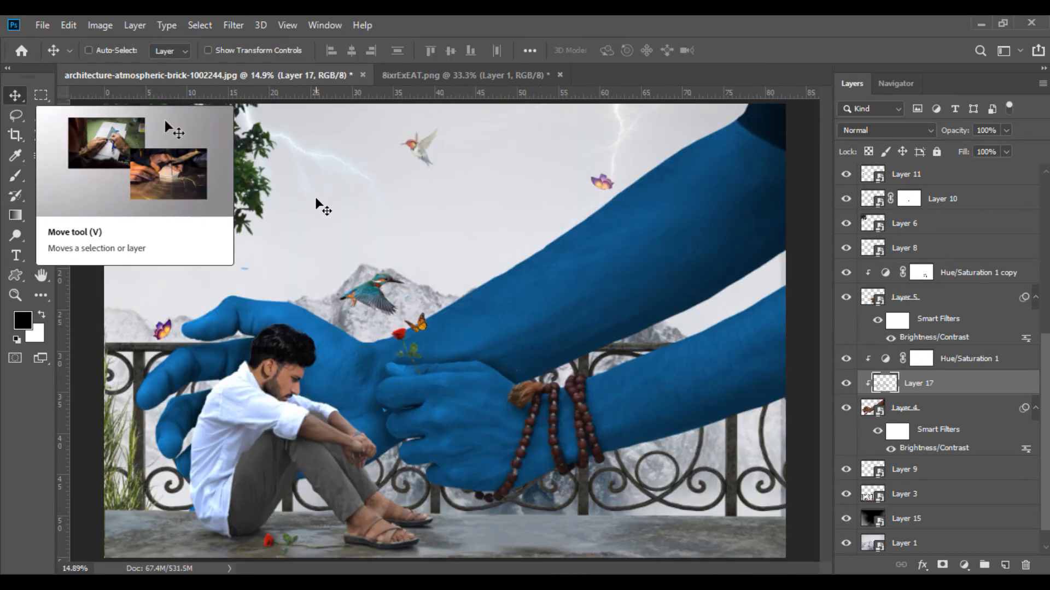
click(559, 75)
click(519, 236)
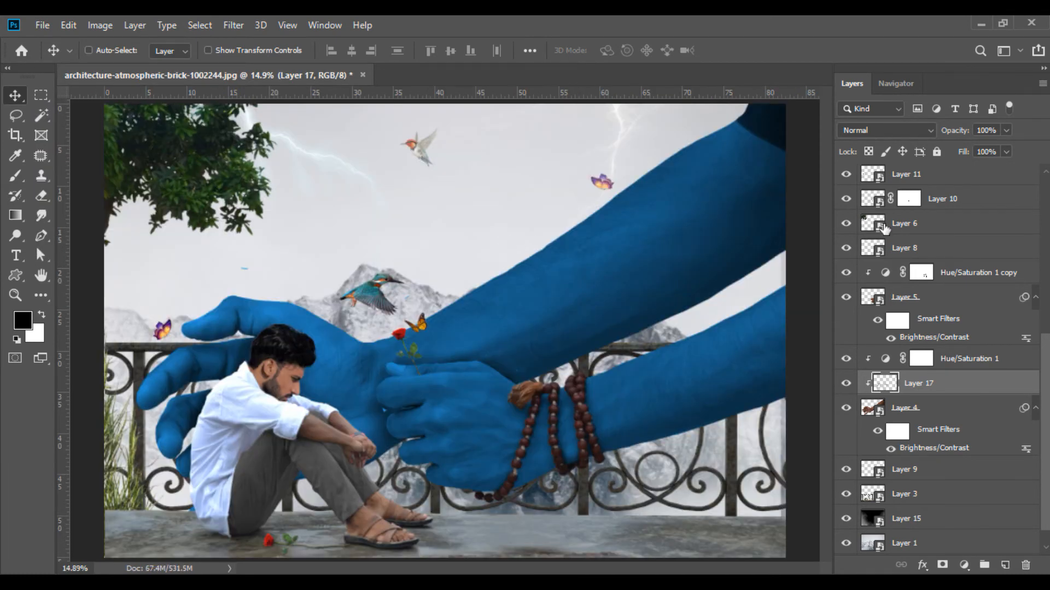
- Start a Camera Raw adjustment on the man's layer, Layer 2, with Contrast +14, Highlights -23 and Shadows +17
scroll(1048, 377, up, 5)
click(907, 279)
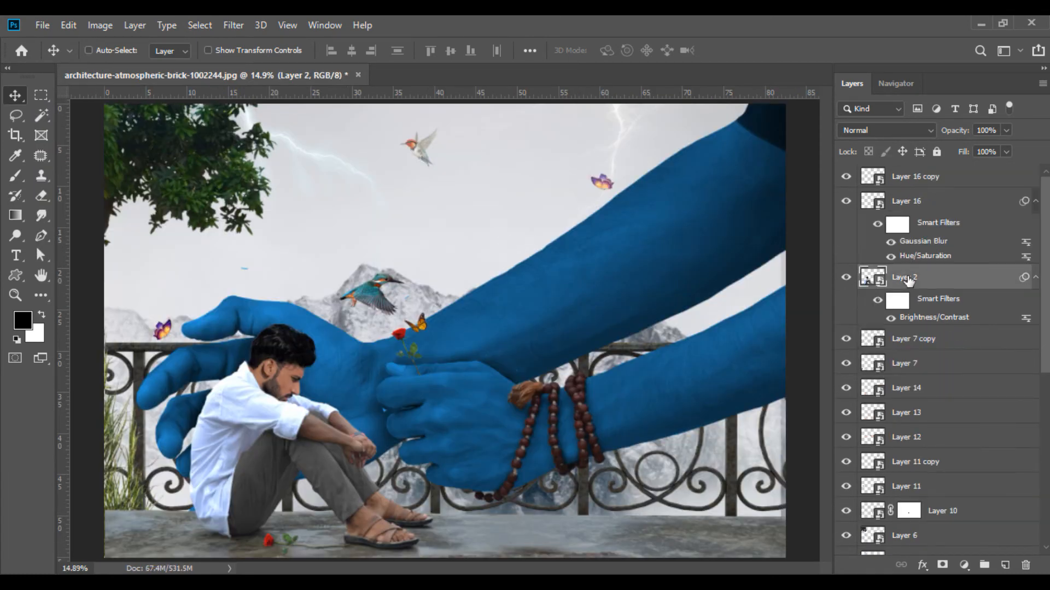
click(237, 24)
click(263, 111)
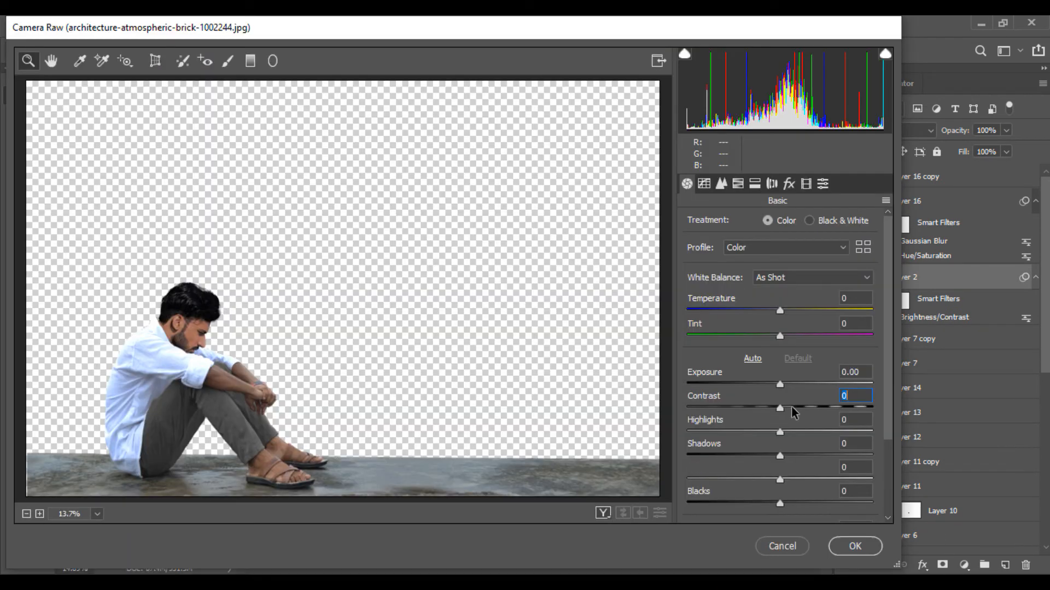
click(792, 408)
click(779, 433)
drag(779, 455, 794, 456)
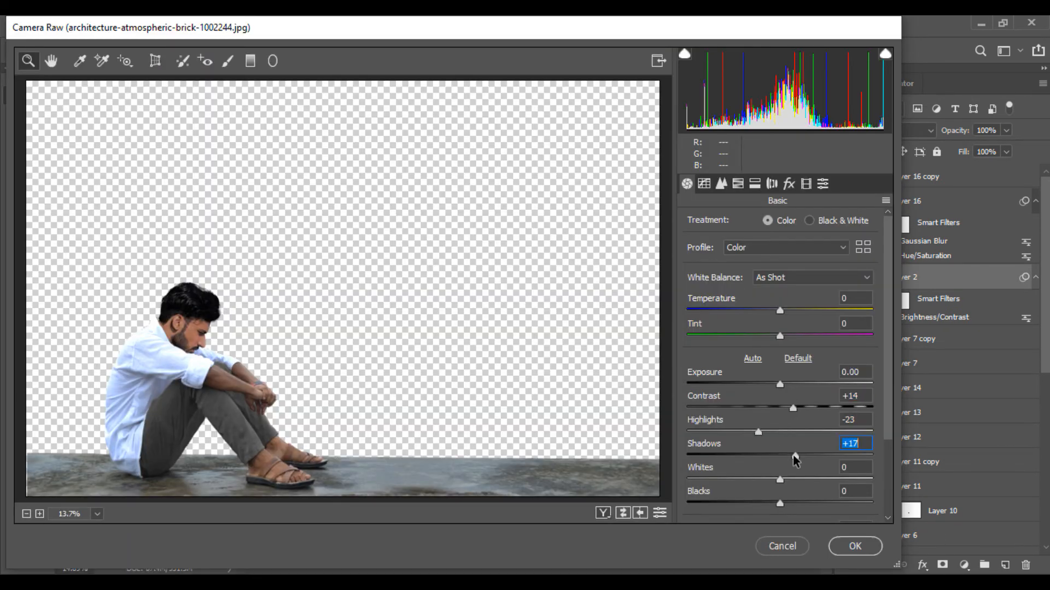
- Set the man's Whites to -13 and Blacks to -15 in the Camera Raw adjustment
click(767, 480)
click(785, 504)
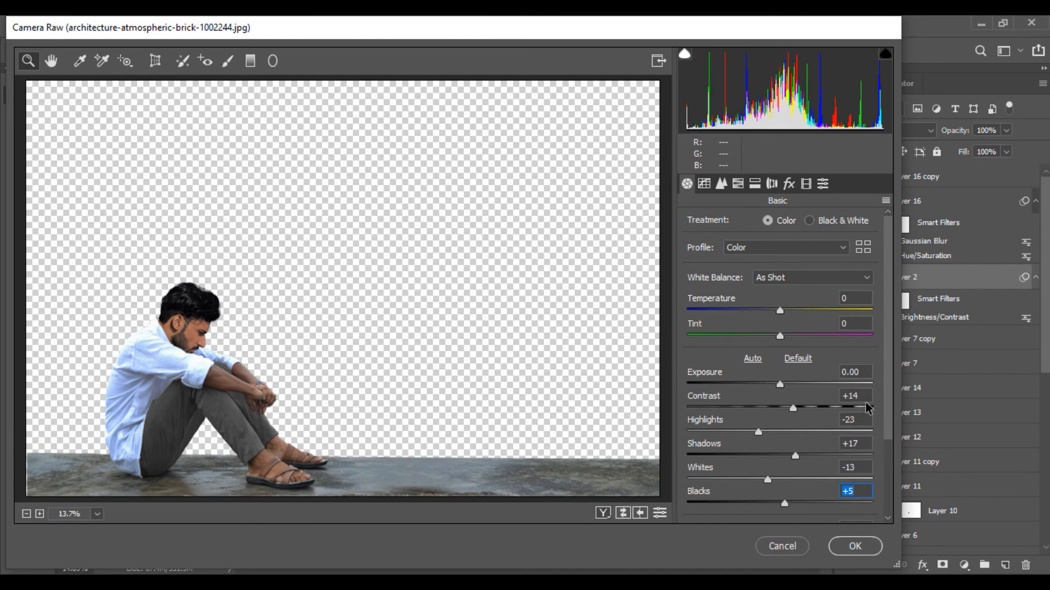
scroll(887, 414, down, 1)
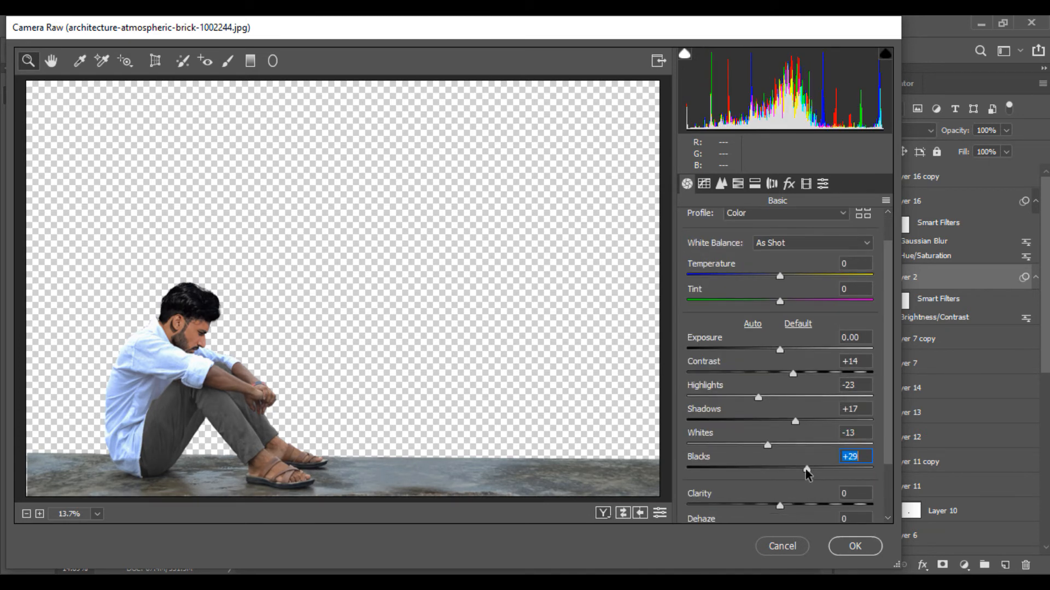
click(755, 468)
click(765, 468)
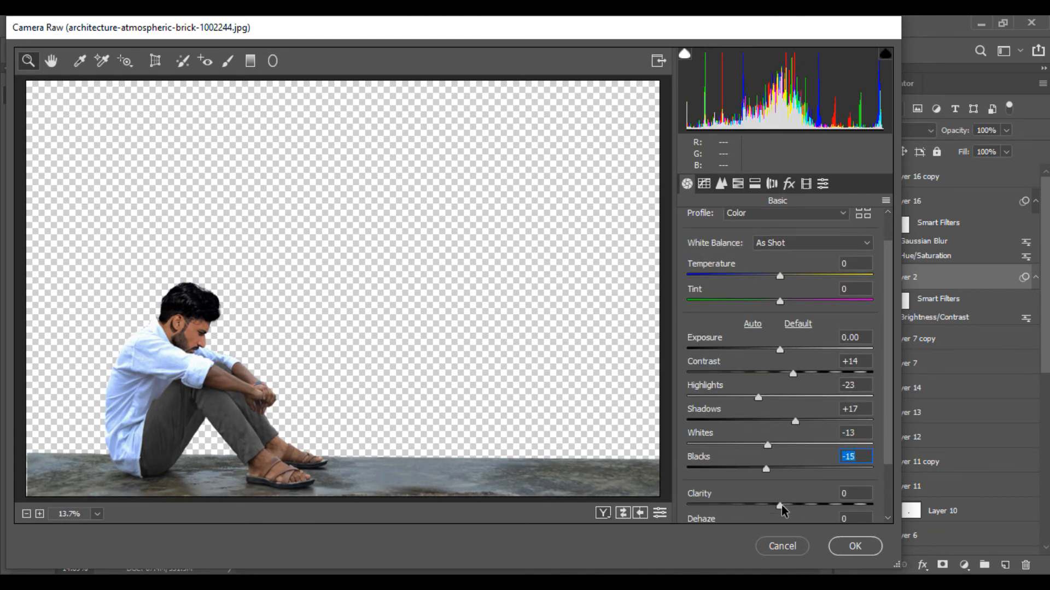
- Set the man's Clarity to +15, Exposure to -0.05 and Contrast to +7, and apply the Camera Raw filter
drag(789, 507, 793, 507)
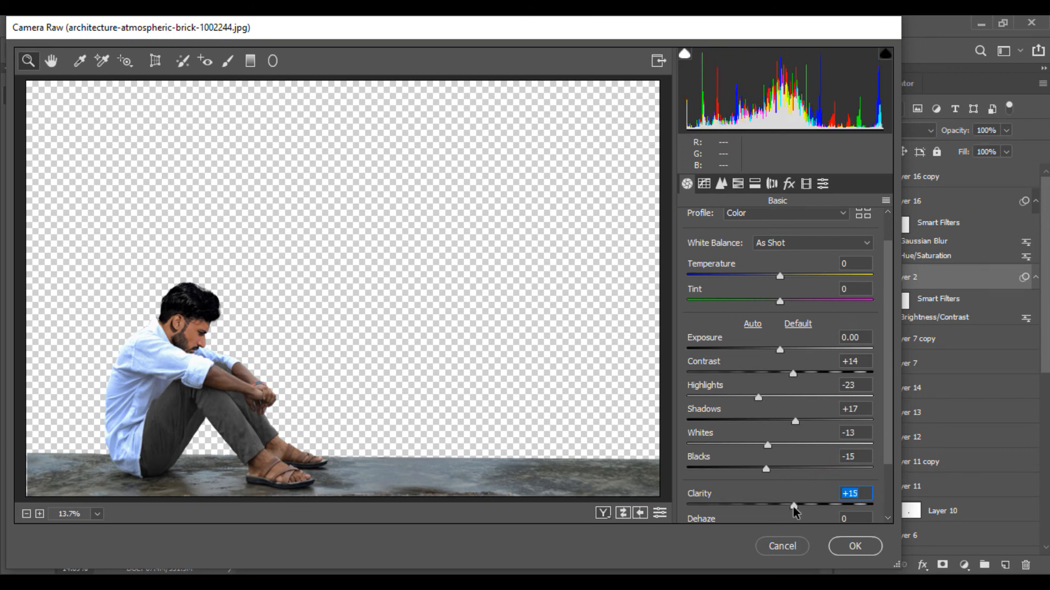
drag(772, 349, 787, 377)
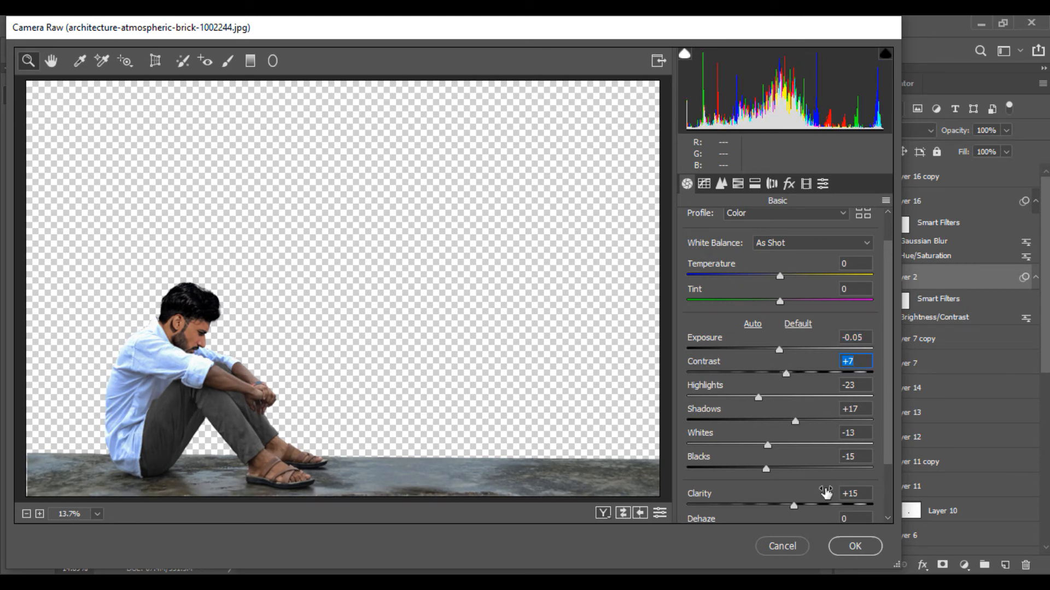
click(856, 545)
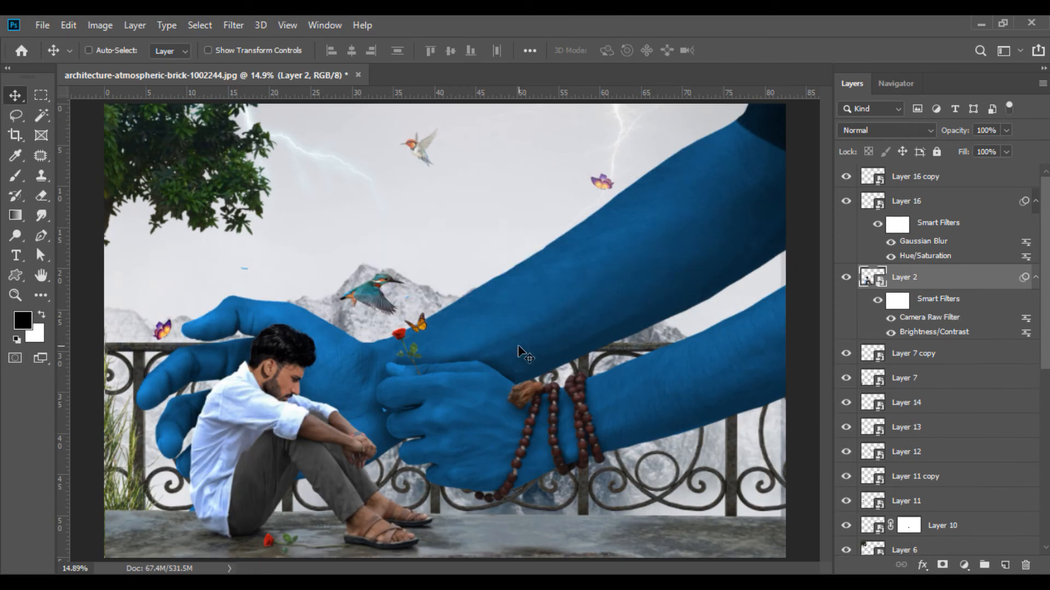
- Merge all visible layers into the background and duplicate the merged layer
right_click(928, 282)
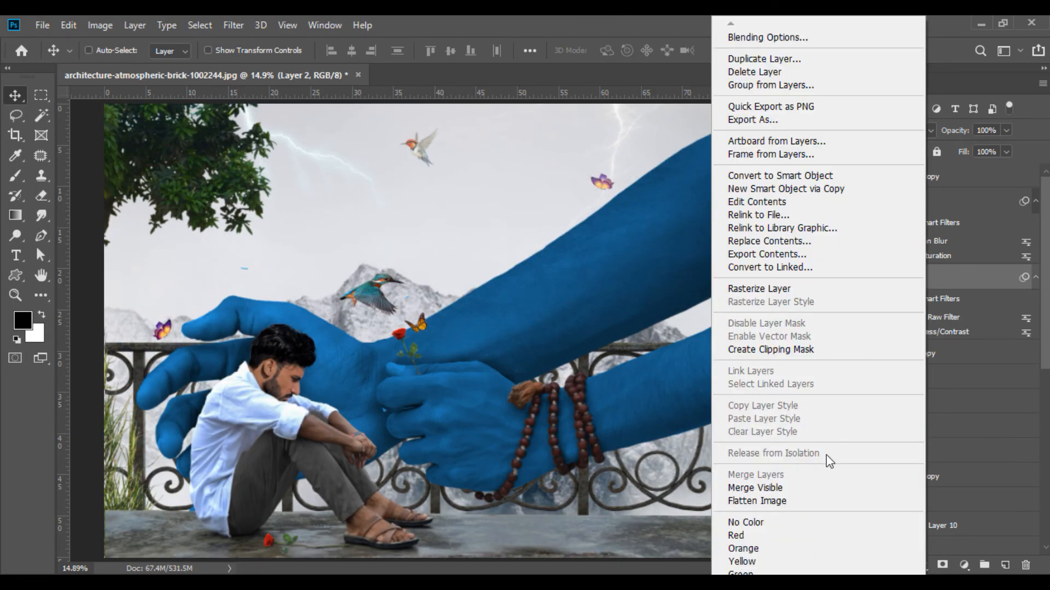
click(777, 488)
drag(906, 181, 1004, 565)
- Start a Camera Raw adjustment on Background copy with Exposure -0.45, Contrast -25, Highlights -28, Shadows +15, Whites +18 and Blacks -8
click(233, 25)
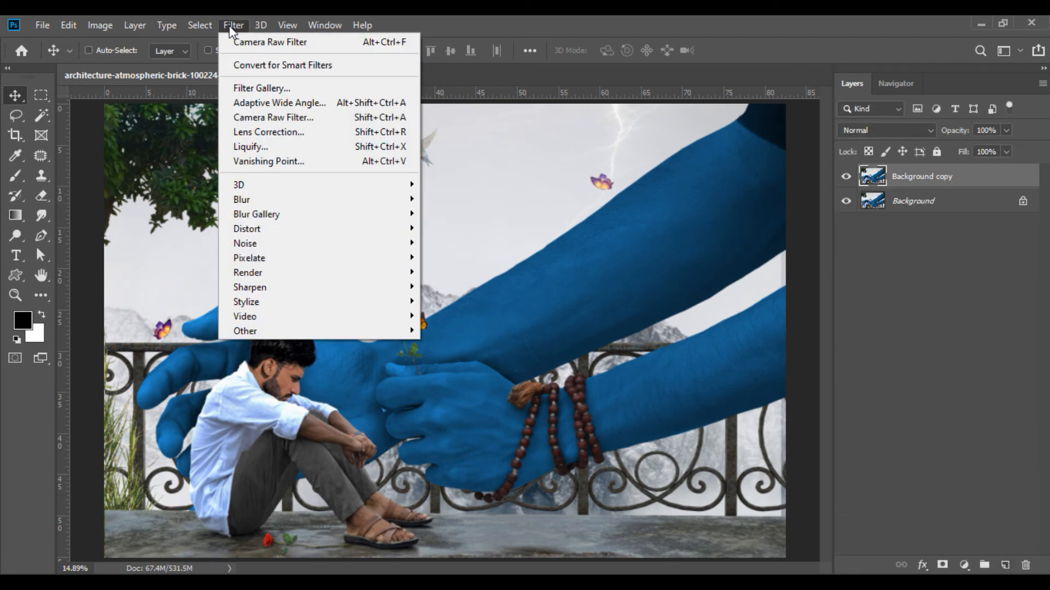
click(278, 117)
drag(773, 387, 794, 457)
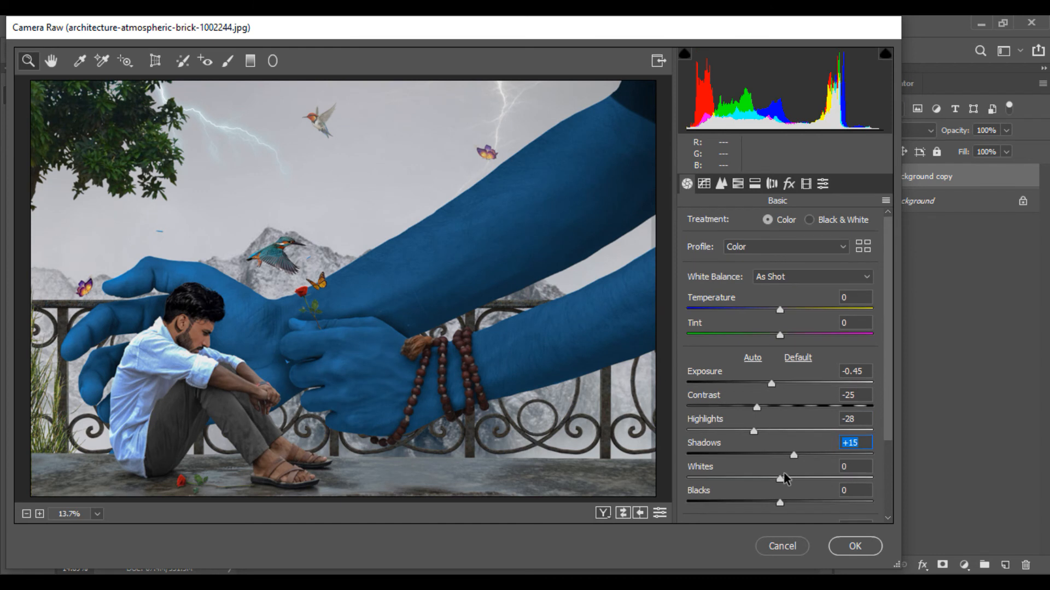
click(797, 483)
drag(780, 501, 770, 499)
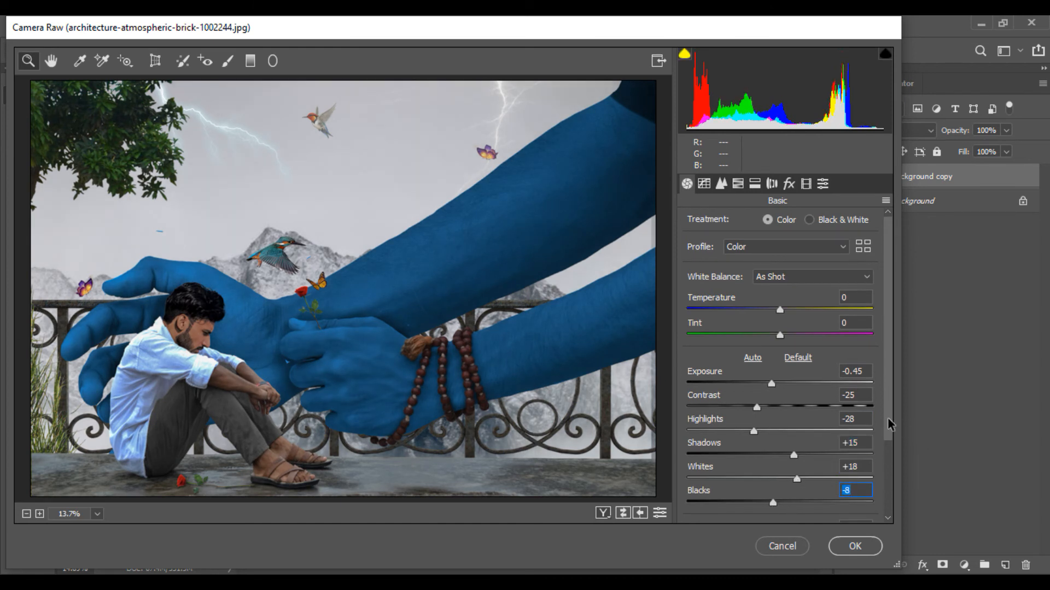
- Set the merged image's Clarity to +21, Vibrance to +22 and Temperature to -7
drag(888, 421, 890, 465)
drag(782, 484, 801, 485)
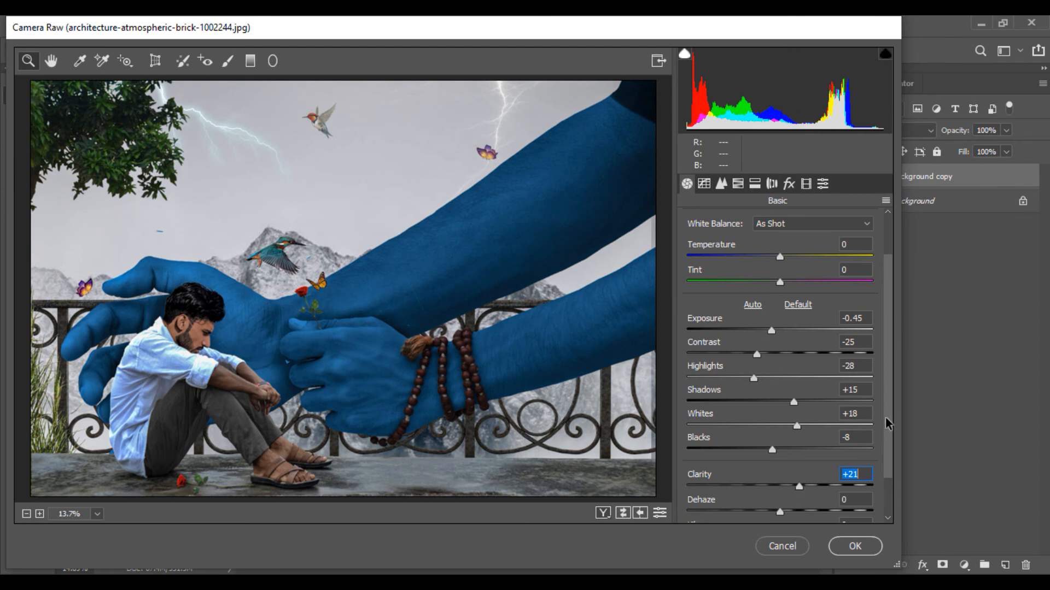
drag(886, 422, 888, 465)
click(800, 486)
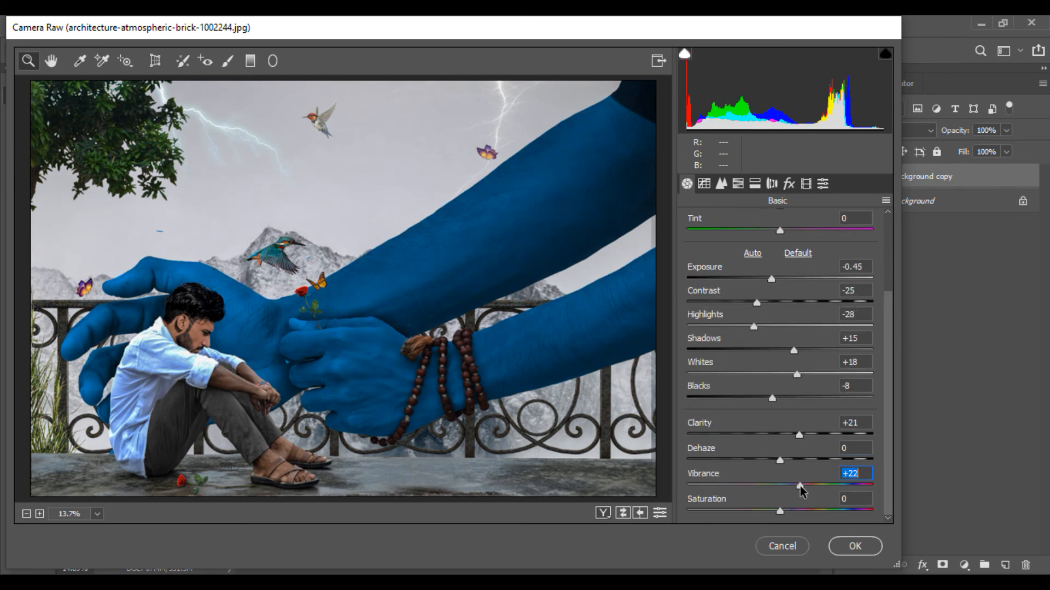
drag(886, 424, 890, 281)
mouse_move(778, 309)
mouse_down()
mouse_move(794, 325)
mouse_move(773, 325)
mouse_up()
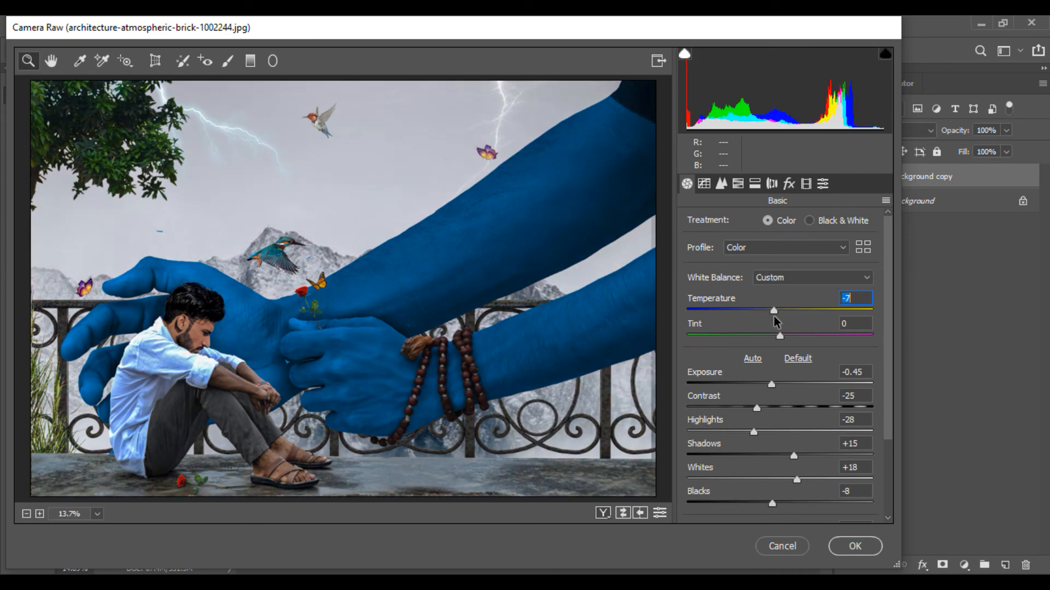
- Set Sharpening Amount 20 and Masking 5, with Noise Reduction Luminance 10 and Color 10
click(721, 186)
drag(702, 248, 708, 247)
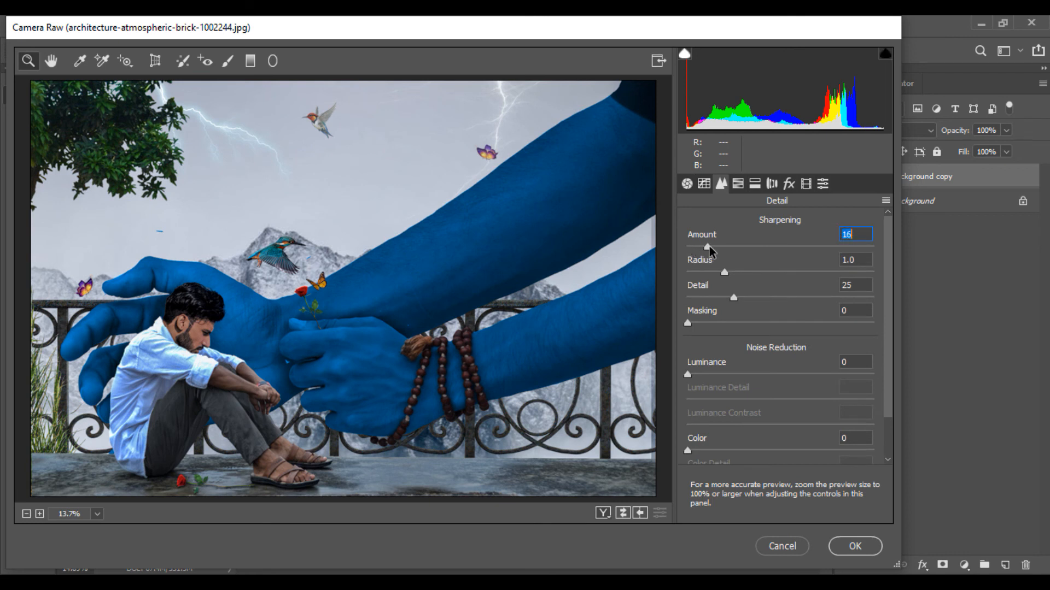
click(697, 323)
click(704, 374)
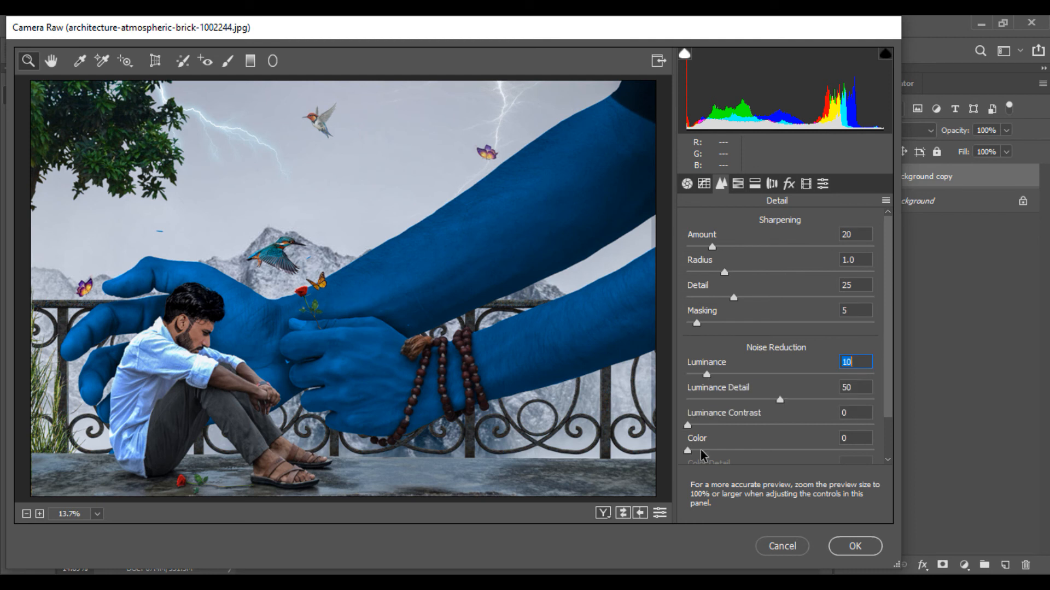
click(701, 451)
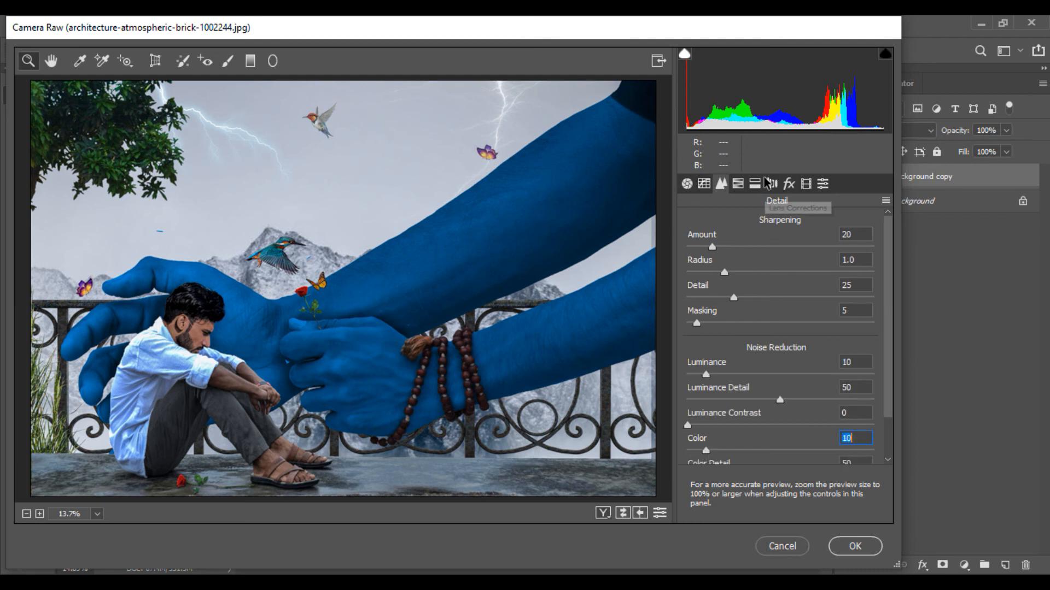
- Adjust the HSL saturation to Oranges -6, Greens +85, Aquas +8 and Blues +17
click(738, 183)
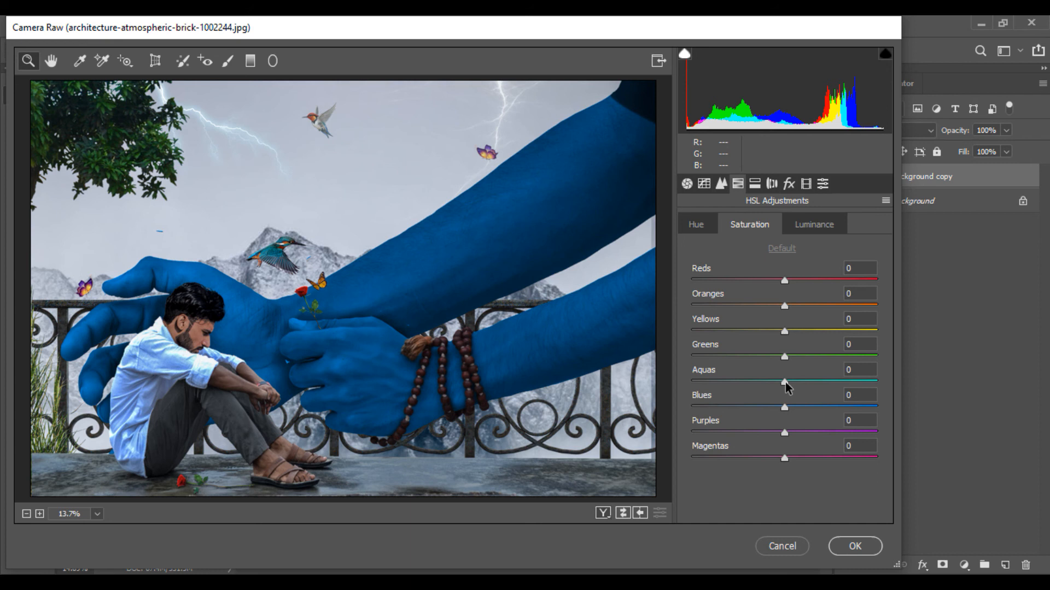
click(779, 305)
click(840, 356)
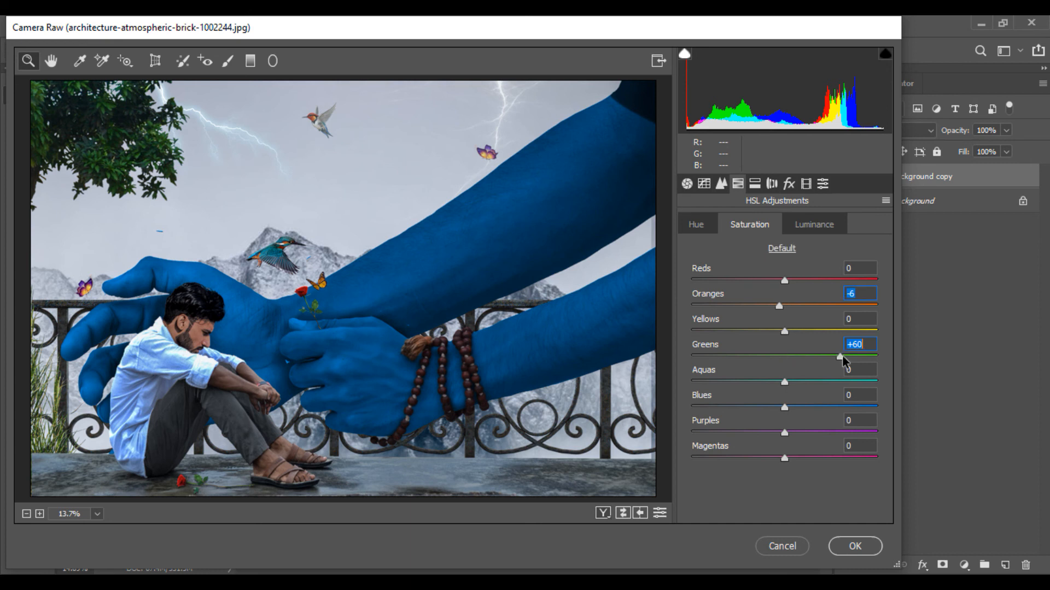
drag(784, 406, 792, 383)
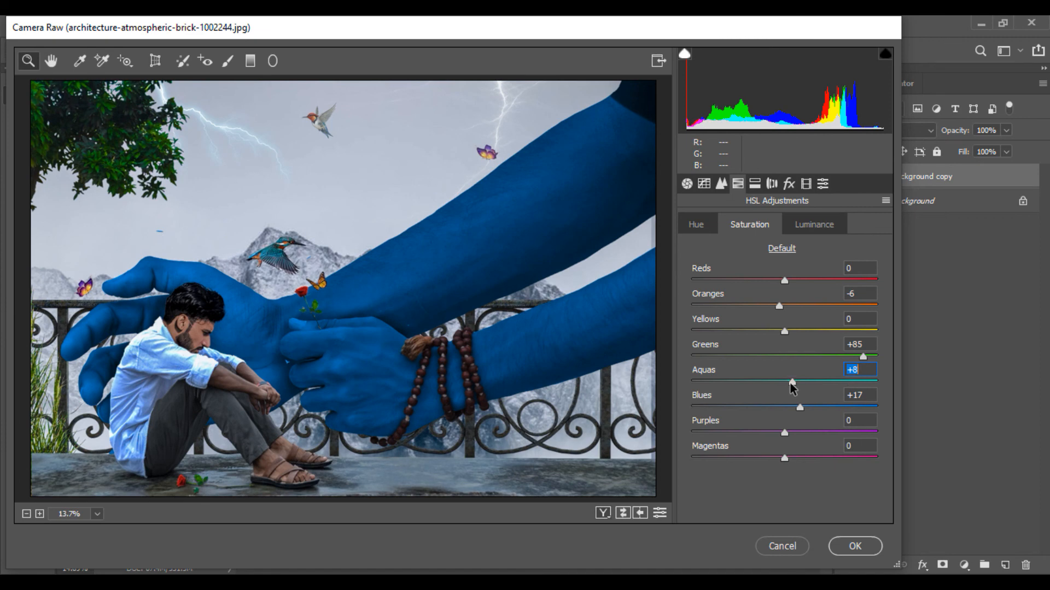
- Add a post-crop vignette with an amount of -14 and apply the Camera Raw filter to the merged copy
click(789, 184)
drag(773, 382, 771, 382)
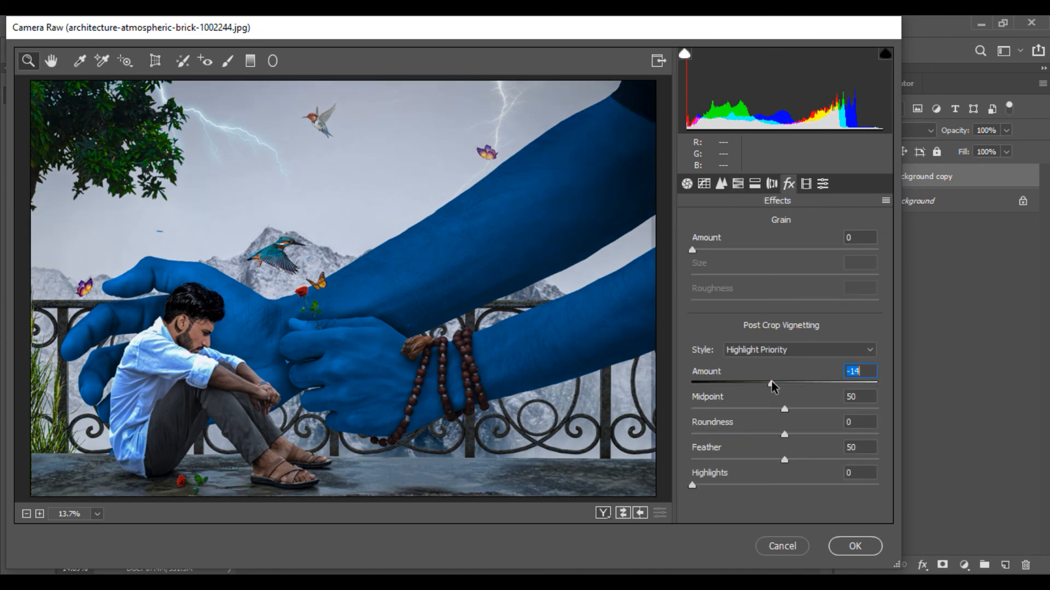
click(853, 547)
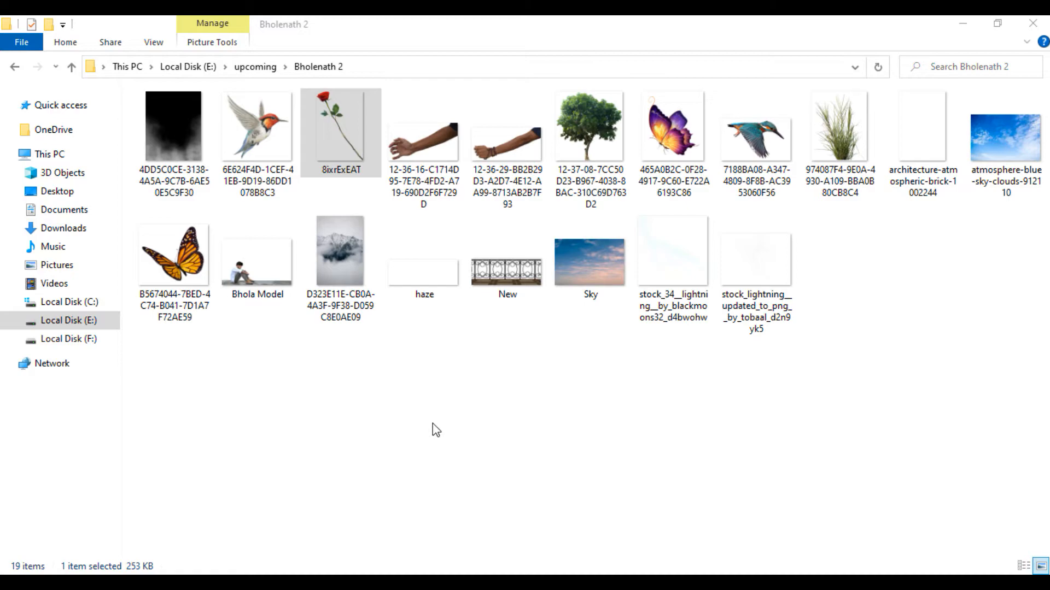
- Open haze.png, convert its layer to a smart object and add it to the architecture-atmospheric-brick composite above the Background copy layer
click(426, 276)
drag(426, 274, 472, 91)
right_click(899, 176)
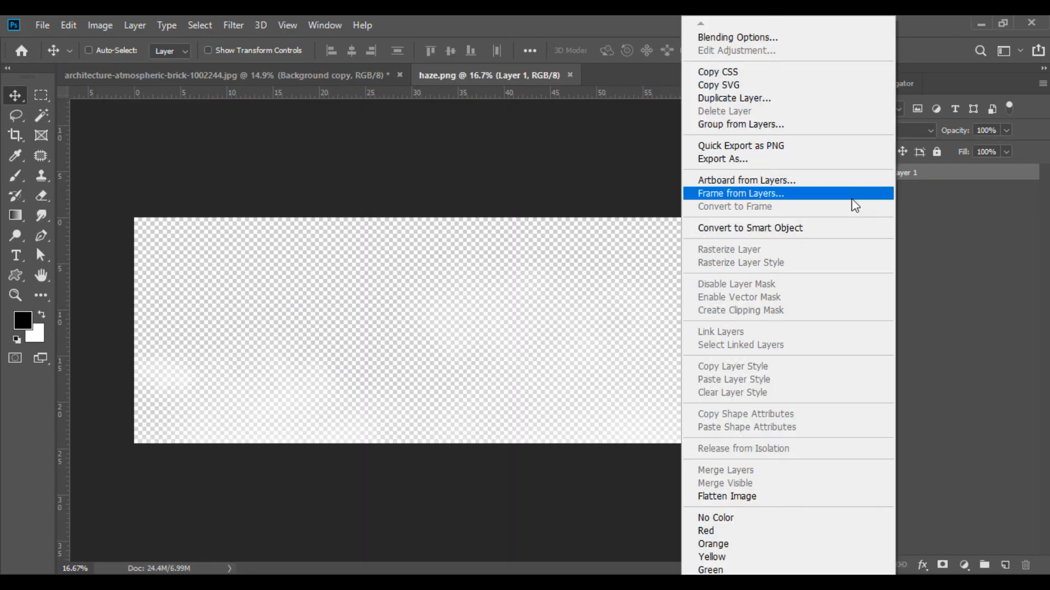
click(791, 224)
drag(286, 74, 478, 376)
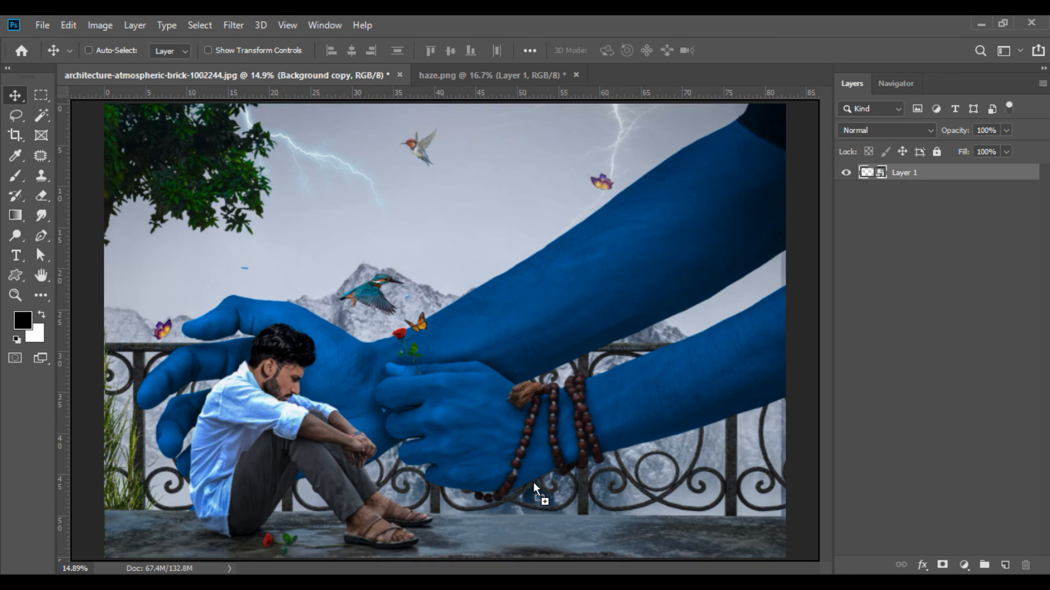
drag(533, 483, 533, 482)
- Free-transform the haze layer, resizing and repositioning it so the mist lies low along the terrace floor
click(68, 25)
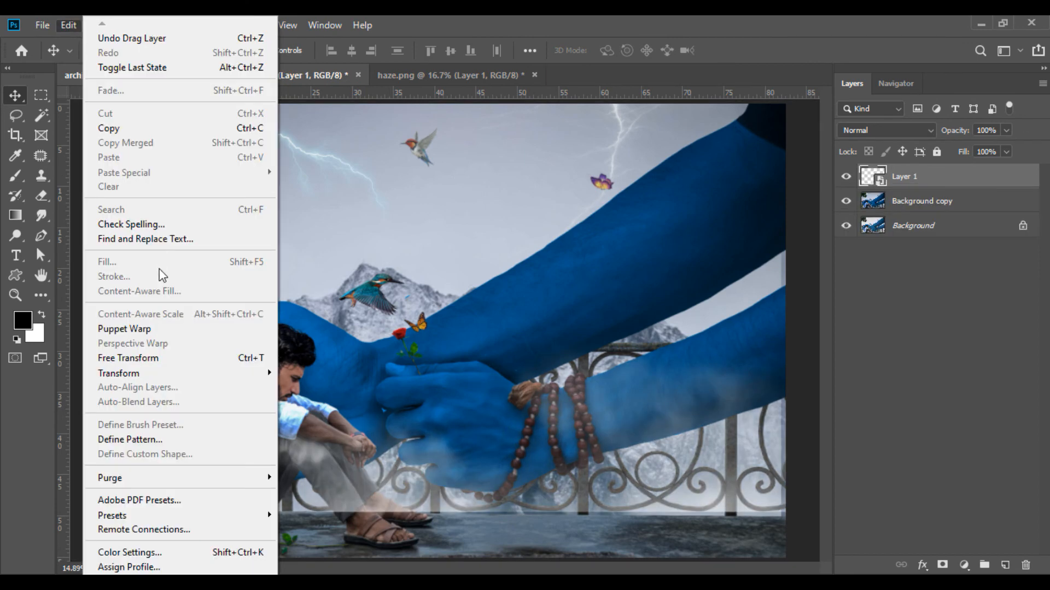
click(162, 356)
drag(335, 473, 298, 499)
drag(346, 50, 318, 53)
key(ctrl+minus)
key(ctrl+minus)
drag(449, 351, 430, 336)
drag(346, 51, 350, 52)
drag(441, 389, 443, 439)
key(Return)
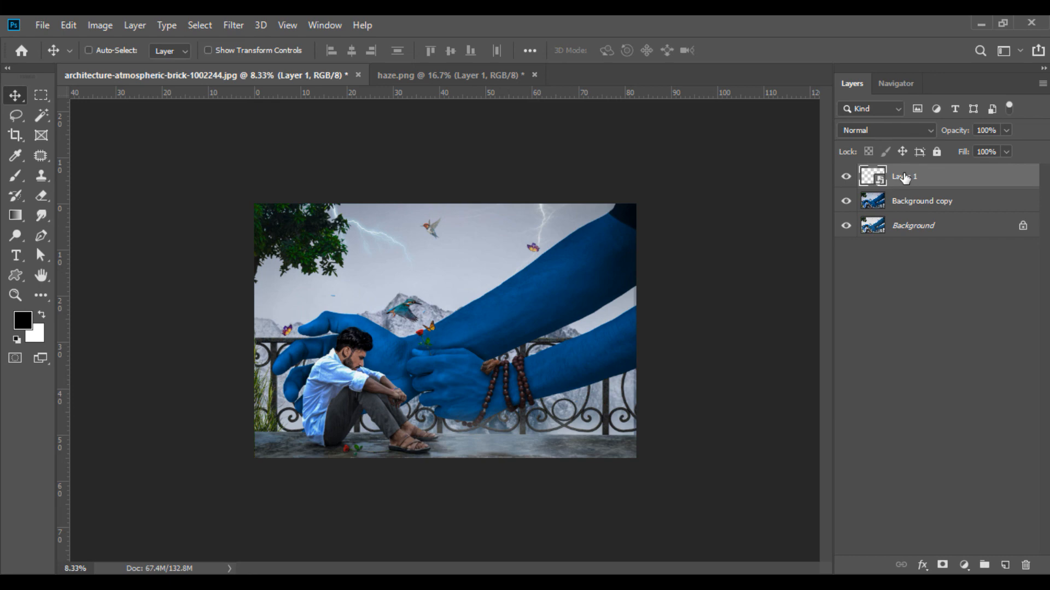
- Merge all the composite's layers into the background and close haze.png without saving its changes
right_click(904, 177)
click(740, 486)
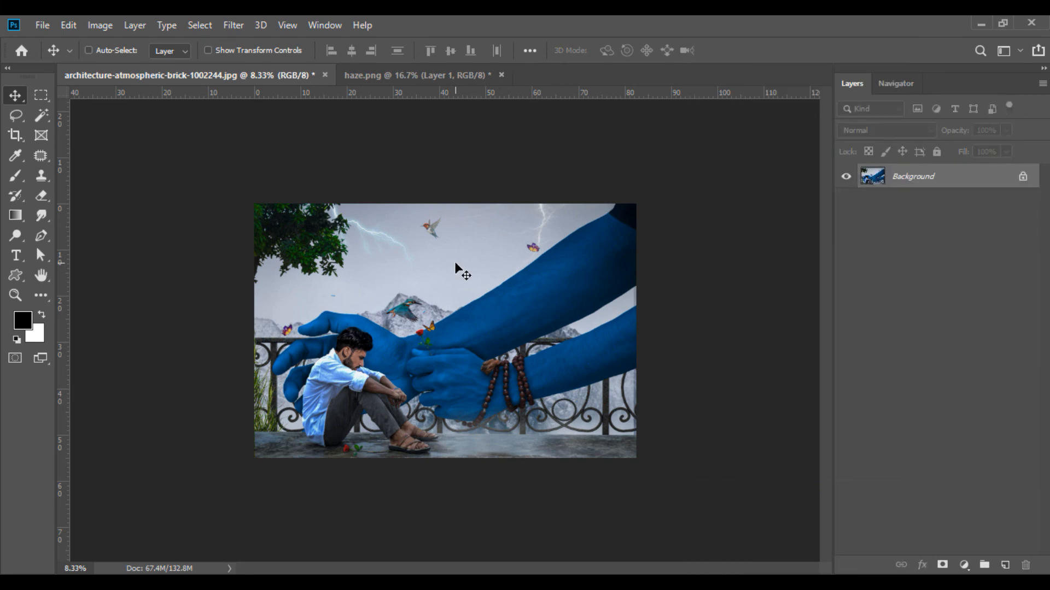
click(501, 76)
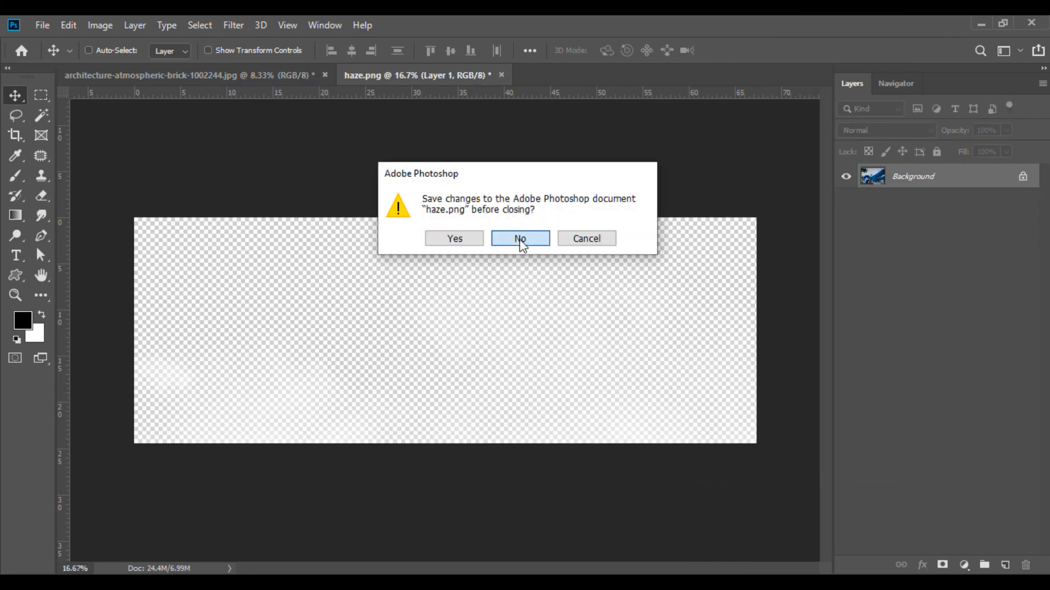
click(519, 239)
- View the finished composite in full-screen mode, fitted to the screen
key(f)
key(f)
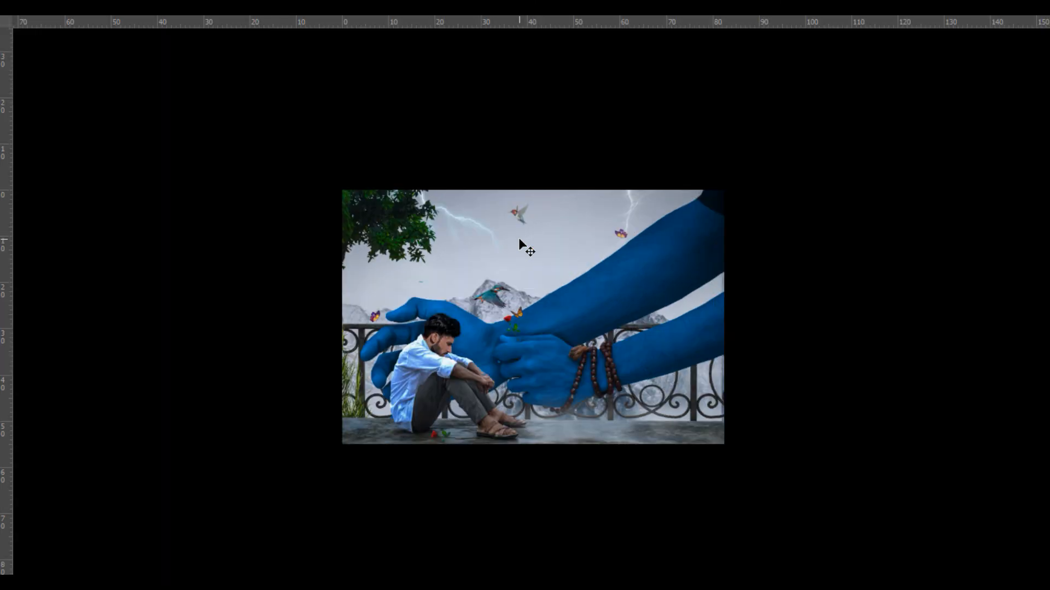
key(ctrl+0)
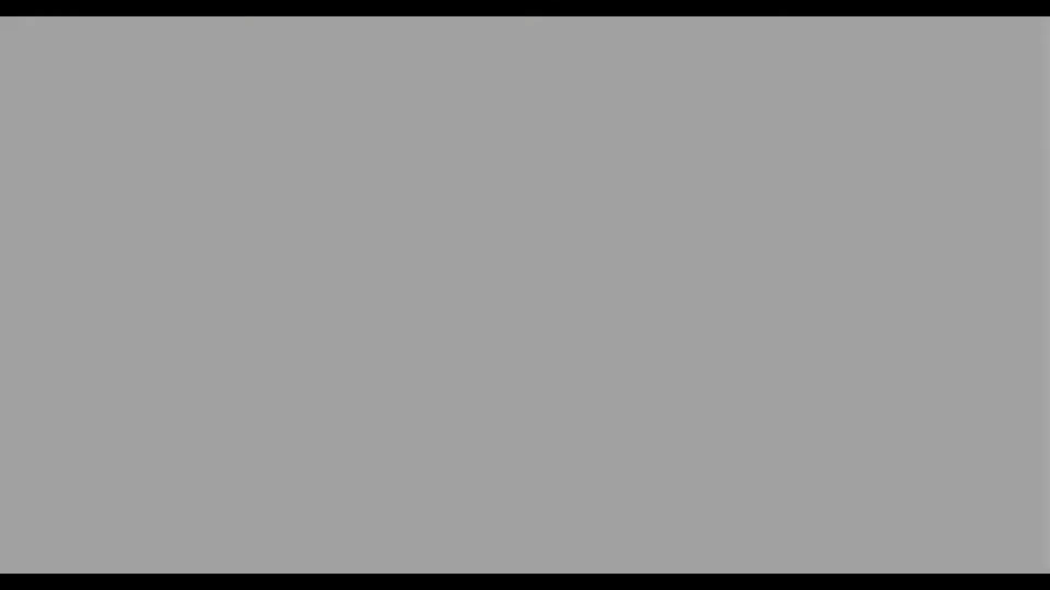